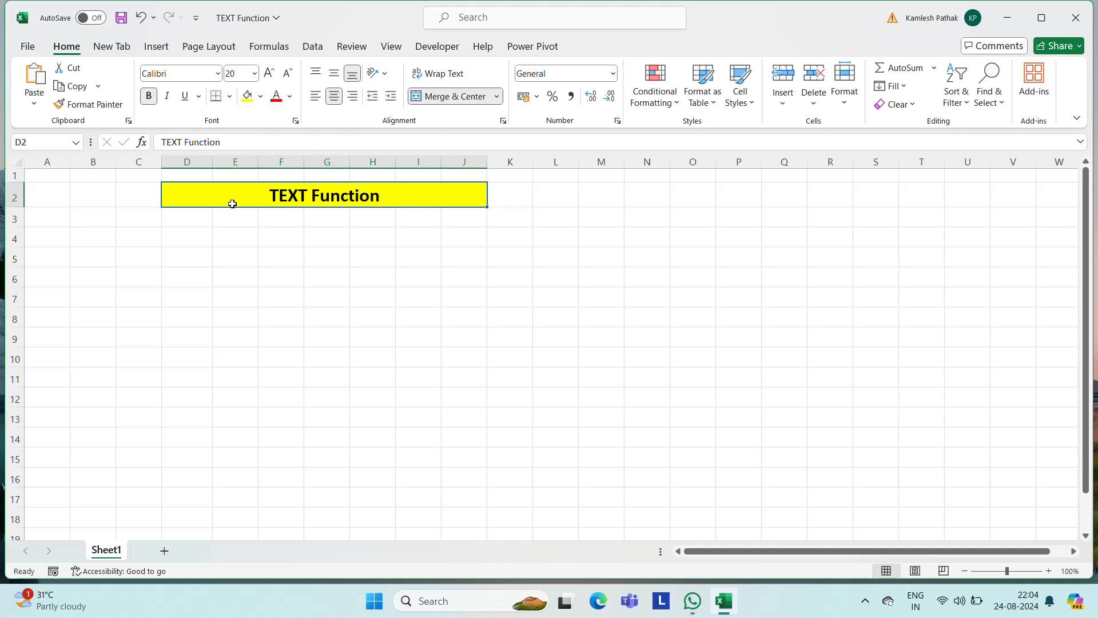
{"action": "left_click", "coordinate": [338, 229]}
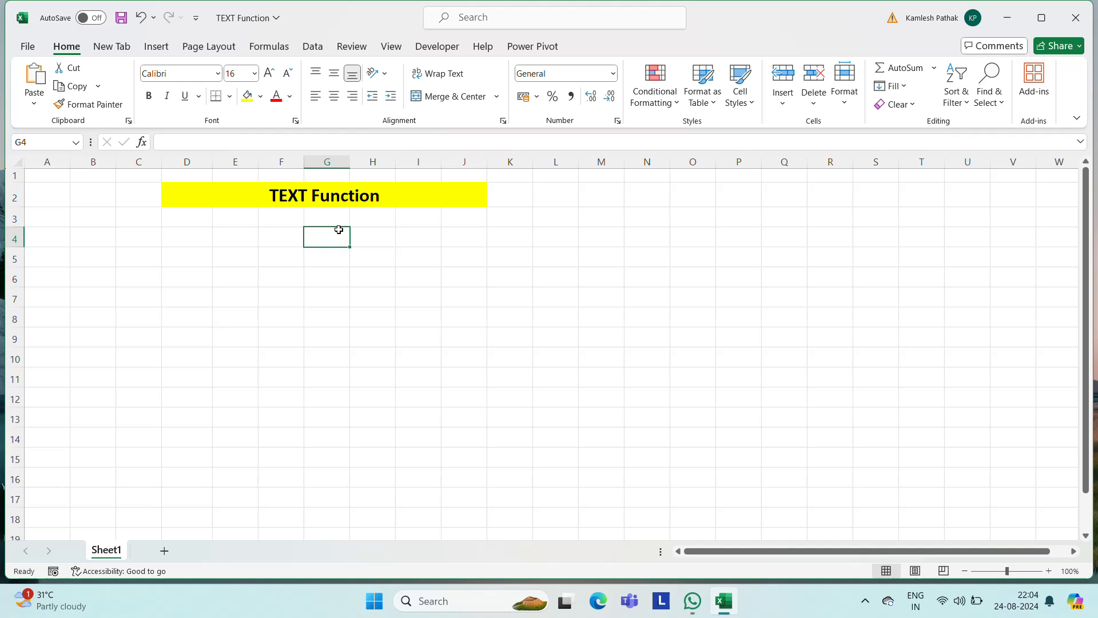
{"action": "left_click", "coordinate": [379, 242]}
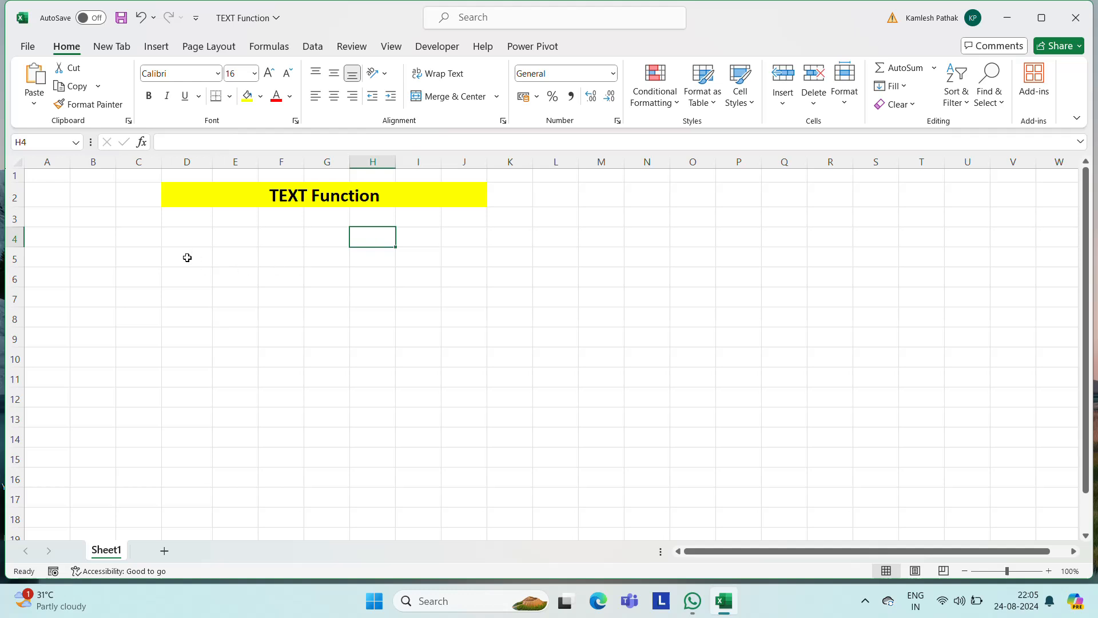
Enter the date 24-Aug in cell D4.
{"action": "left_click", "coordinate": [172, 237]}
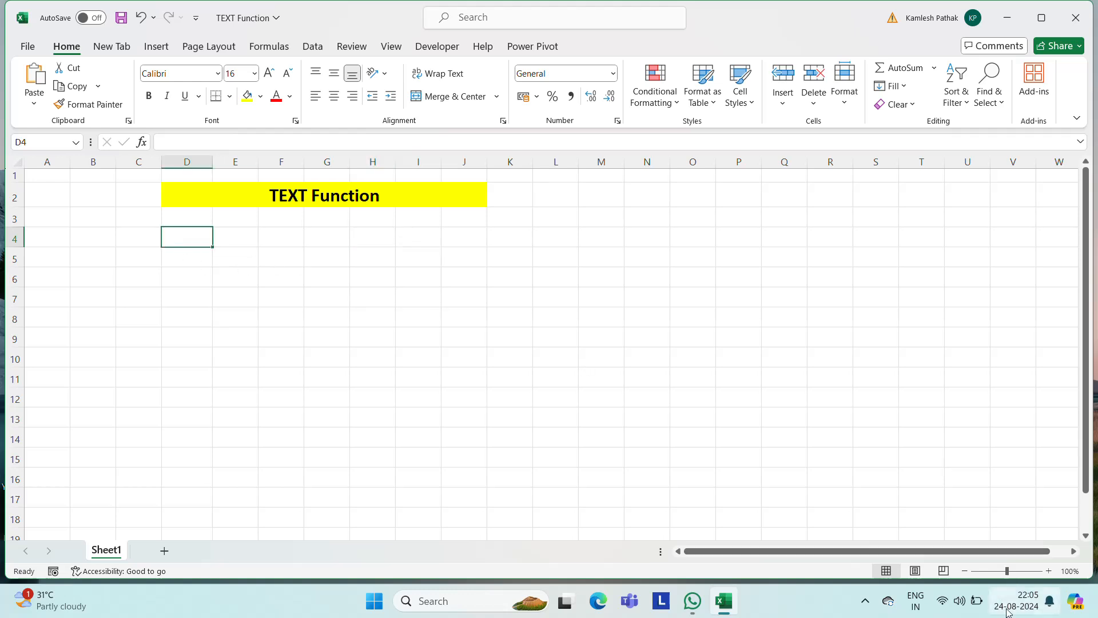
{"action": "type", "text": "24-A"}
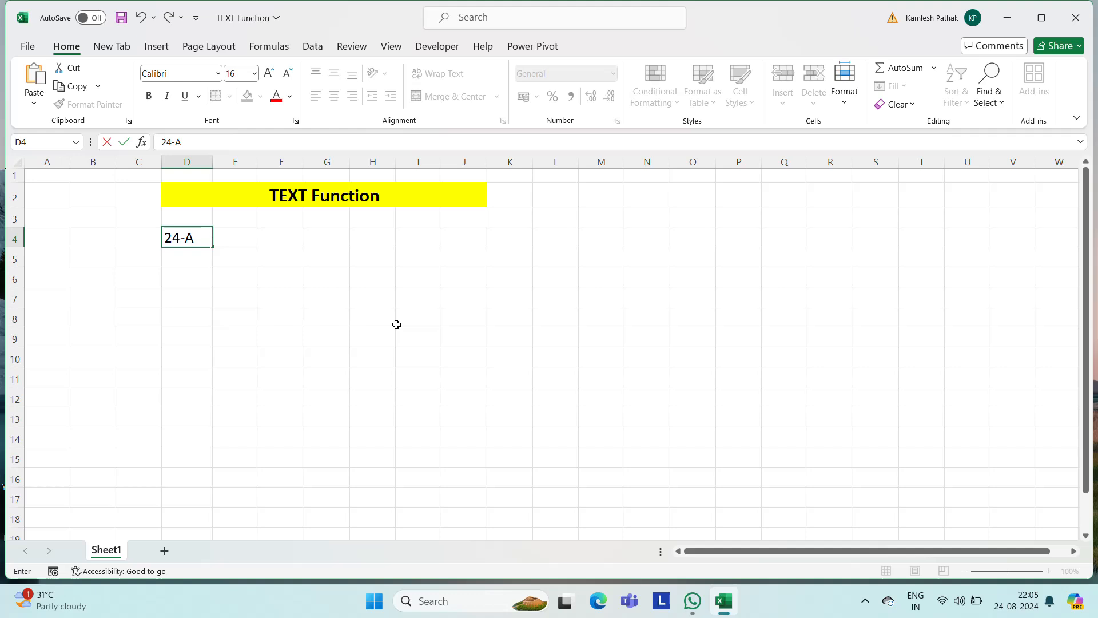
{"action": "type", "text": "ug"}
{"action": "key", "text": "ctrl+Return"}
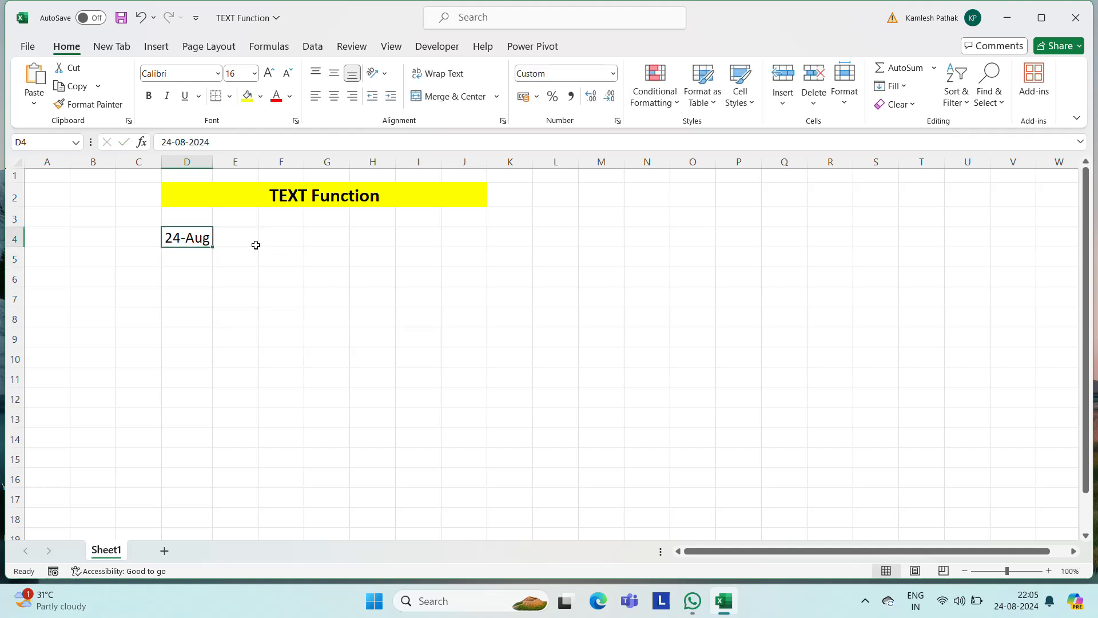
Widen column D to about twice its width and centre the date in D4.
{"action": "left_click_drag", "start_coordinate": [212, 162], "coordinate": [266, 152]}
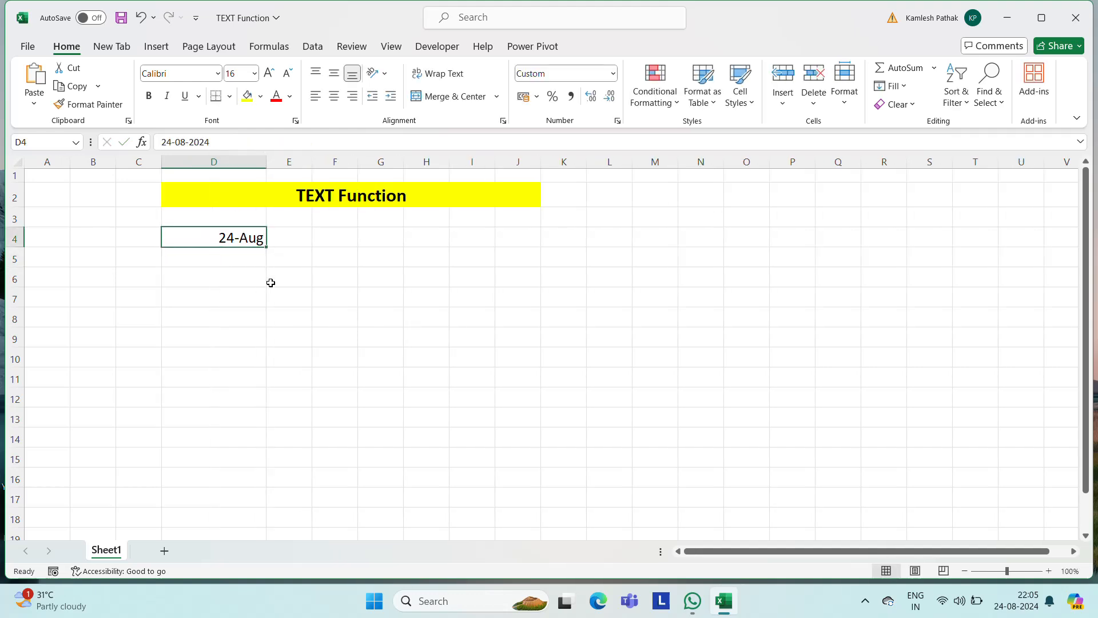
{"action": "left_click", "coordinate": [339, 96]}
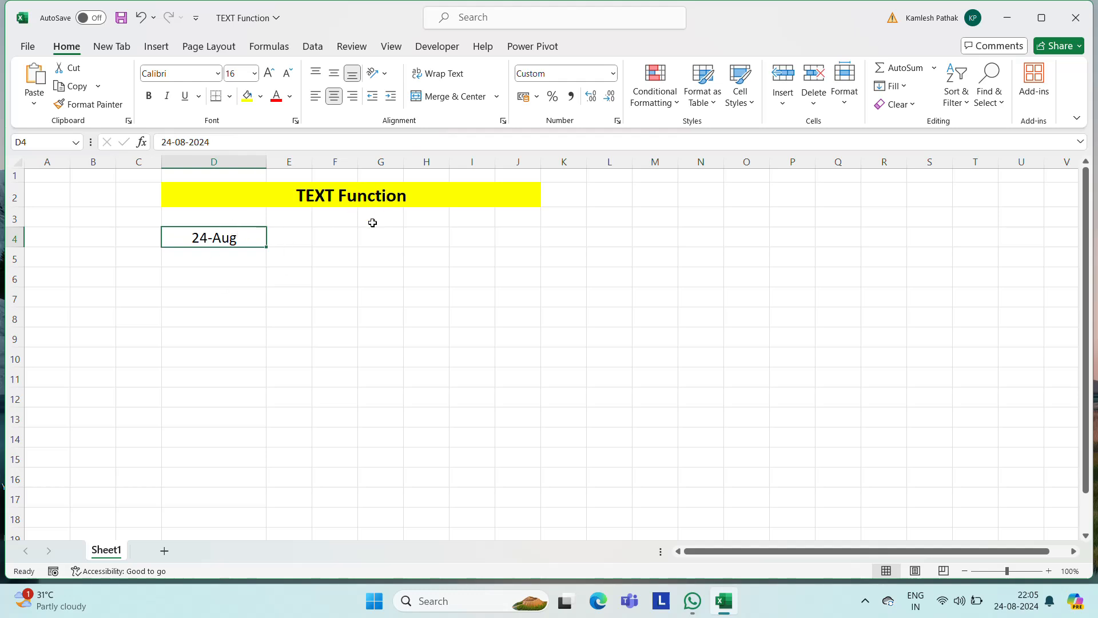
Enter the formula =TEXT(D4,"dd") in cell F4 to extract the day number from the date.
{"action": "left_click", "coordinate": [353, 238]}
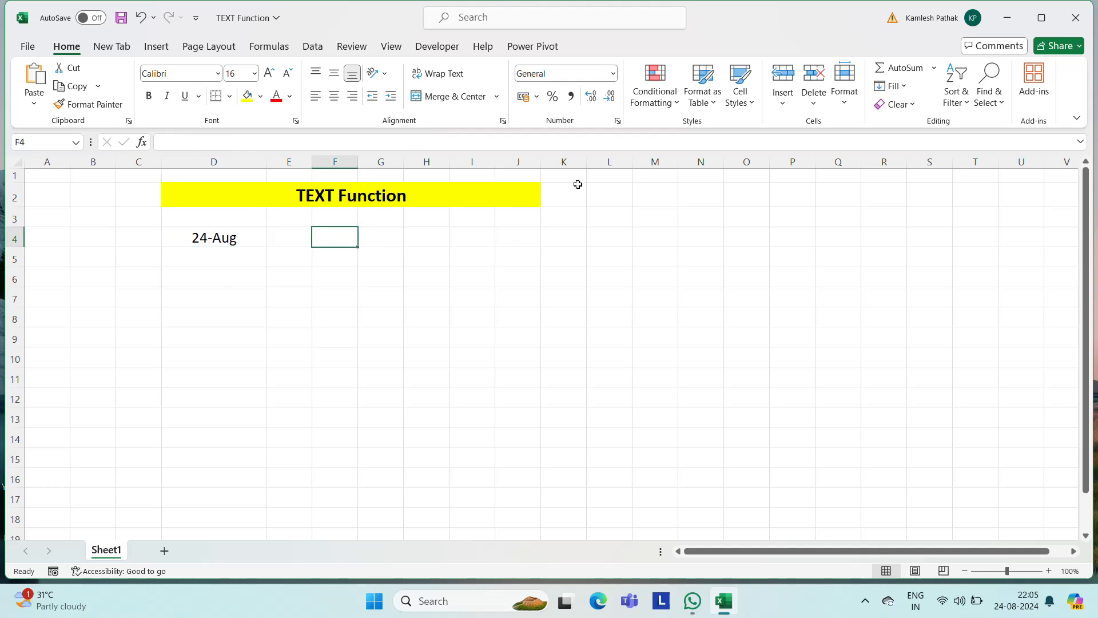
{"action": "key", "text": "Left"}
{"action": "key", "text": "Left"}
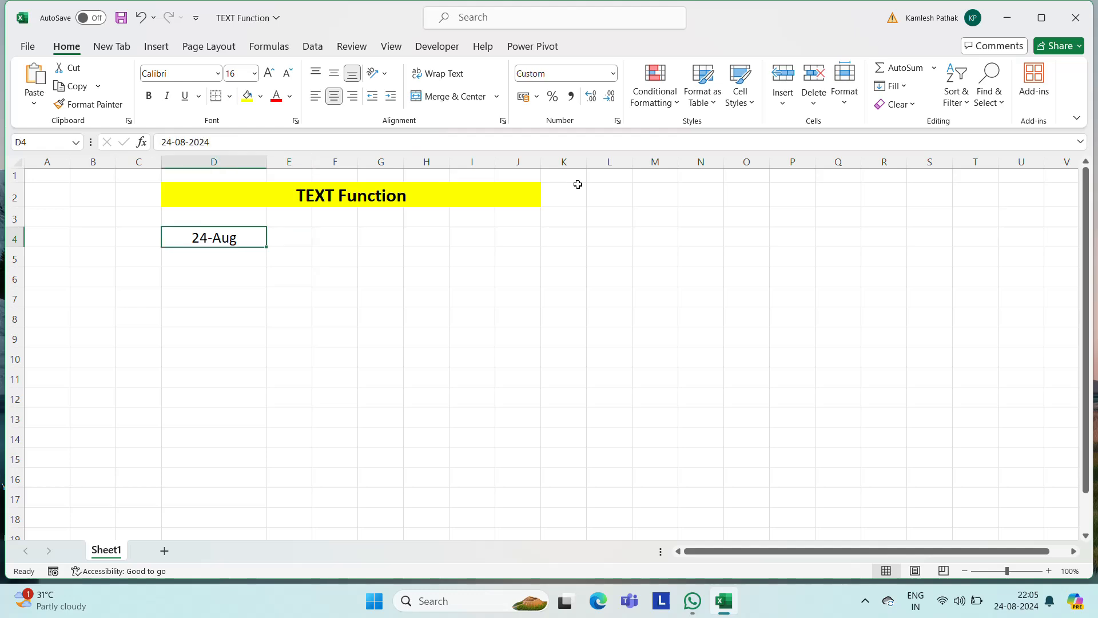
{"action": "key", "text": "Right"}
{"action": "key", "text": "Right"}
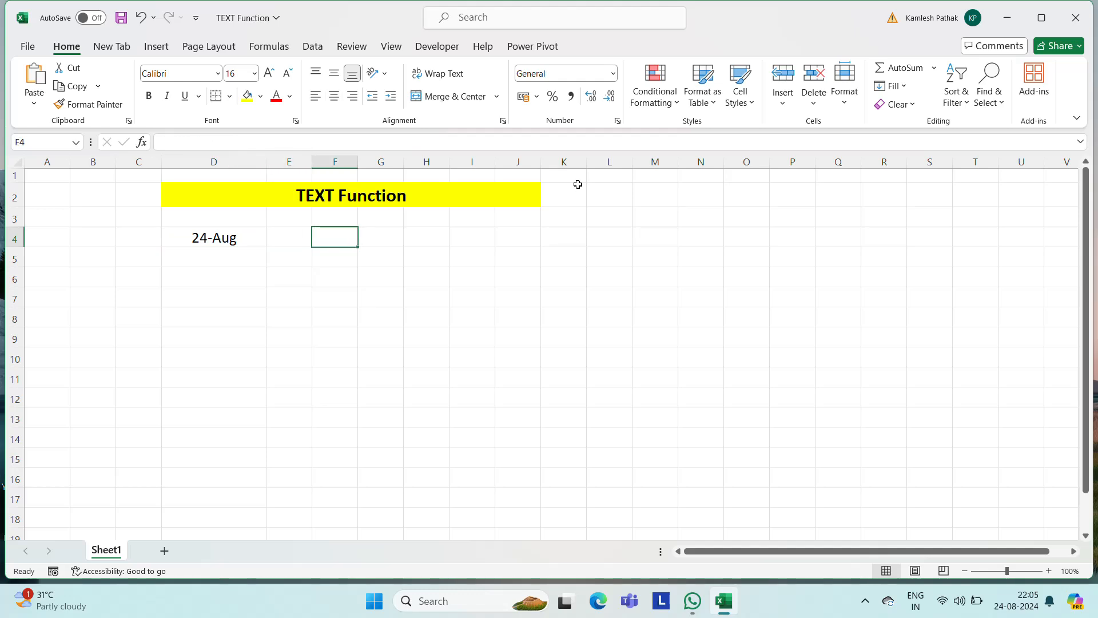
{"action": "type", "text": "=tex"}
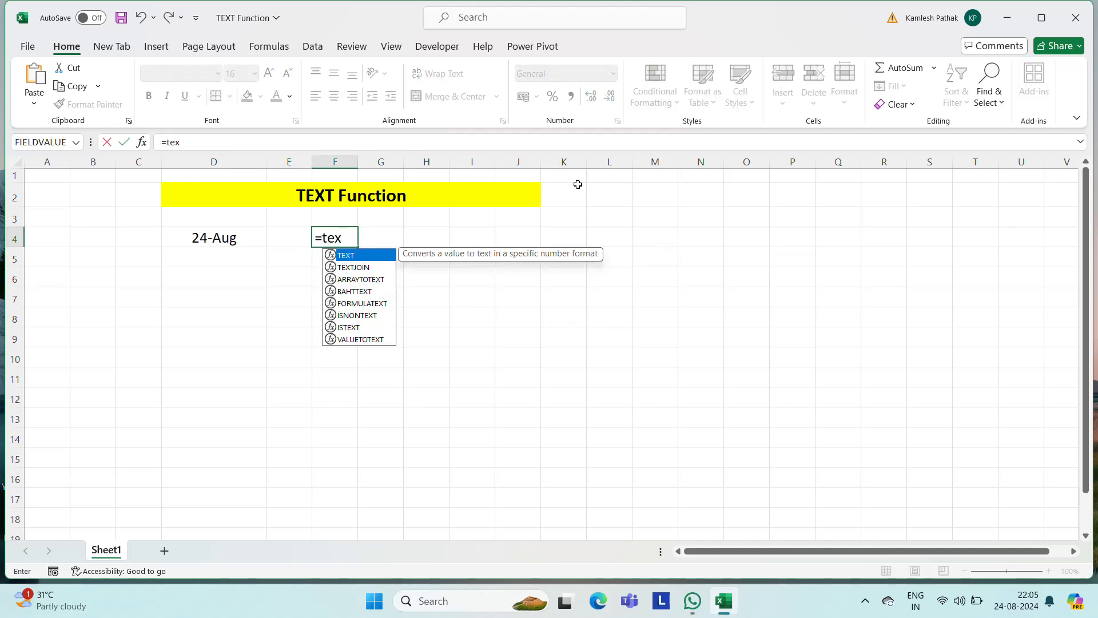
{"action": "key", "text": "Tab"}
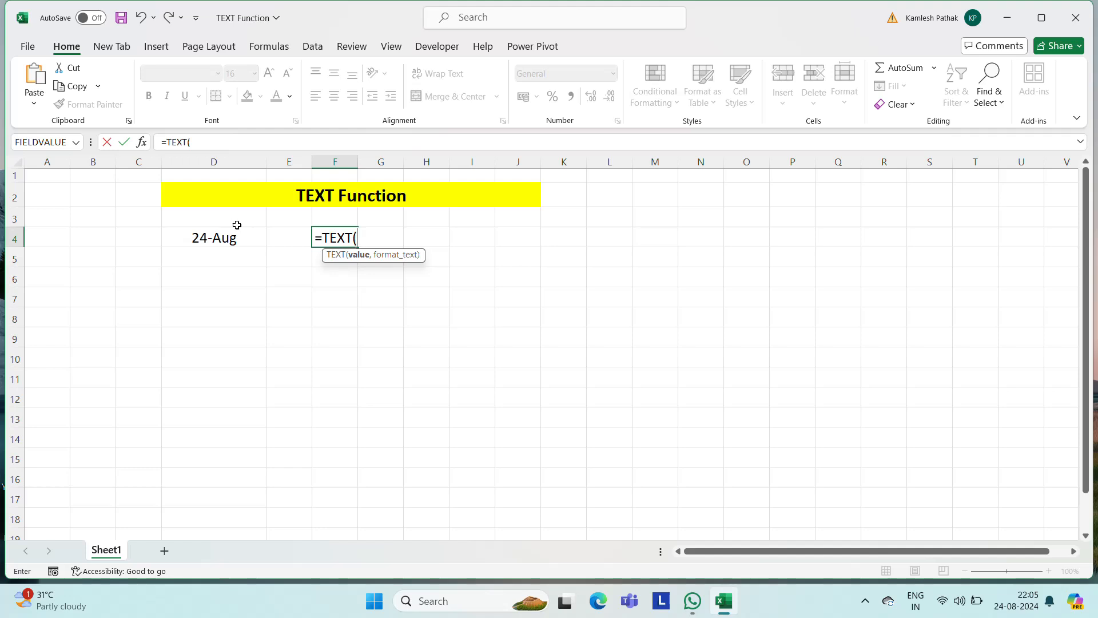
{"action": "left_click", "coordinate": [196, 239]}
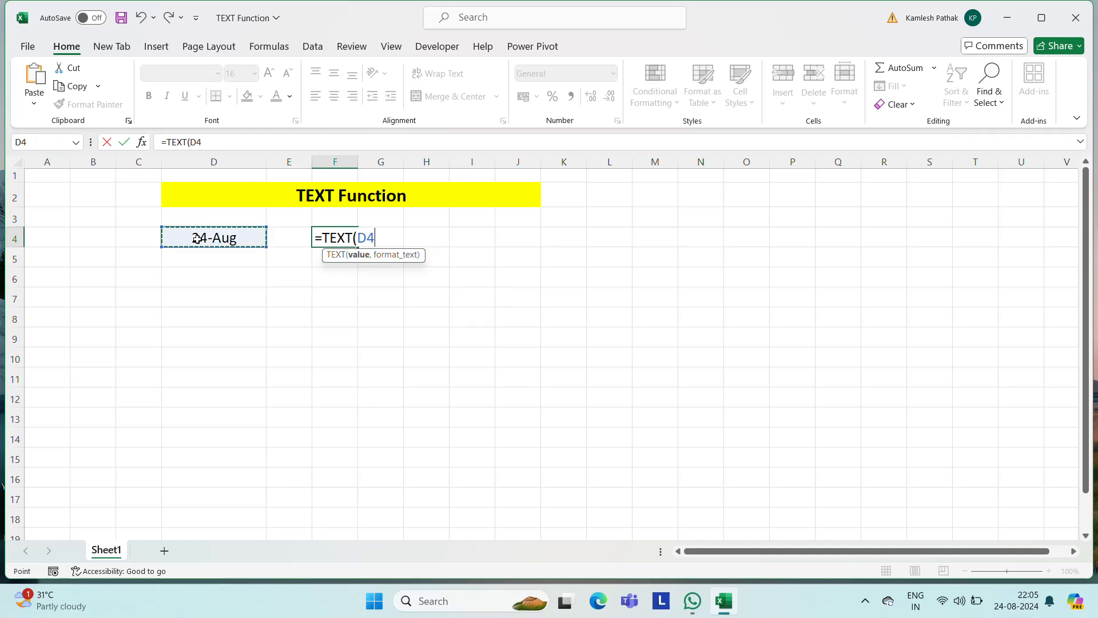
{"action": "type", "text": ","}
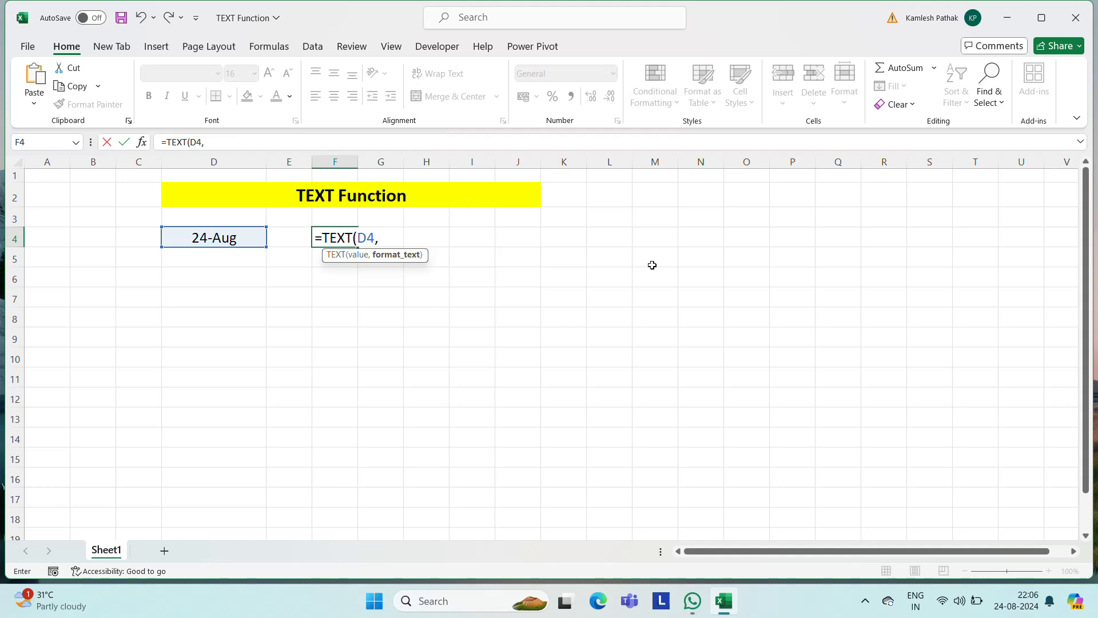
{"action": "type", "text": "\"dd\")"}
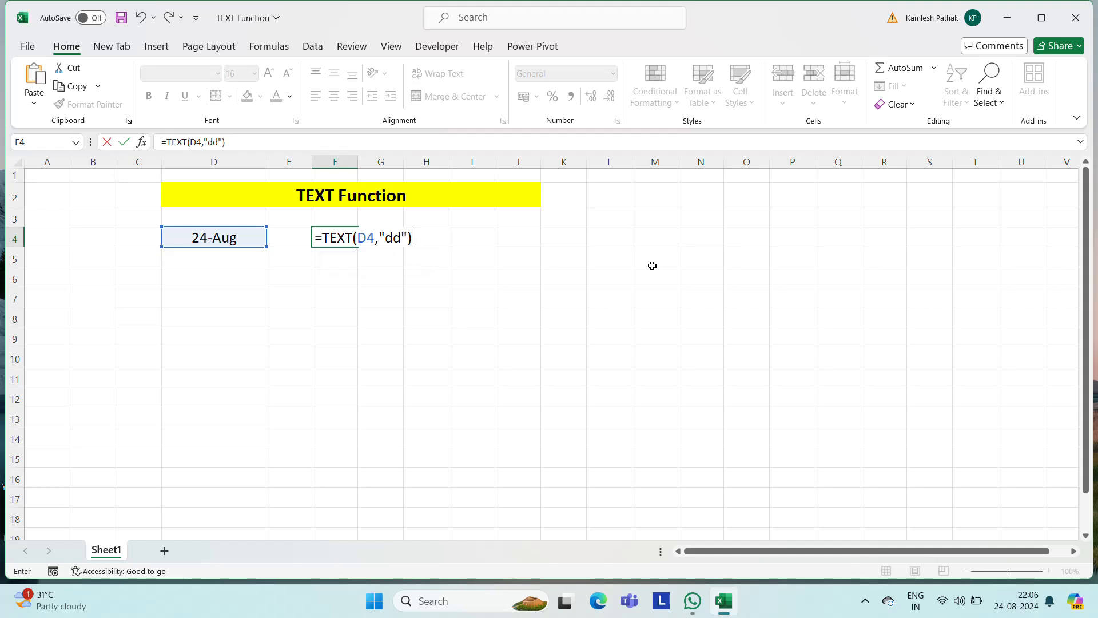
{"action": "key", "text": "Return"}
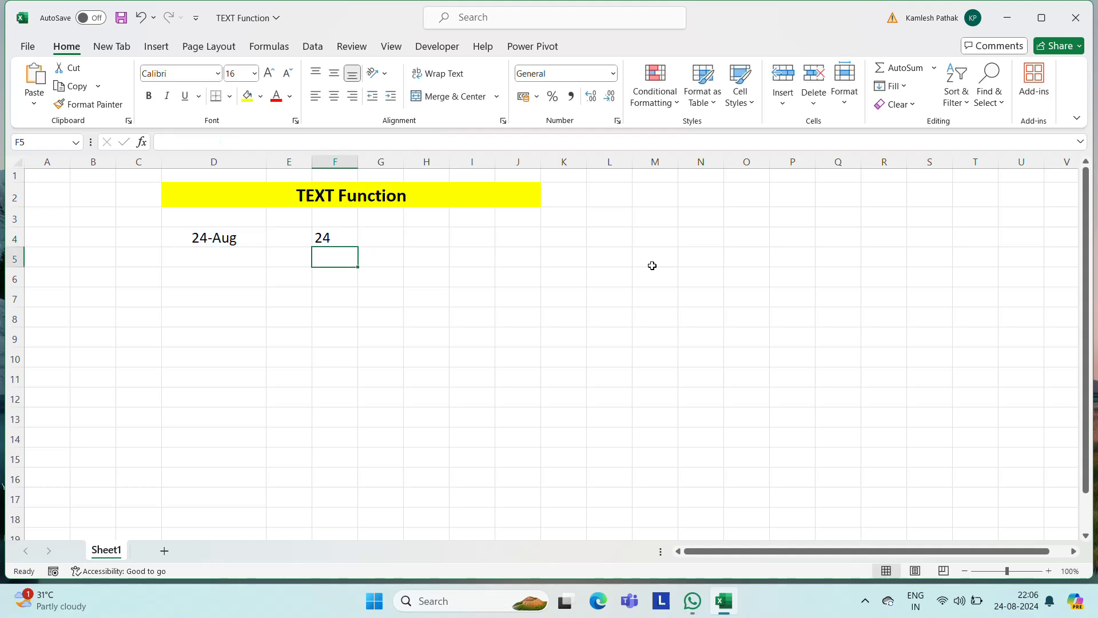
Shorten the format code in the F4 TEXT formula to "d".
{"action": "key", "text": "Up"}
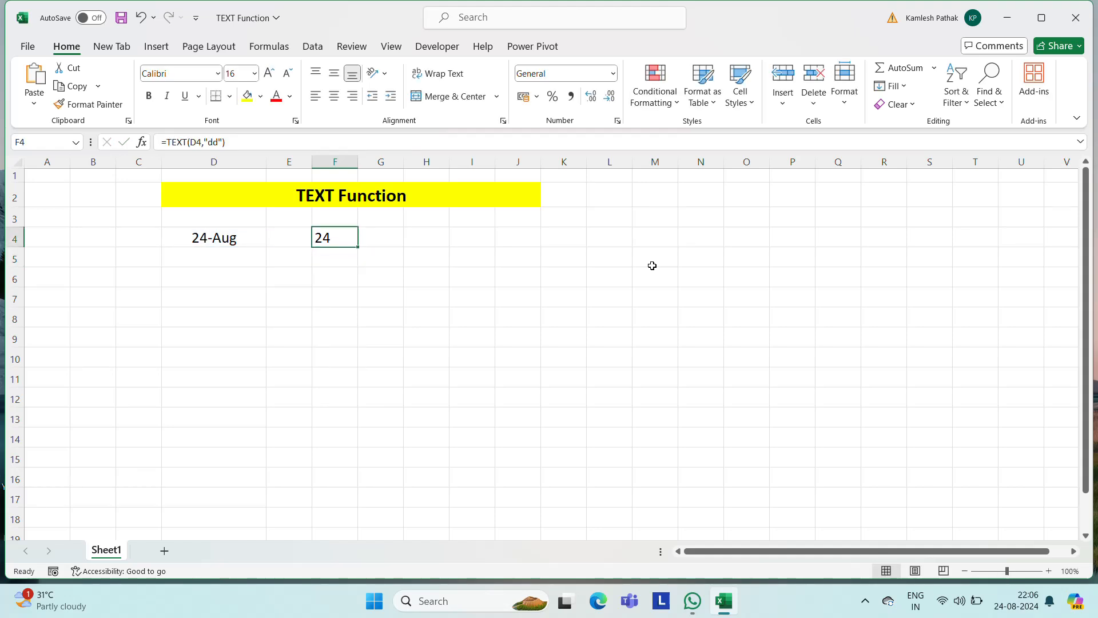
{"action": "key", "text": "F2"}
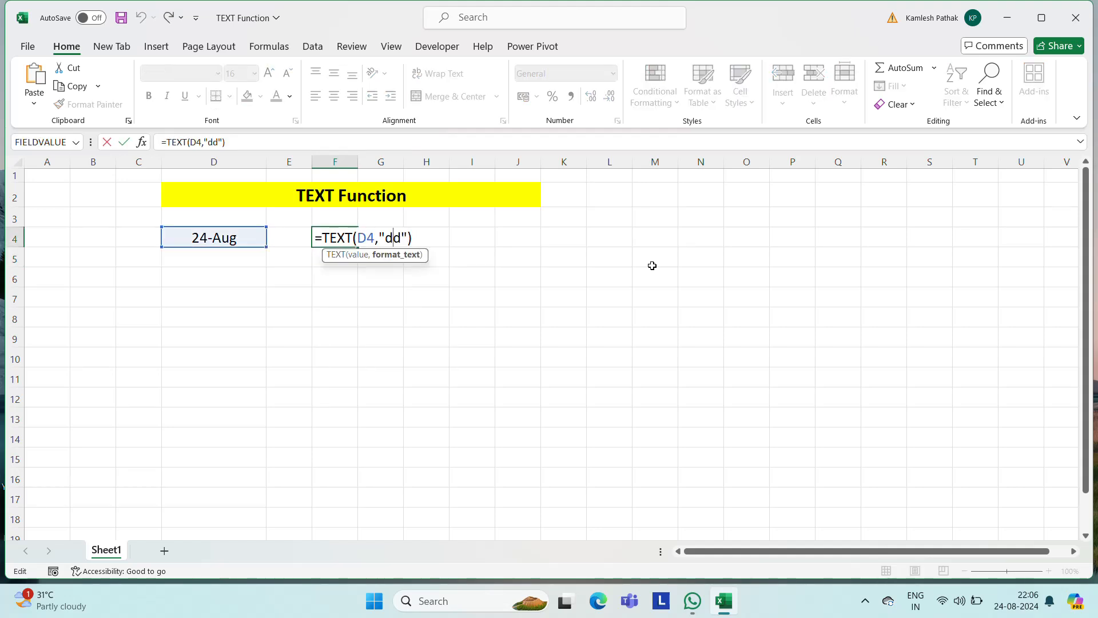
{"action": "key", "text": "Left"}
{"action": "key", "text": "Left"}
{"action": "key", "text": "BackSpace"}
{"action": "key", "text": "Return"}
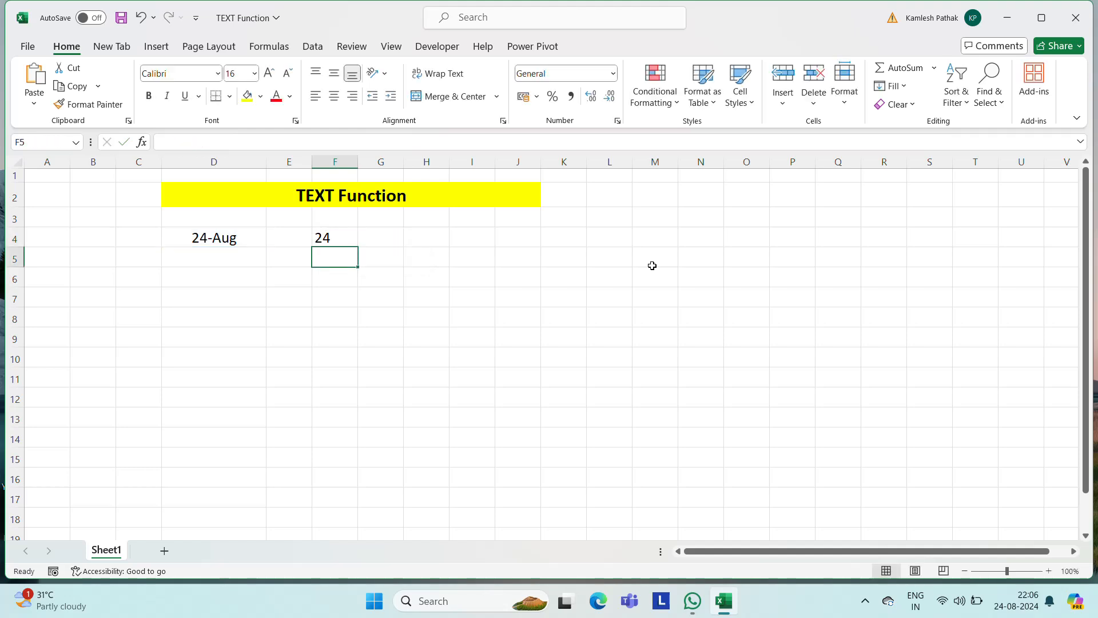
Change the format code in the F4 TEXT formula to "ddd" for the abbreviated weekday name.
{"action": "key", "text": "Up"}
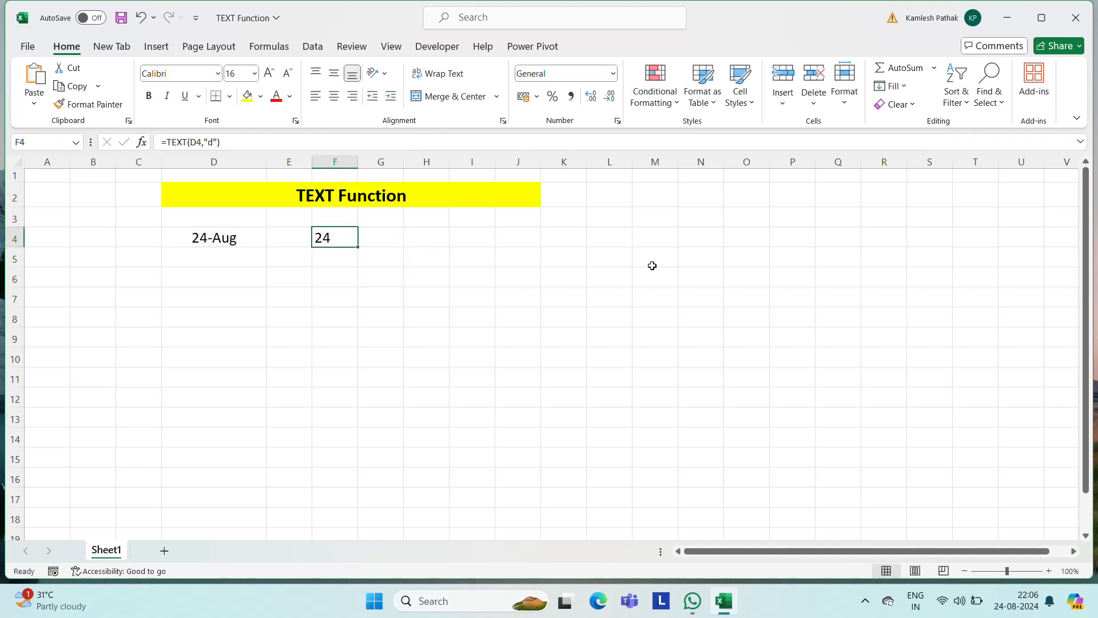
{"action": "key", "text": "F2"}
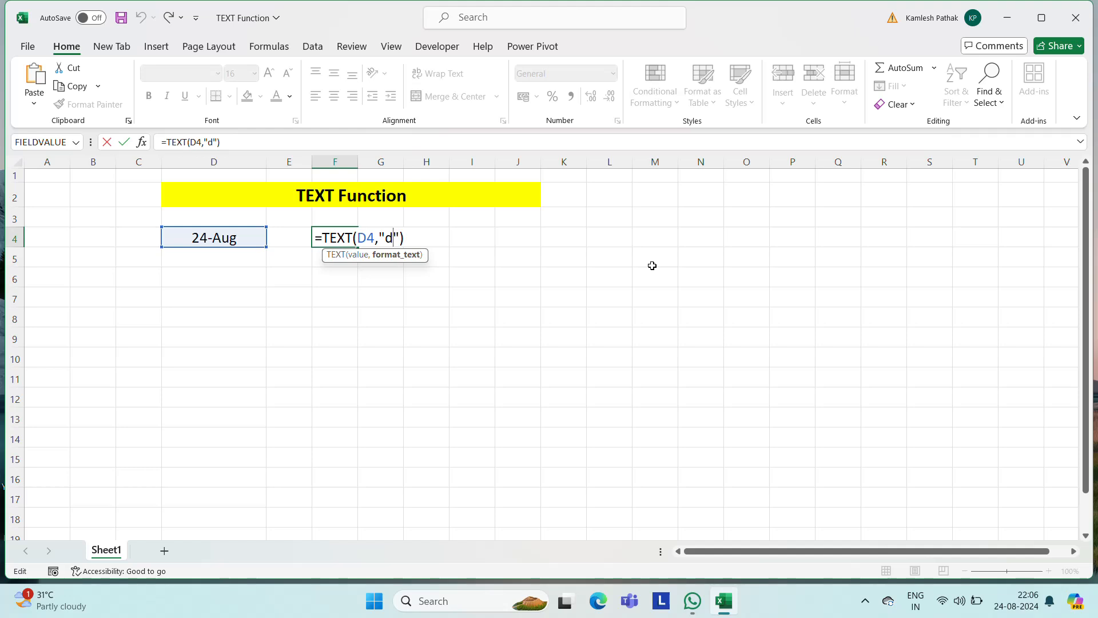
{"action": "type", "text": "dd"}
{"action": "key", "text": "Return"}
{"action": "key", "text": "Up"}
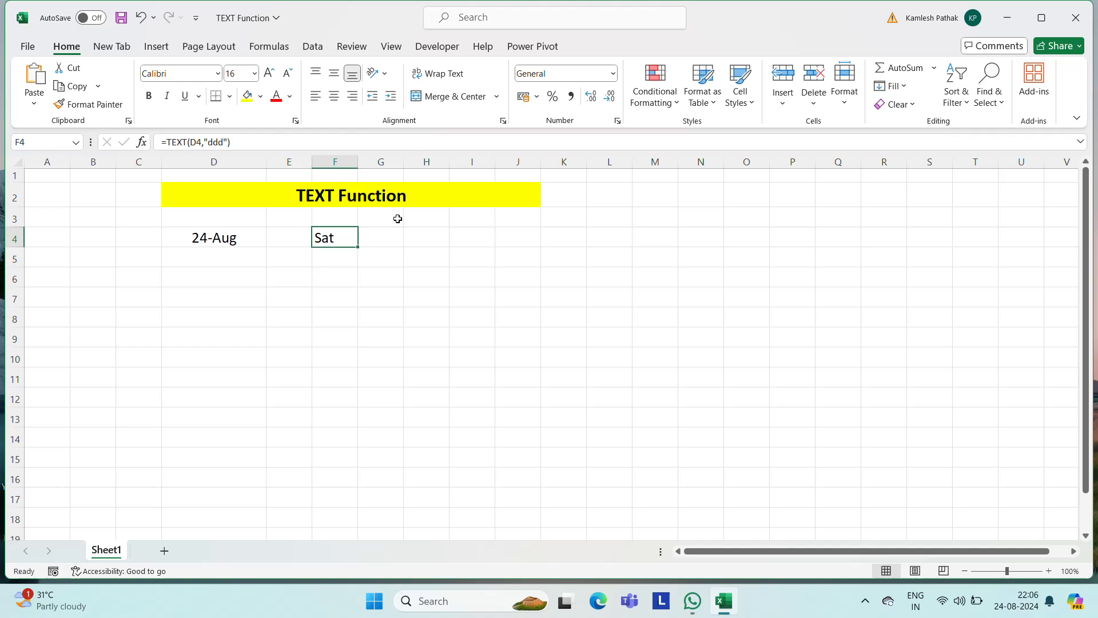
{"action": "key", "text": "F2"}
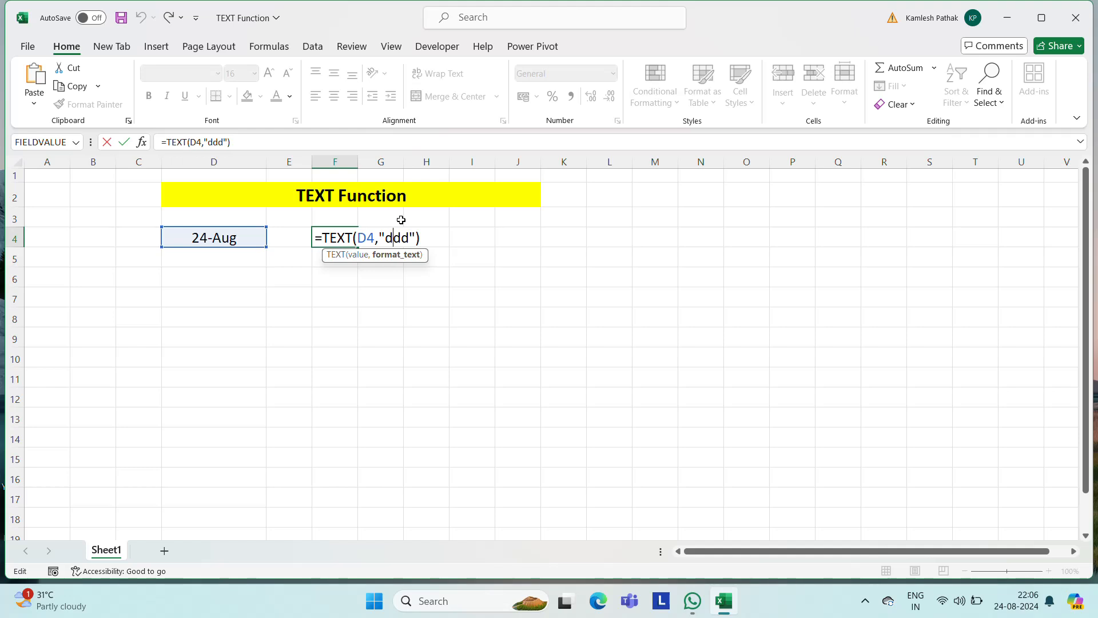
{"action": "key", "text": "Right"}
{"action": "key", "text": "Right"}
{"action": "key", "text": "ctrl+Return"}
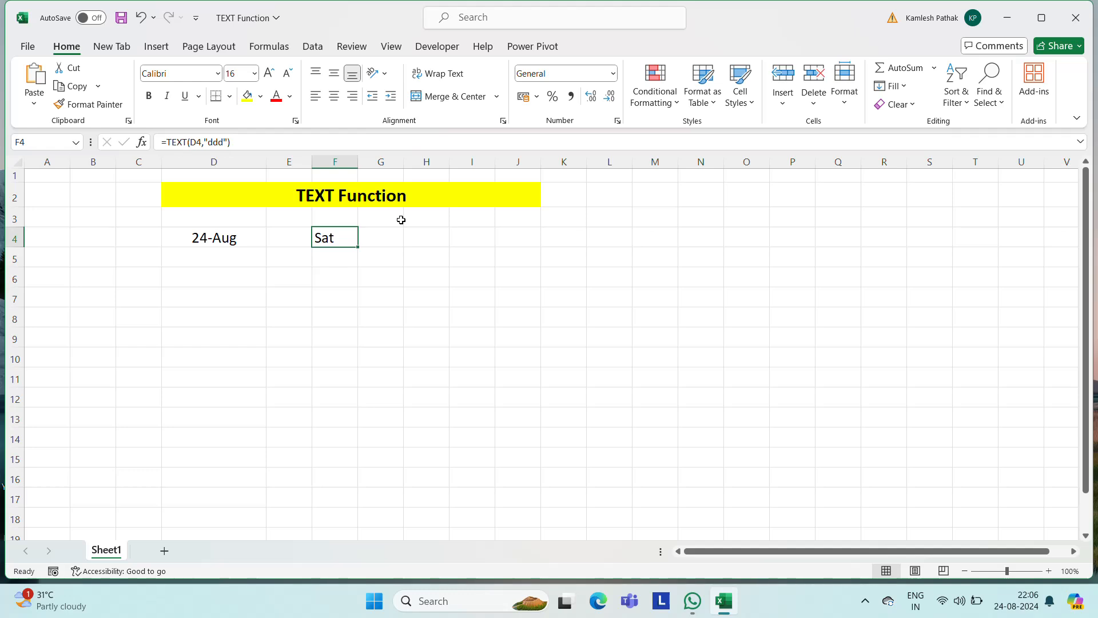
Change the format code in the F4 TEXT formula to "dddd" for the full weekday name.
{"action": "key", "text": "F2"}
{"action": "key", "text": "Left"}
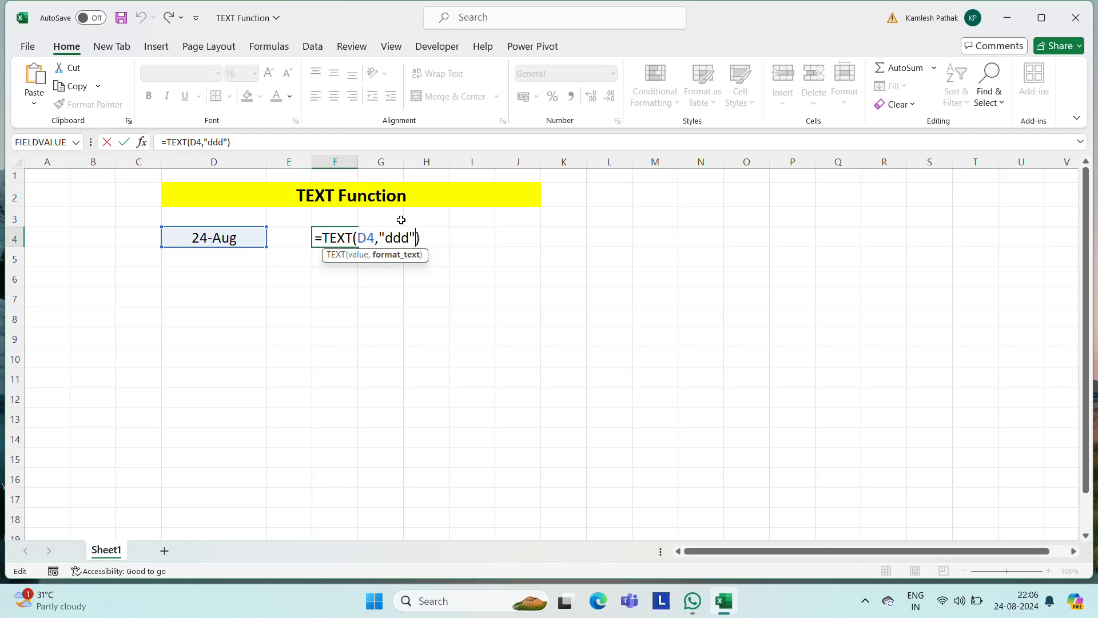
{"action": "type", "text": "d"}
{"action": "key", "text": "Return"}
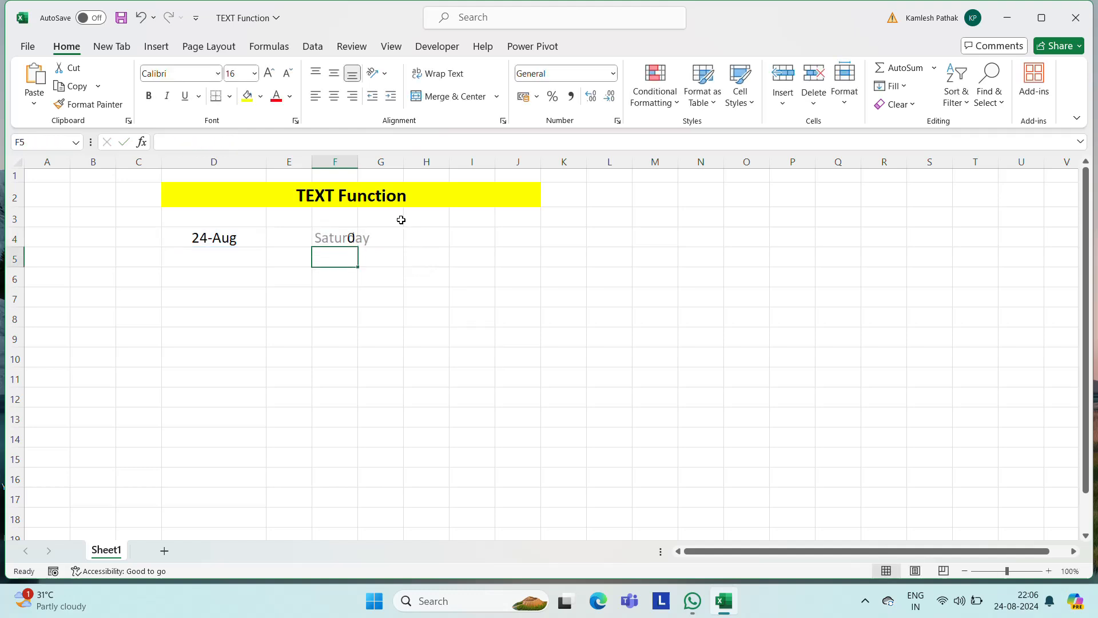
{"action": "key", "text": "Up"}
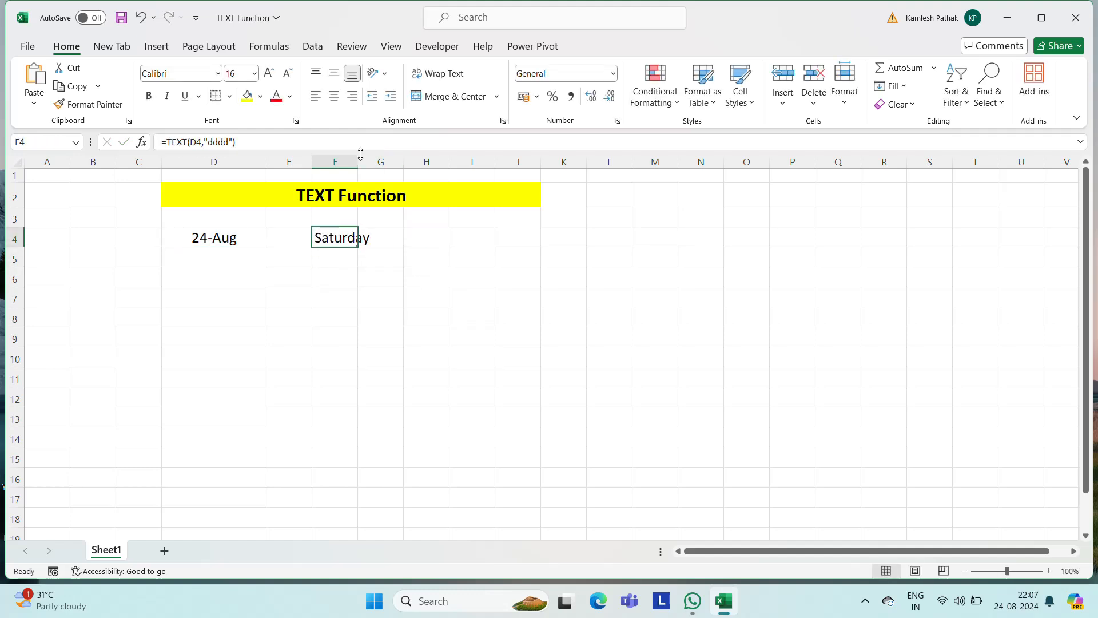
AutoFit column F to the weekday name and reselect the formula cell F4.
{"action": "left_click", "coordinate": [376, 253]}
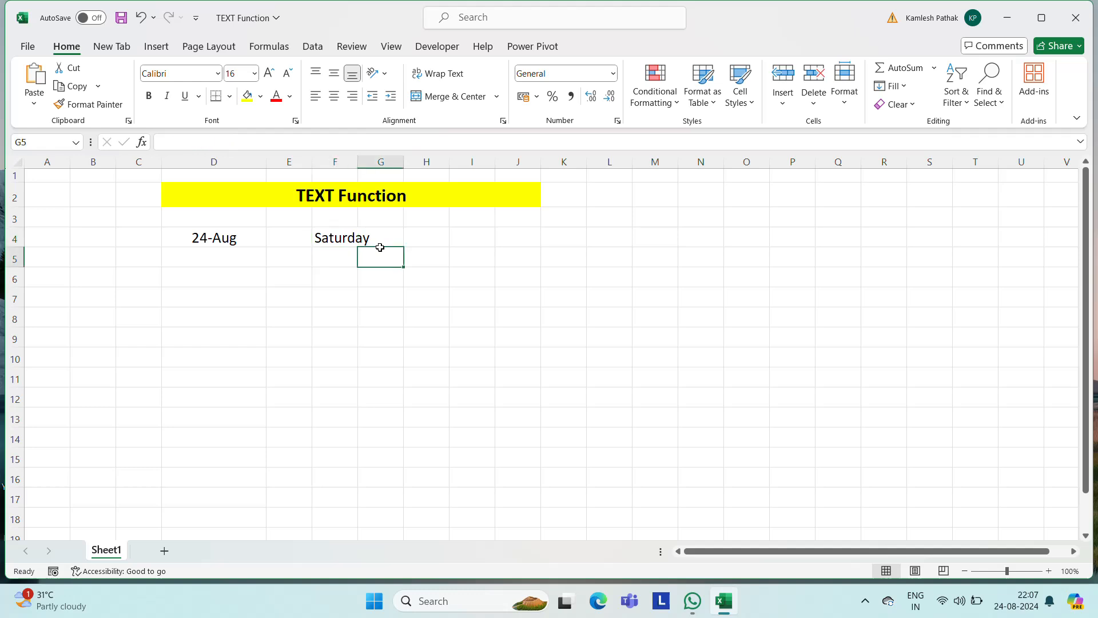
{"action": "double_click", "coordinate": [353, 164]}
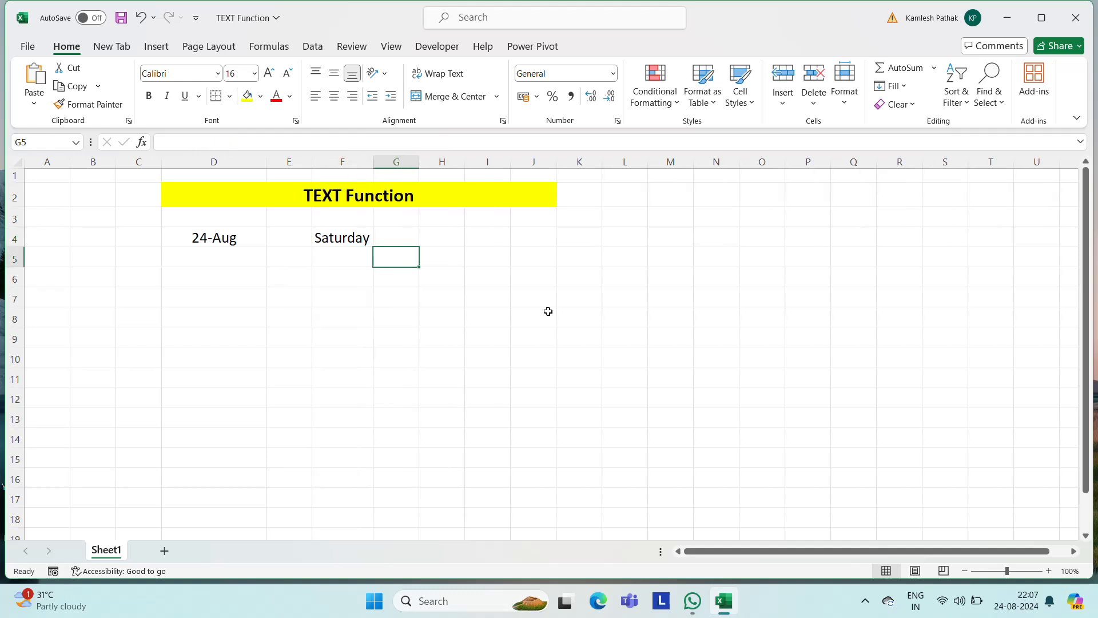
{"action": "key", "text": "Up"}
{"action": "key", "text": "Left"}
{"action": "key", "text": "Left"}
{"action": "key", "text": "Right"}
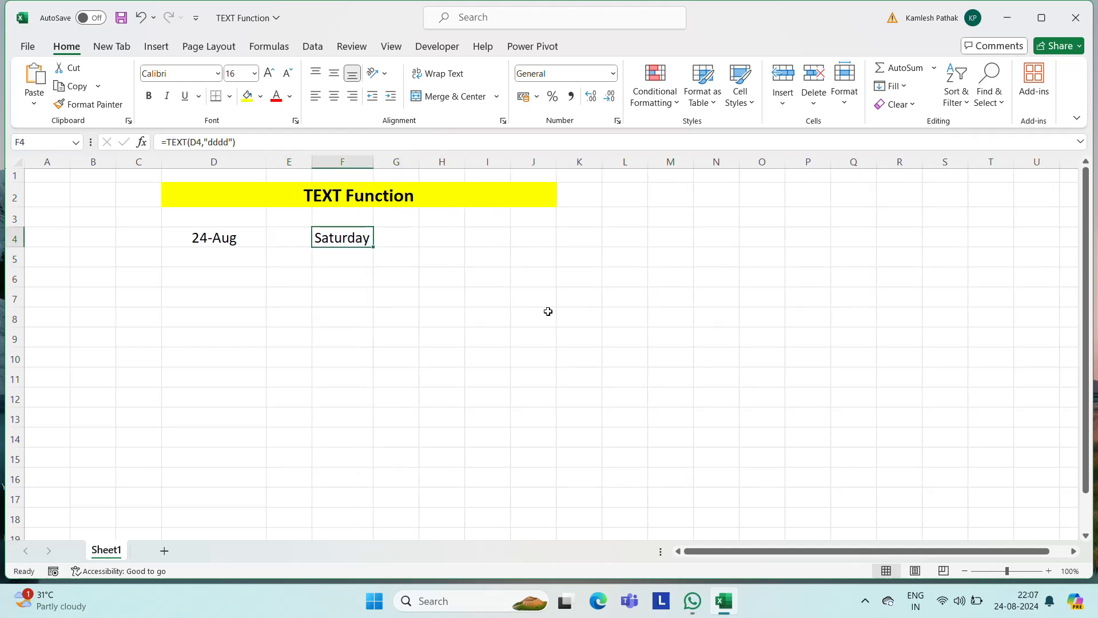
Reduce the format code in the F4 TEXT formula to a single "d" again.
{"action": "key", "text": "F2"}
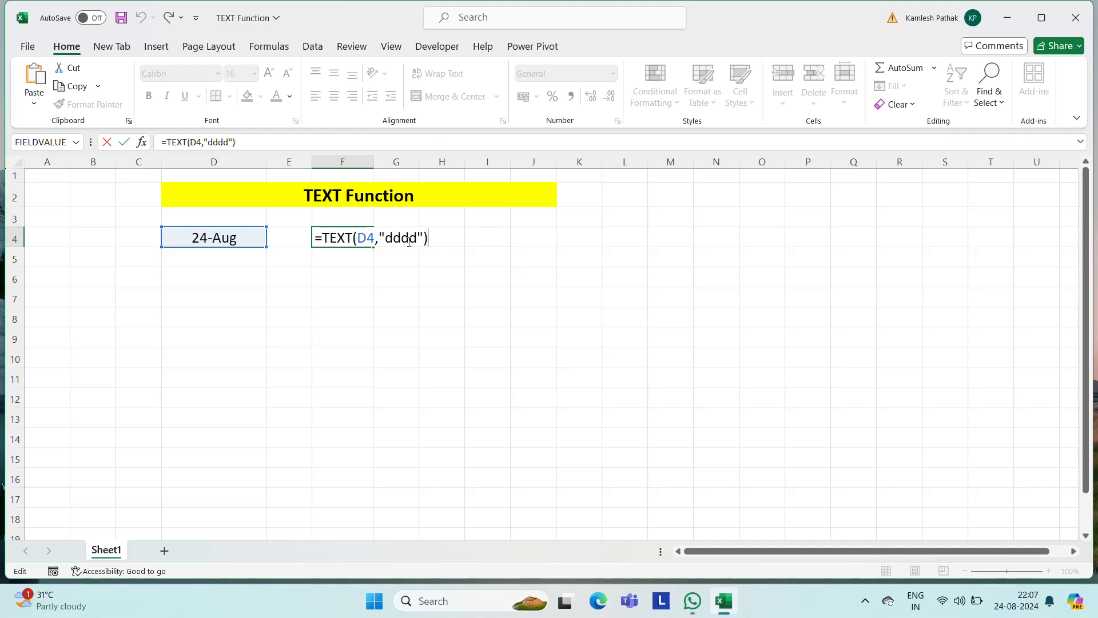
{"action": "left_click", "coordinate": [389, 238]}
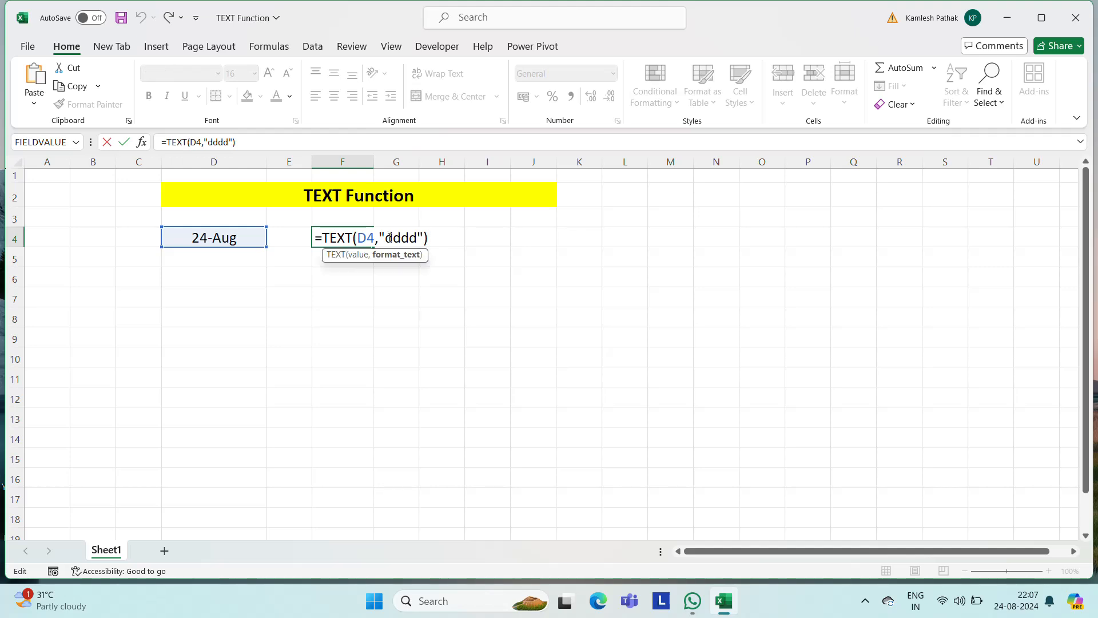
{"action": "key", "text": "shift+Right"}
{"action": "key", "text": "shift+Right"}
{"action": "key", "text": "shift+Right"}
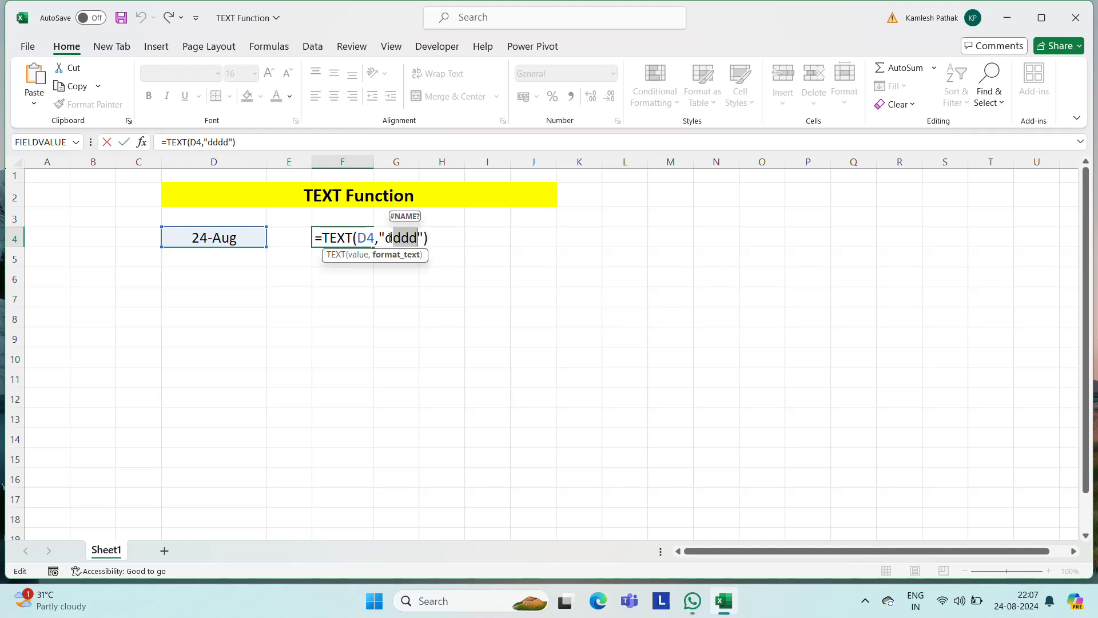
{"action": "key", "text": "BackSpace"}
{"action": "key", "text": "ctrl+Return"}
Extend the format code in the F4 TEXT formula to "ddd" for the short weekday name.
{"action": "key", "text": "F2"}
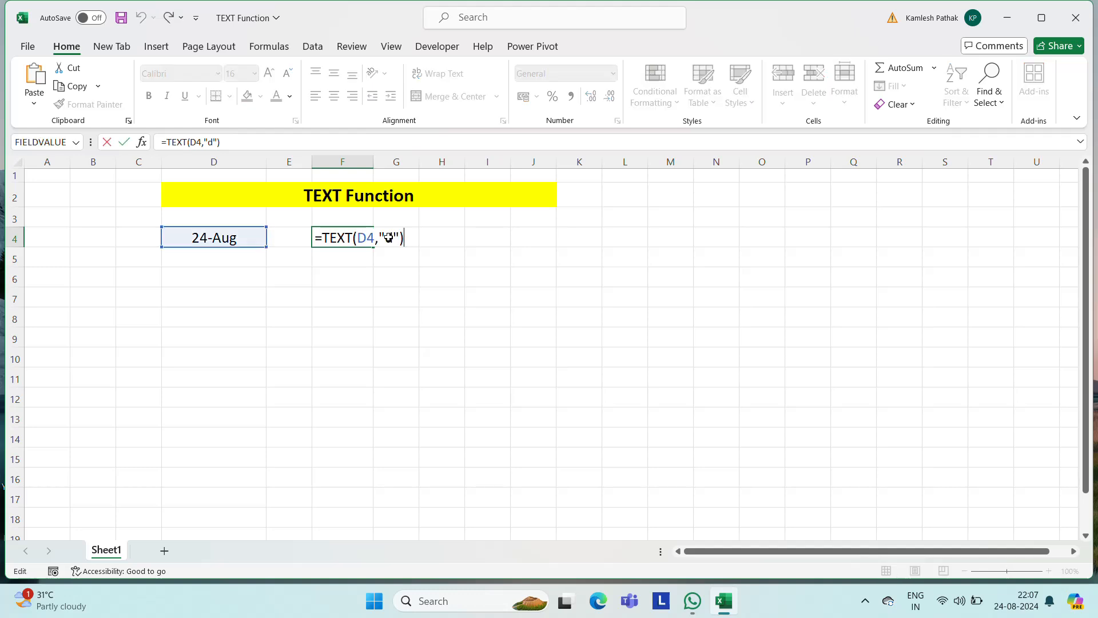
{"action": "left_click", "coordinate": [390, 238]}
{"action": "type", "text": "dd"}
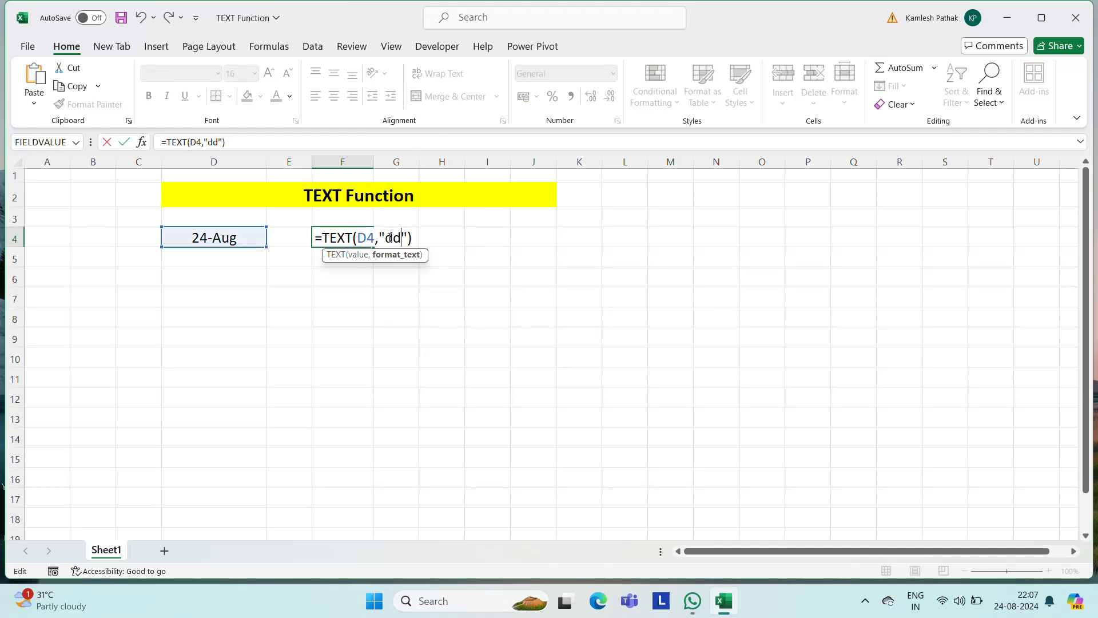
{"action": "key", "text": "Return"}
{"action": "key", "text": "Up"}
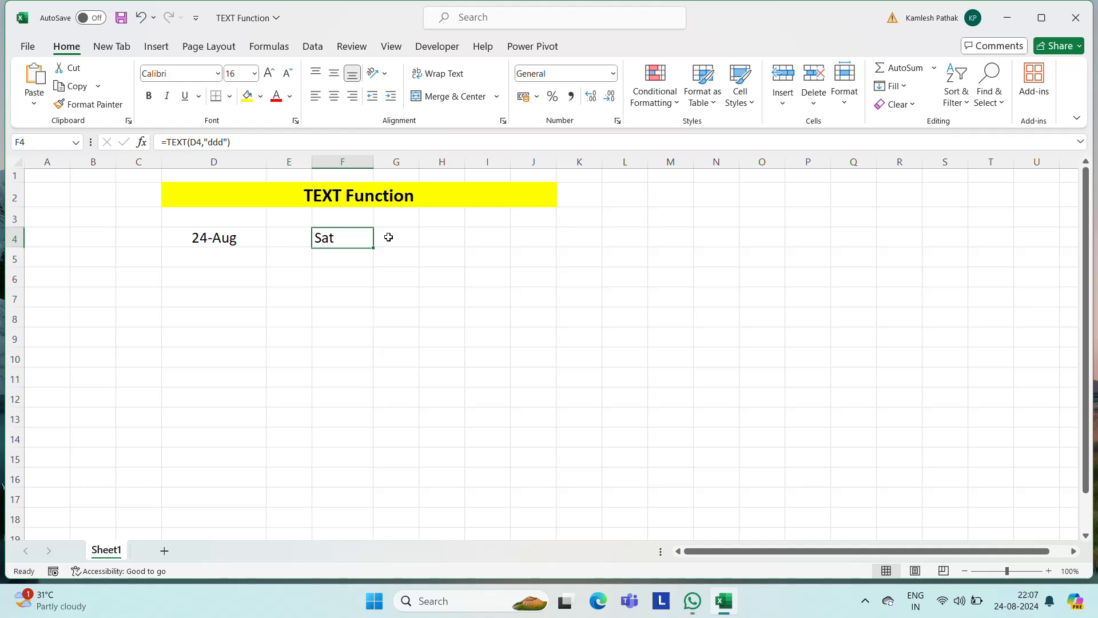
Extend the format code in the F4 TEXT formula to "dddd" for the full weekday name.
{"action": "key", "text": "F2"}
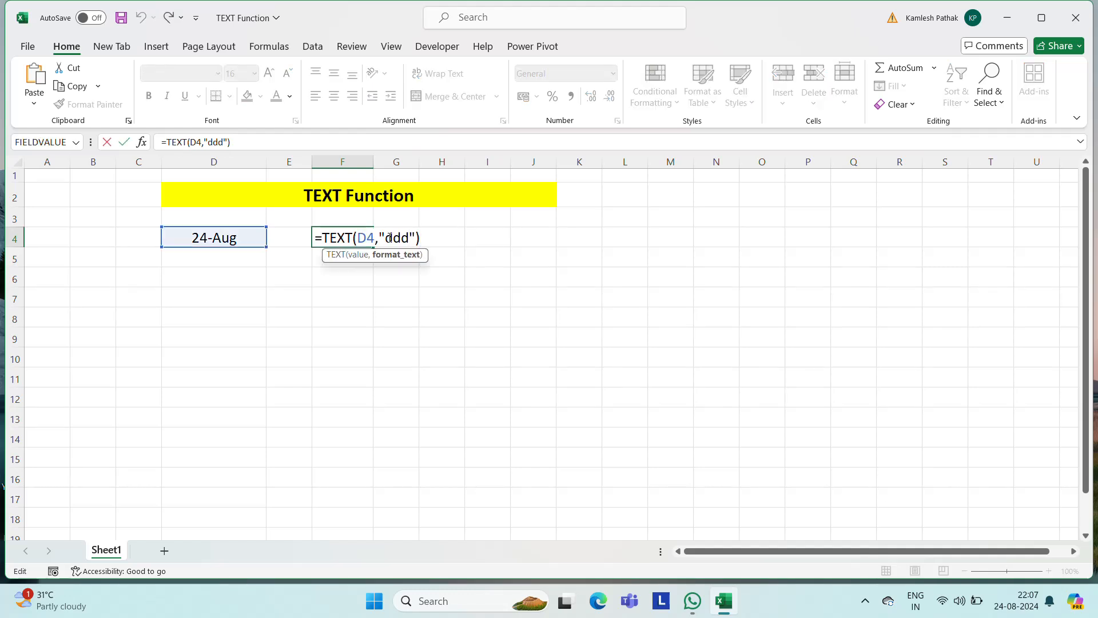
{"action": "type", "text": "d"}
{"action": "key", "text": "Return"}
{"action": "key", "text": "Up"}
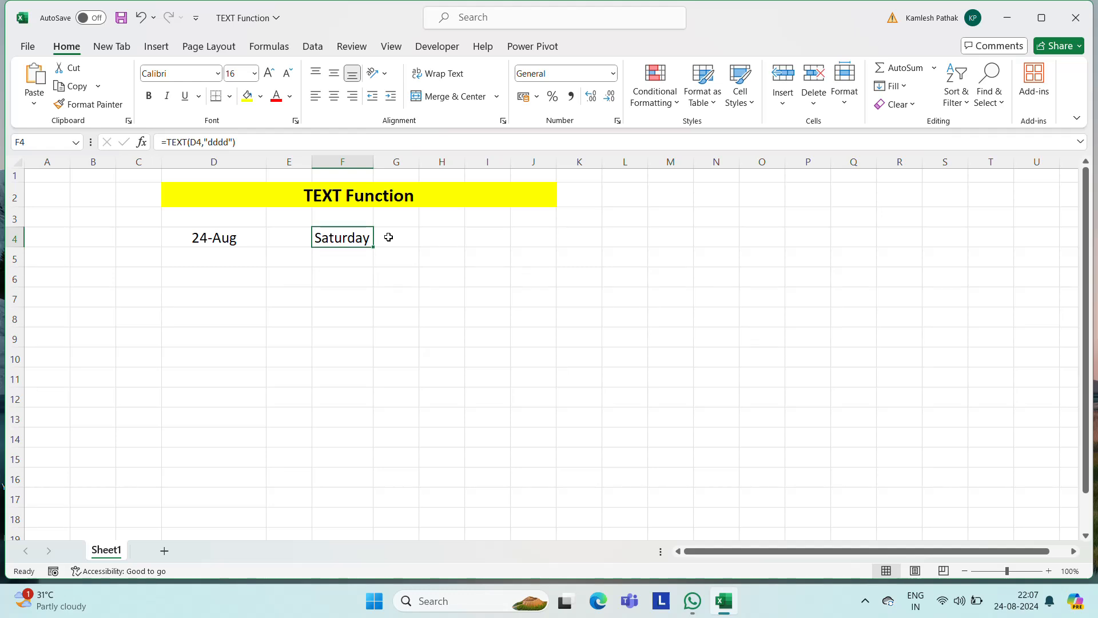
Clear the weekday formula from F4 and keep the emptied cell selected.
{"action": "key", "text": "Delete"}
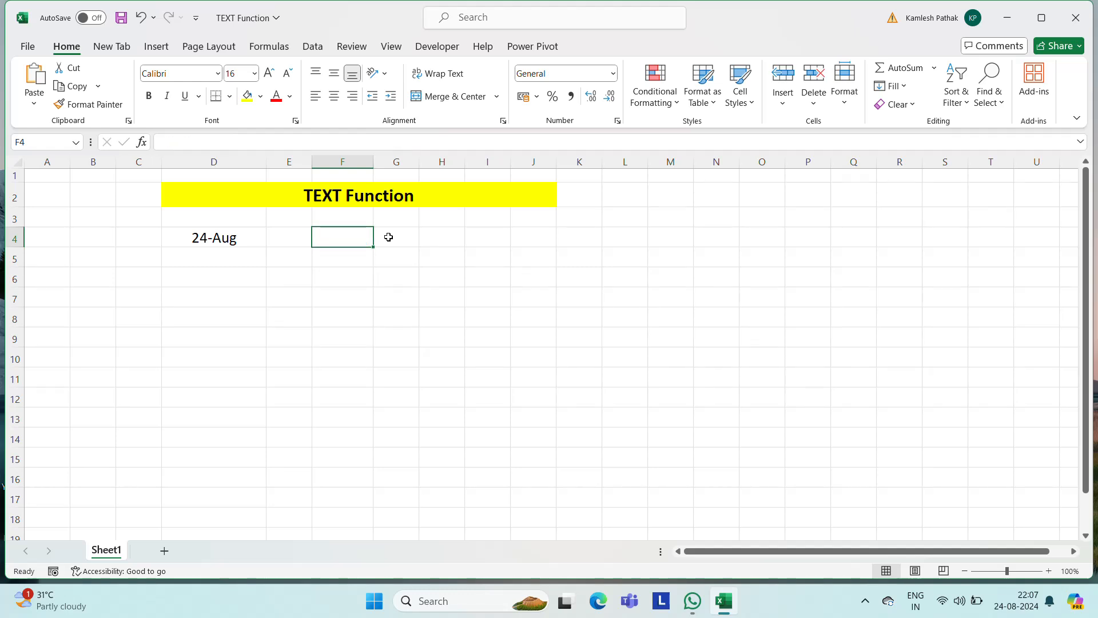
{"action": "key", "text": "Left"}
{"action": "key", "text": "Left"}
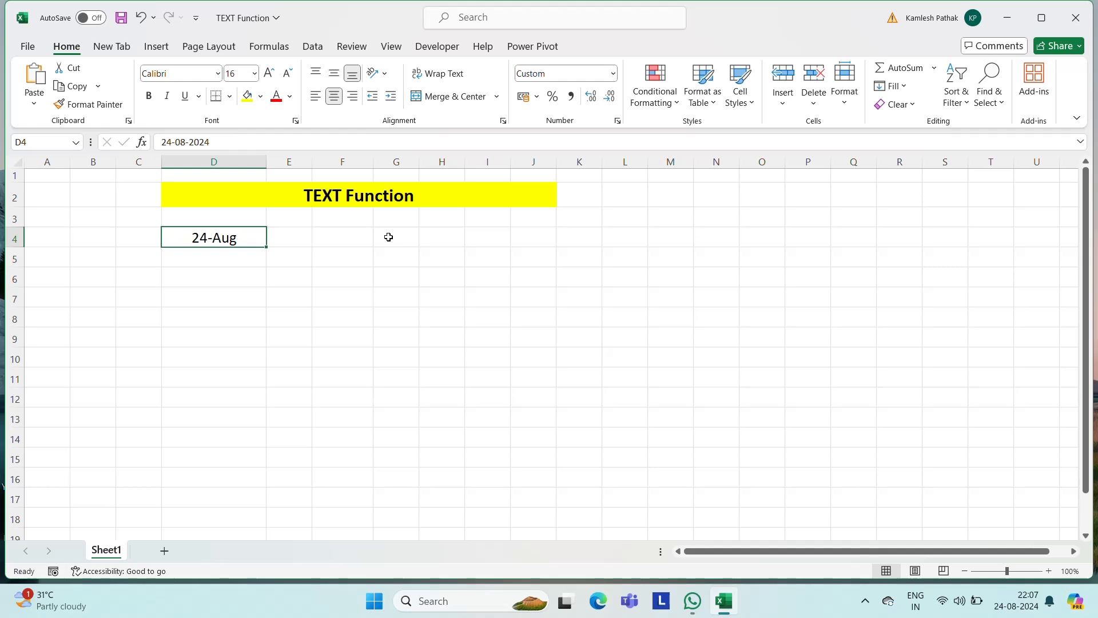
{"action": "key", "text": "Right"}
{"action": "key", "text": "Left"}
{"action": "key", "text": "Right"}
{"action": "key", "text": "Right"}
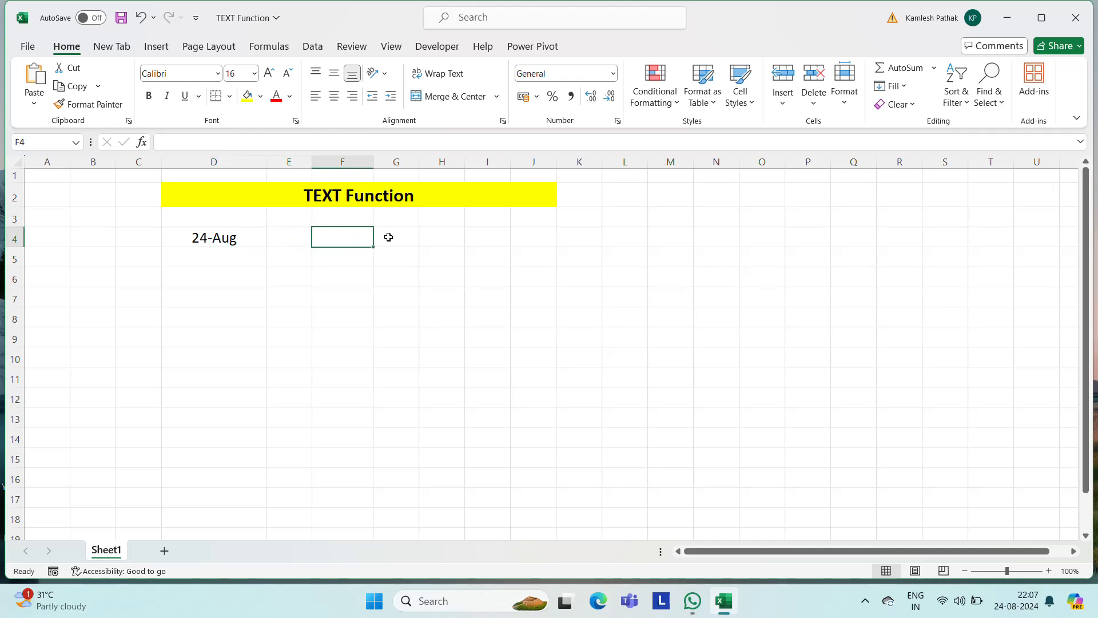
Enter the formula =TEXT(D4,"mm") in F4 to extract the two-digit month number from the date.
{"action": "type", "text": "="}
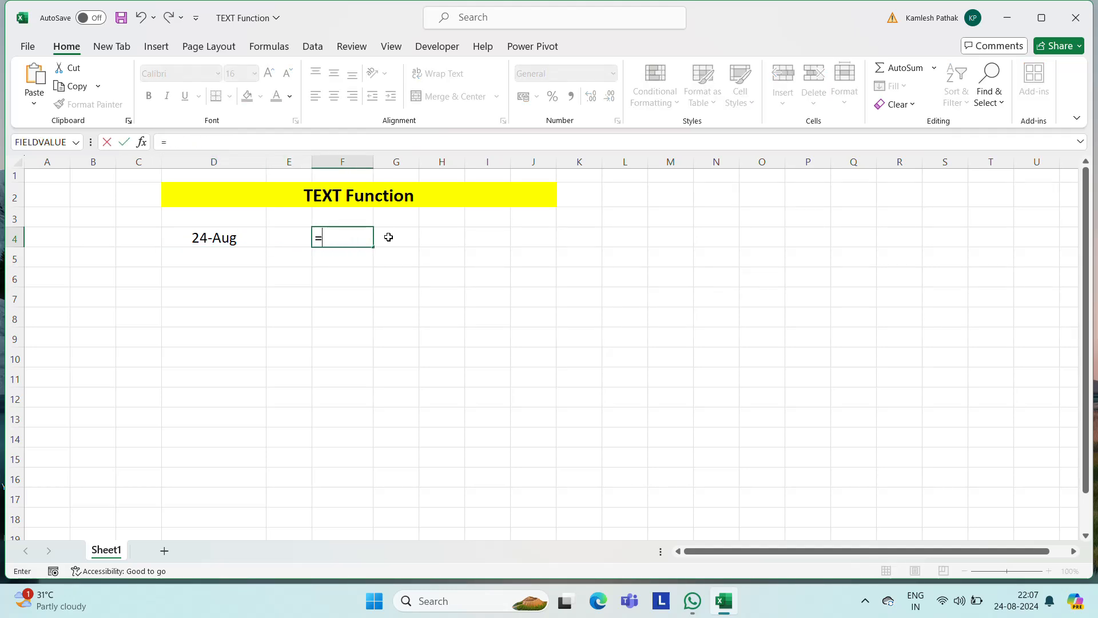
{"action": "type", "text": "tex"}
{"action": "key", "text": "Tab"}
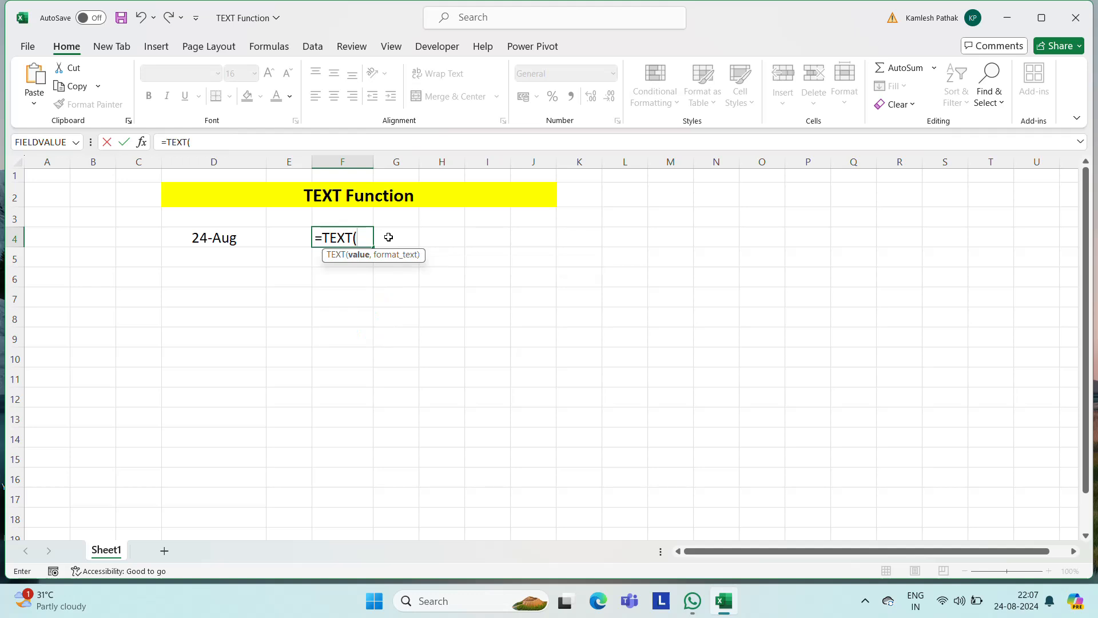
{"action": "left_click", "coordinate": [218, 236]}
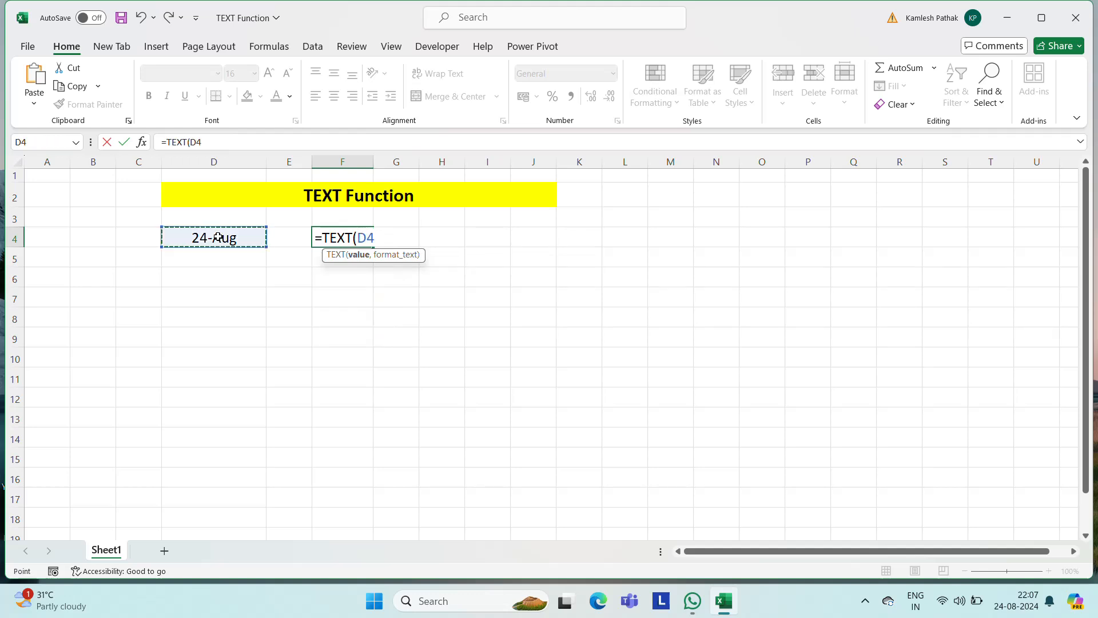
{"action": "type", "text": ","}
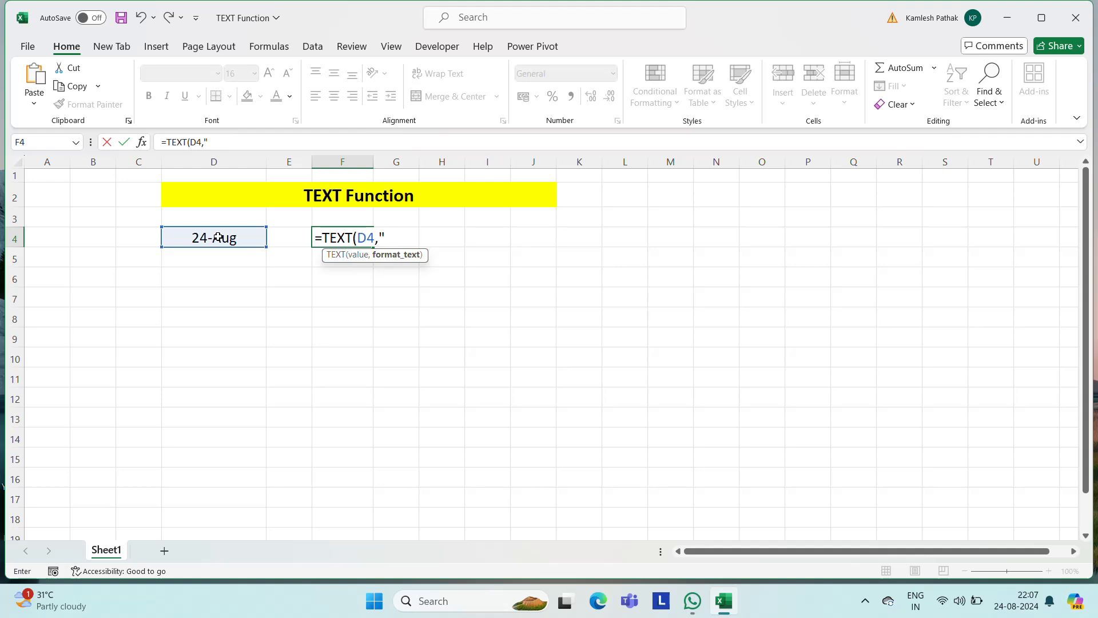
{"action": "type", "text": "\"mm\""}
{"action": "key", "text": "Return"}
{"action": "key", "text": "Up"}
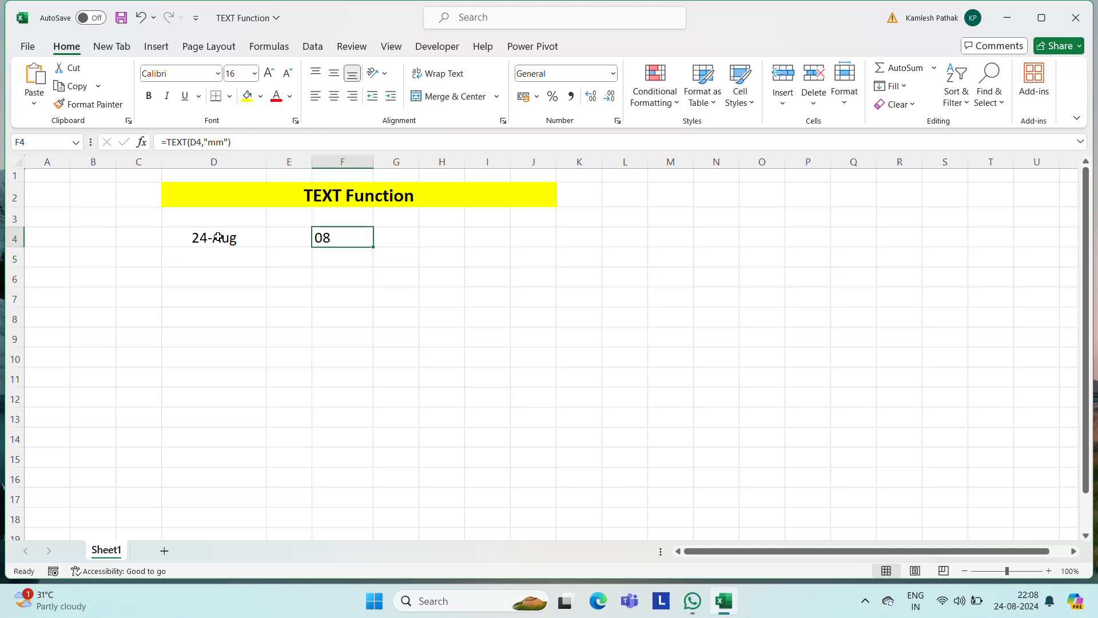
Shorten the format code in the F4 TEXT formula to "m" for the month number without a leading zero.
{"action": "key", "text": "F2"}
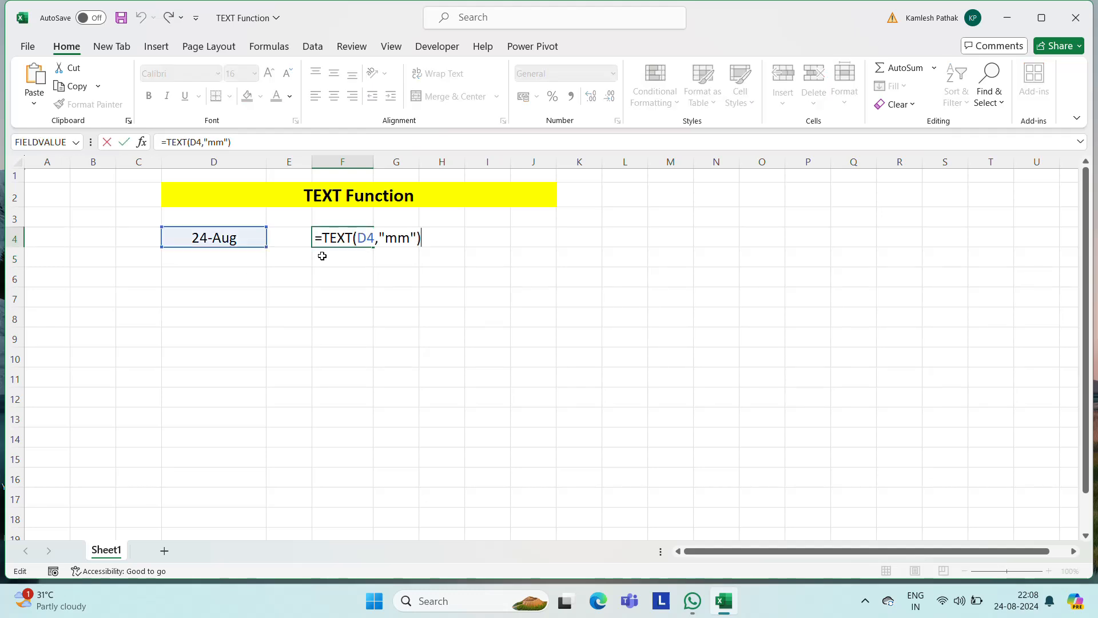
{"action": "key", "text": "Left"}
{"action": "key", "text": "Left"}
{"action": "key", "text": "Left"}
{"action": "key", "text": "Left"}
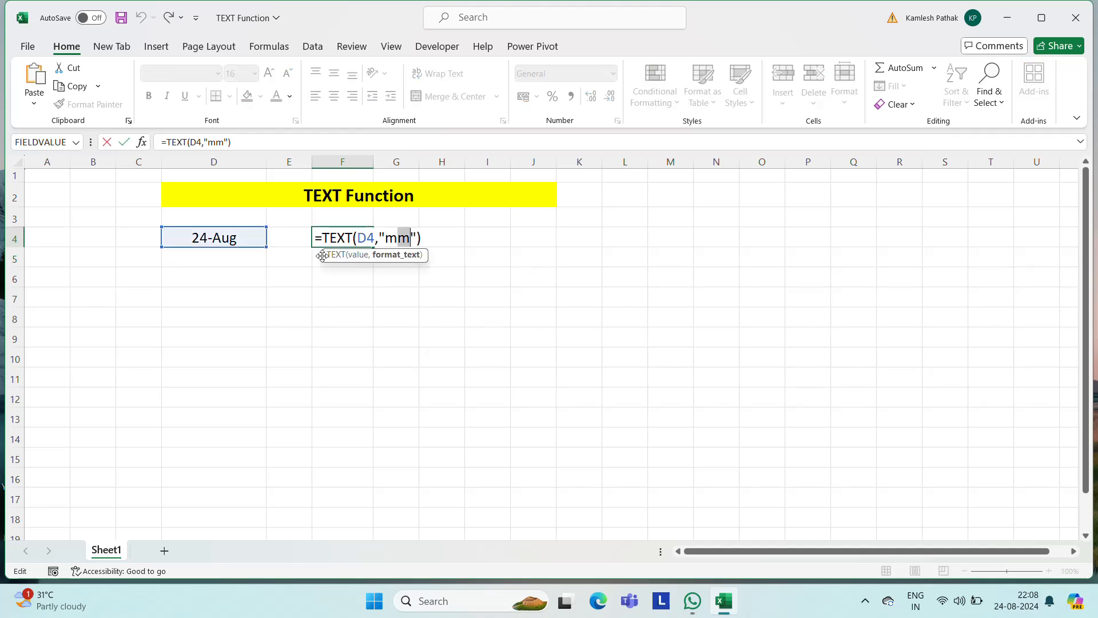
{"action": "key", "text": "Delete"}
{"action": "key", "text": "Return"}
{"action": "key", "text": "Up"}
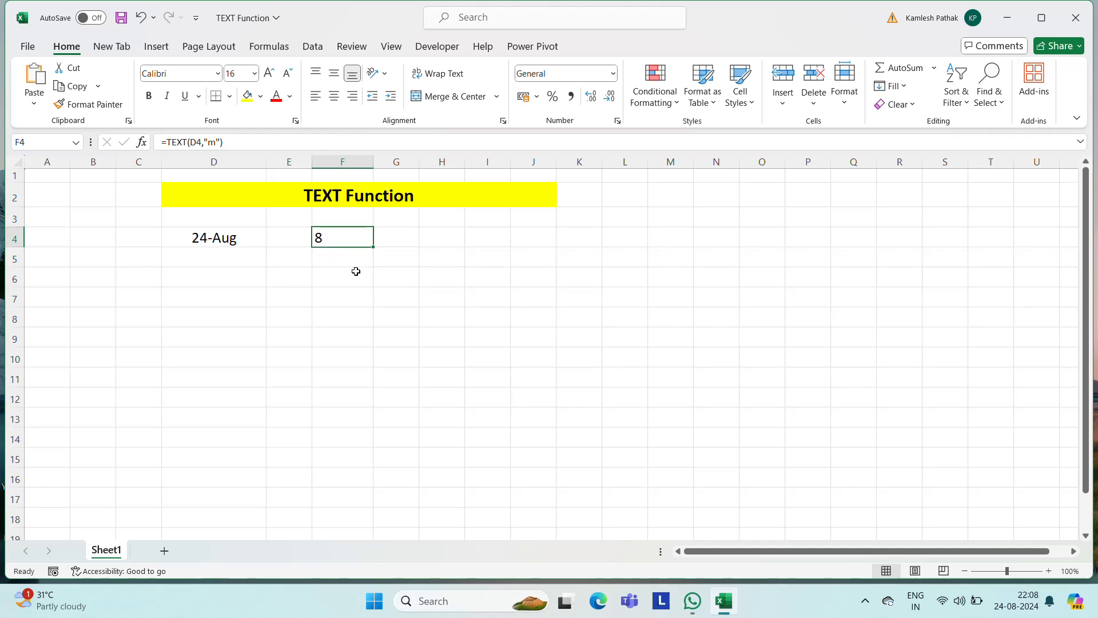
Set the format code in the F4 TEXT formula back to "mm" for the two-digit month number.
{"action": "key", "text": "F2"}
{"action": "key", "text": "Left"}
{"action": "key", "text": "Left"}
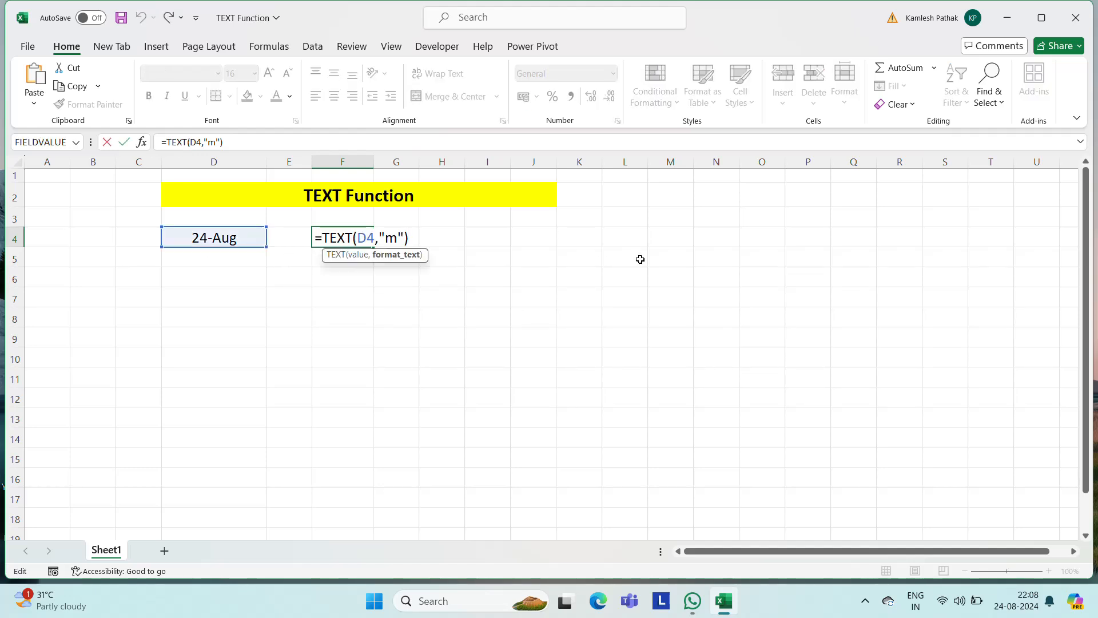
{"action": "type", "text": "m"}
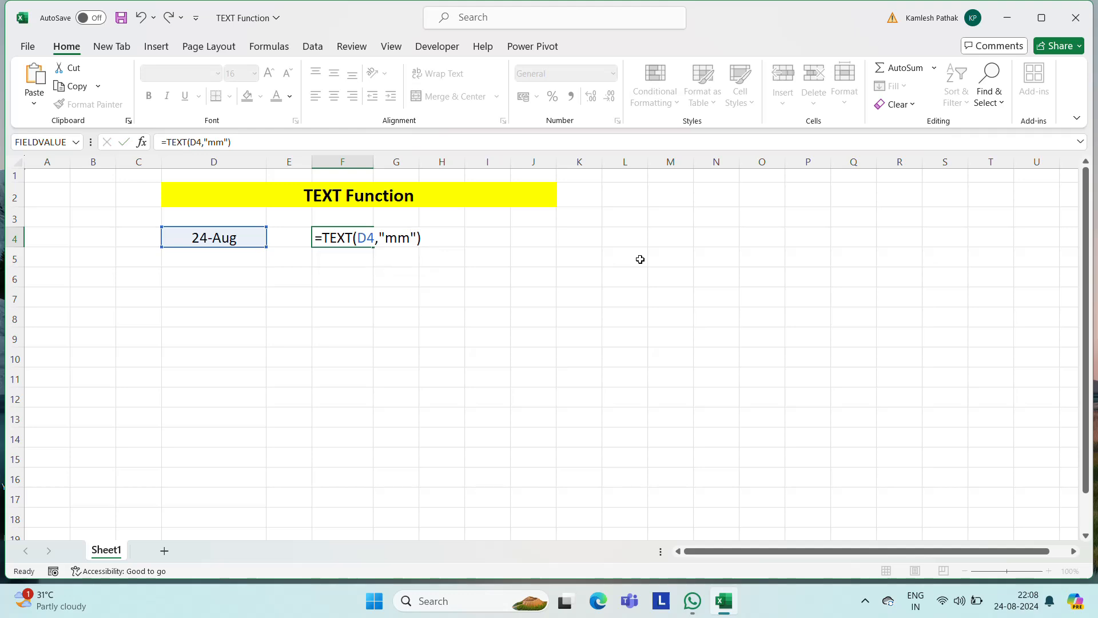
{"action": "key", "text": "ctrl+Return"}
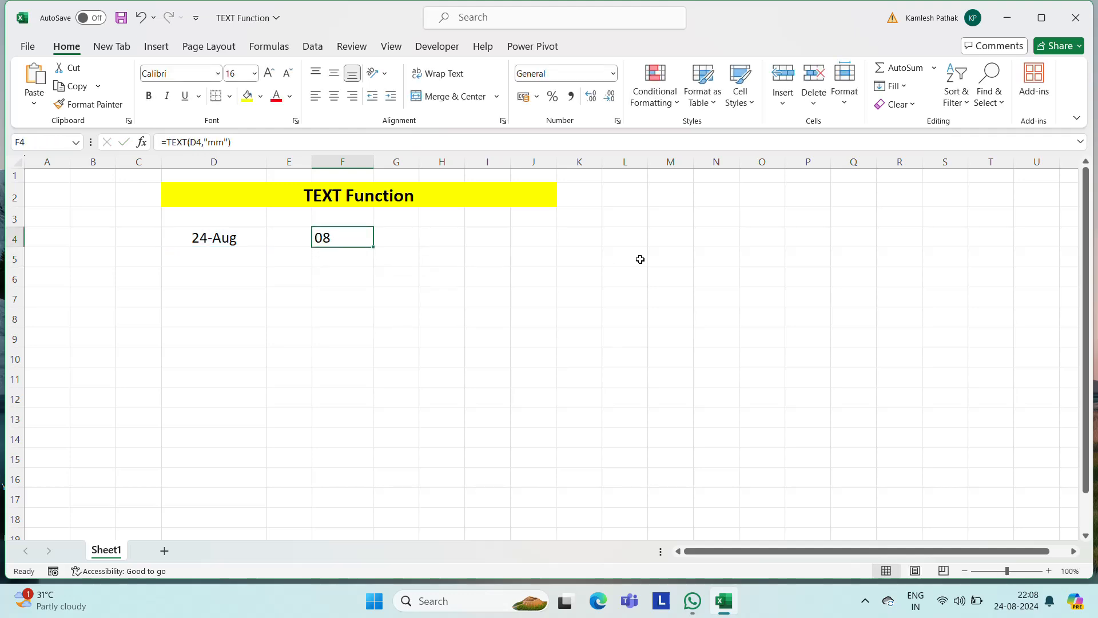
Extend the format code in the F4 TEXT formula to "mmm" for the abbreviated month name.
{"action": "key", "text": "F2"}
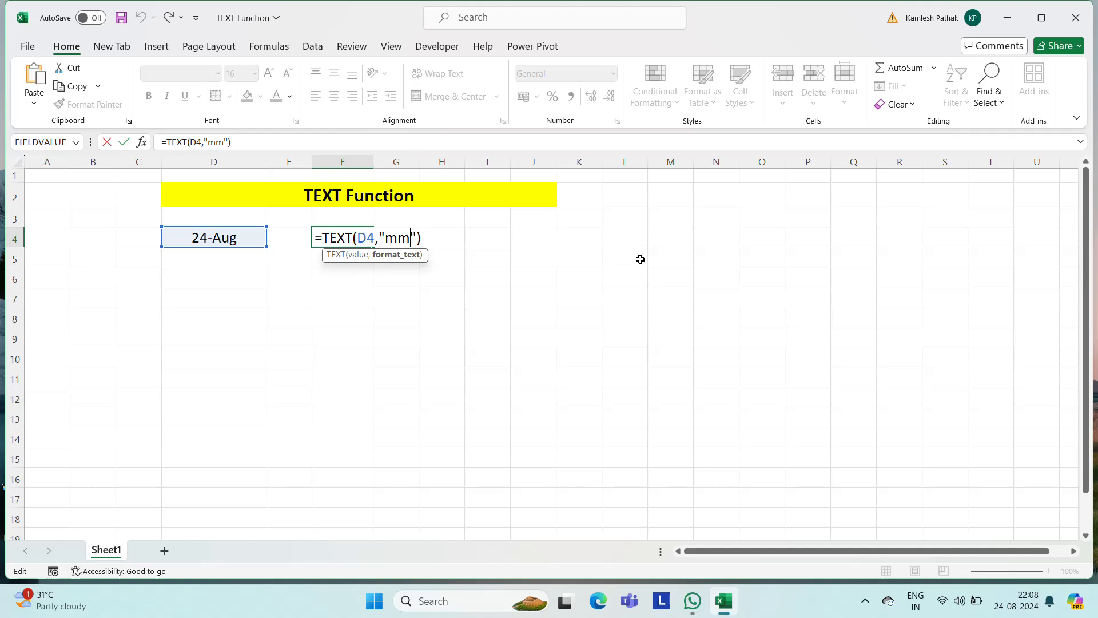
{"action": "type", "text": "m"}
{"action": "key", "text": "Return"}
{"action": "key", "text": "Up"}
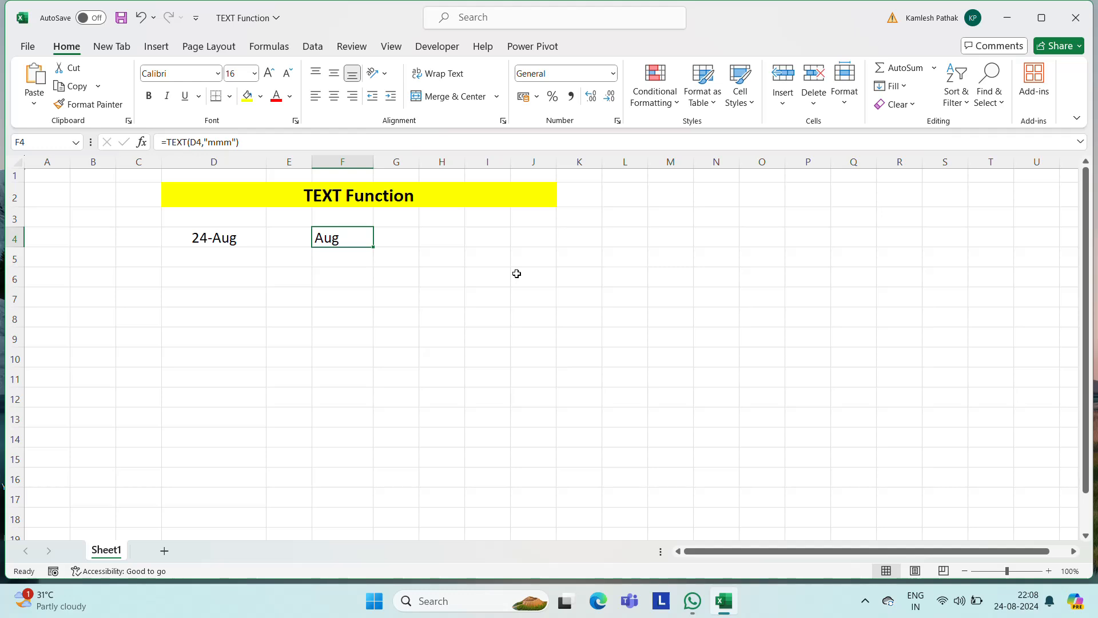
Extend the format code in the F4 TEXT formula to "mmmm" for the full month name.
{"action": "key", "text": "F2"}
{"action": "key", "text": "Left"}
{"action": "key", "text": "Left"}
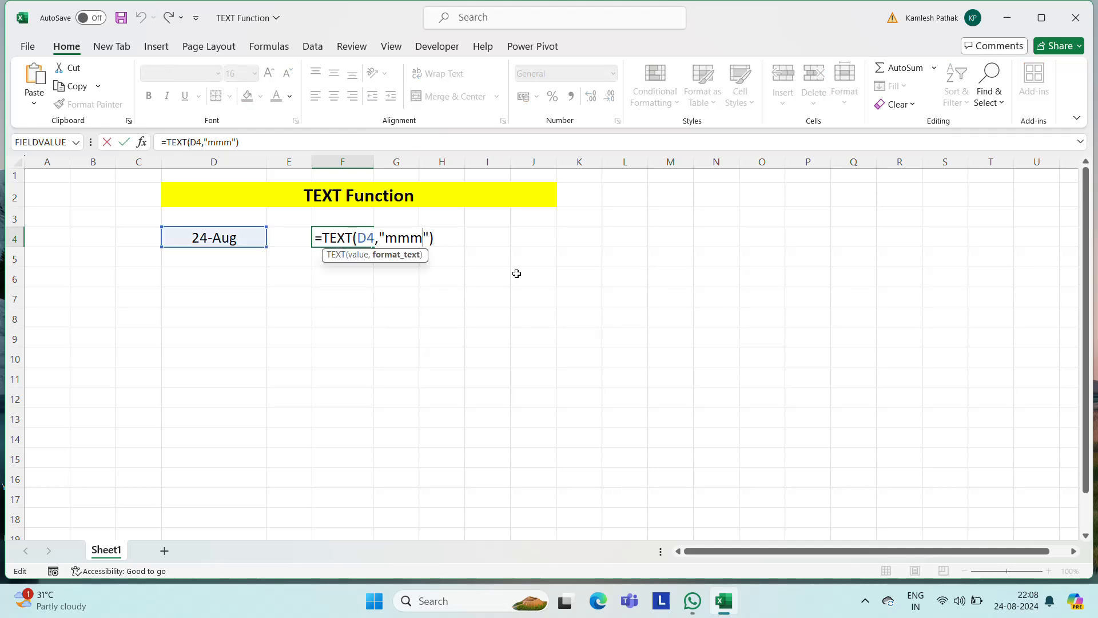
{"action": "type", "text": "m"}
{"action": "key", "text": "Return"}
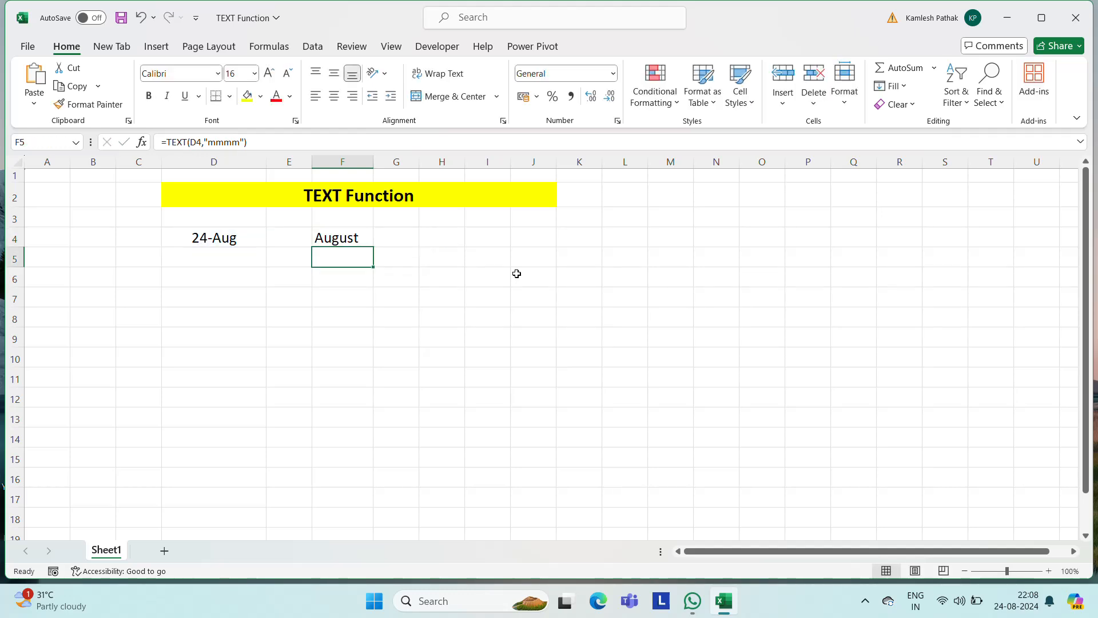
{"action": "key", "text": "Up"}
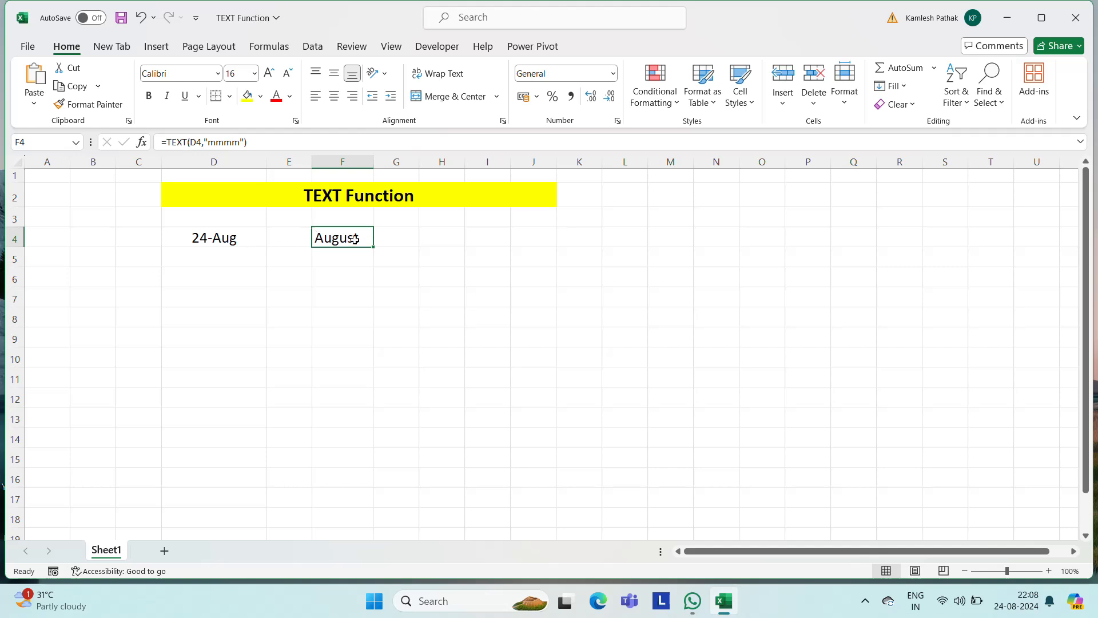
Examine the month format code inside the F4 TEXT formula and leave the formula as it is.
{"action": "key", "text": "F2"}
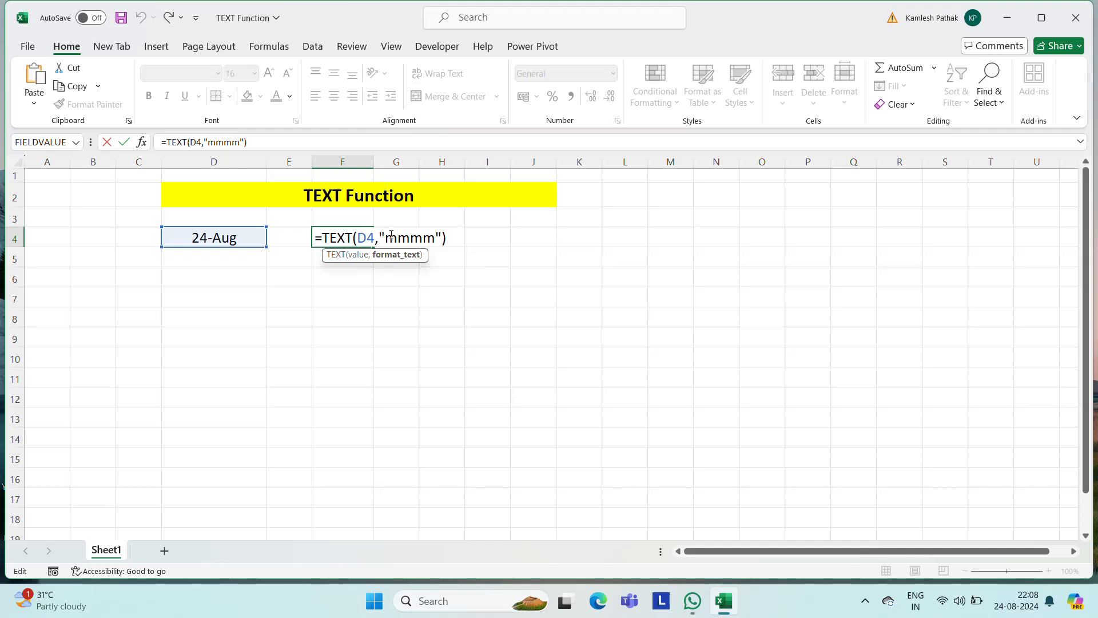
{"action": "key", "text": "Right"}
{"action": "key", "text": "Right"}
{"action": "key", "text": "Right"}
{"action": "key", "text": "Right"}
{"action": "double_click", "coordinate": [391, 234]}
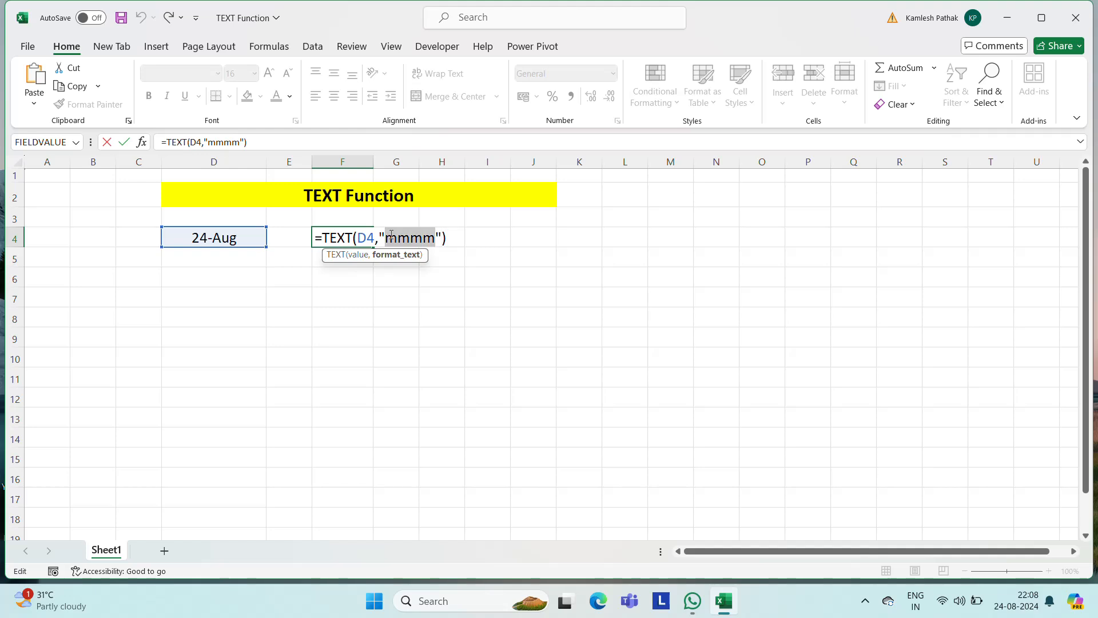
{"action": "key", "text": "Right"}
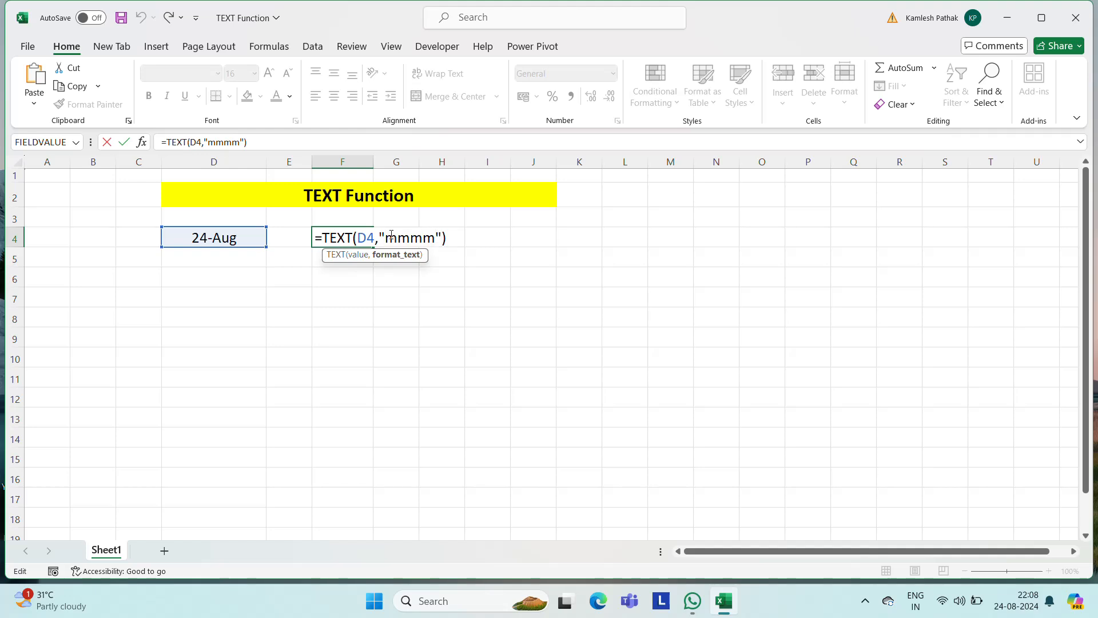
{"action": "type", "text": "``"}
{"action": "key", "text": "BackSpace"}
{"action": "key", "text": "BackSpace"}
{"action": "key", "text": "ctrl+Return"}
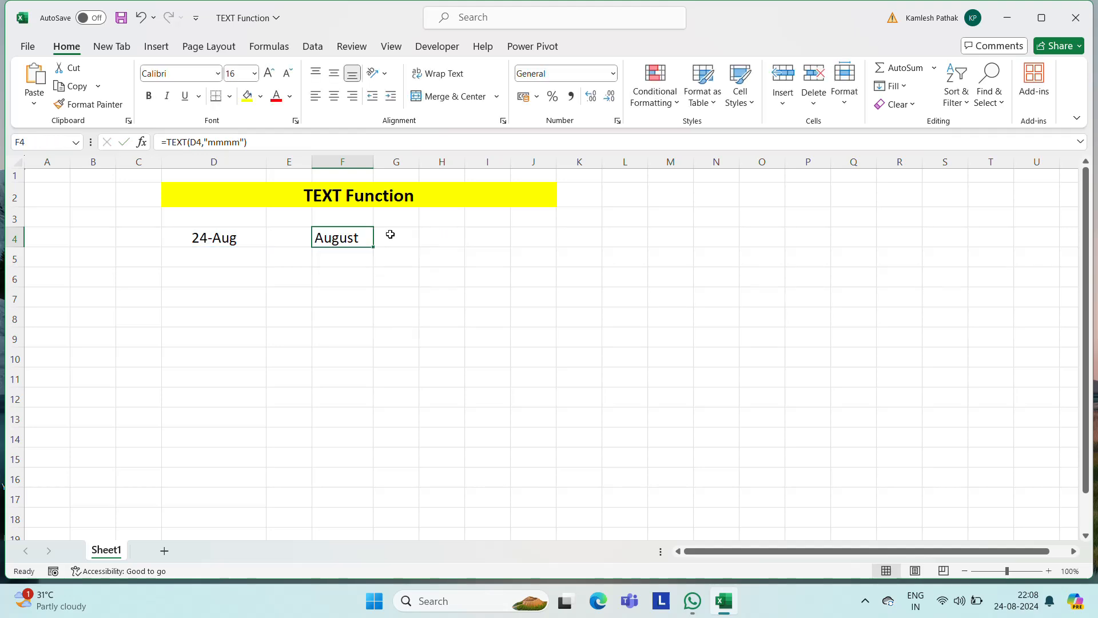
Replace the month formula in F4 with =TEXT(D4,"y") to extract the year from the date.
{"action": "key", "text": "Delete"}
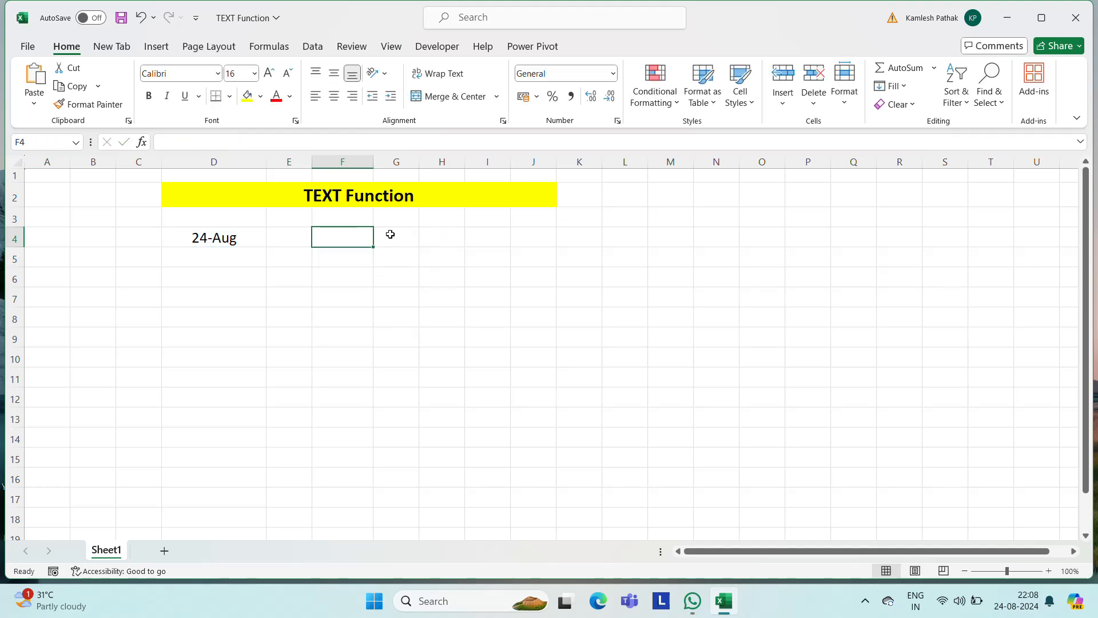
{"action": "type", "text": "=text"}
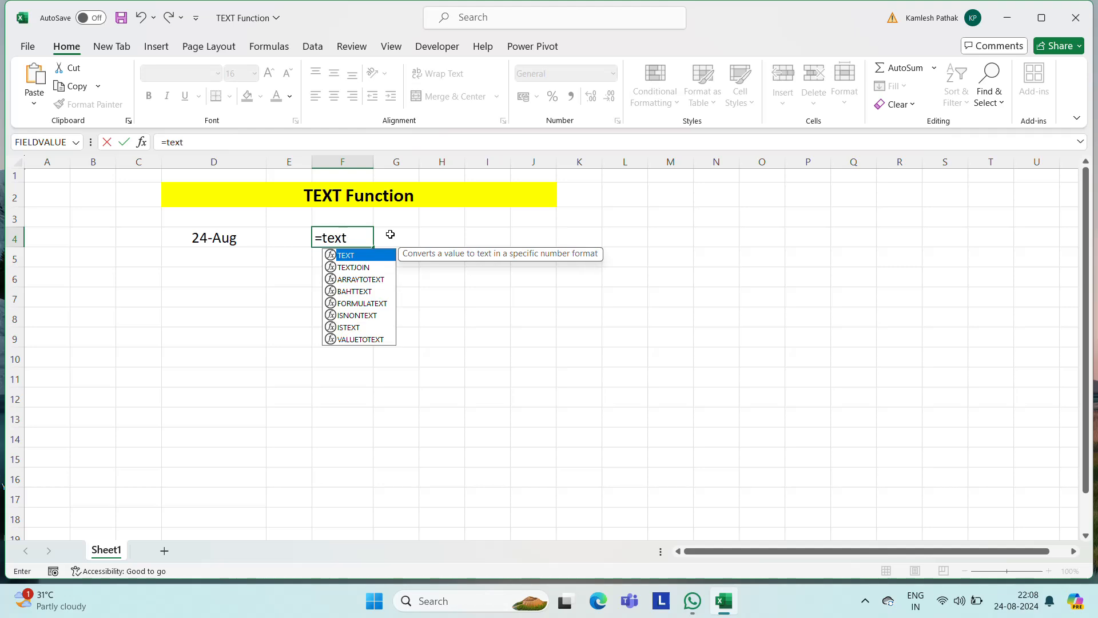
{"action": "key", "text": "Tab"}
{"action": "key", "text": "Left"}
{"action": "key", "text": "Left"}
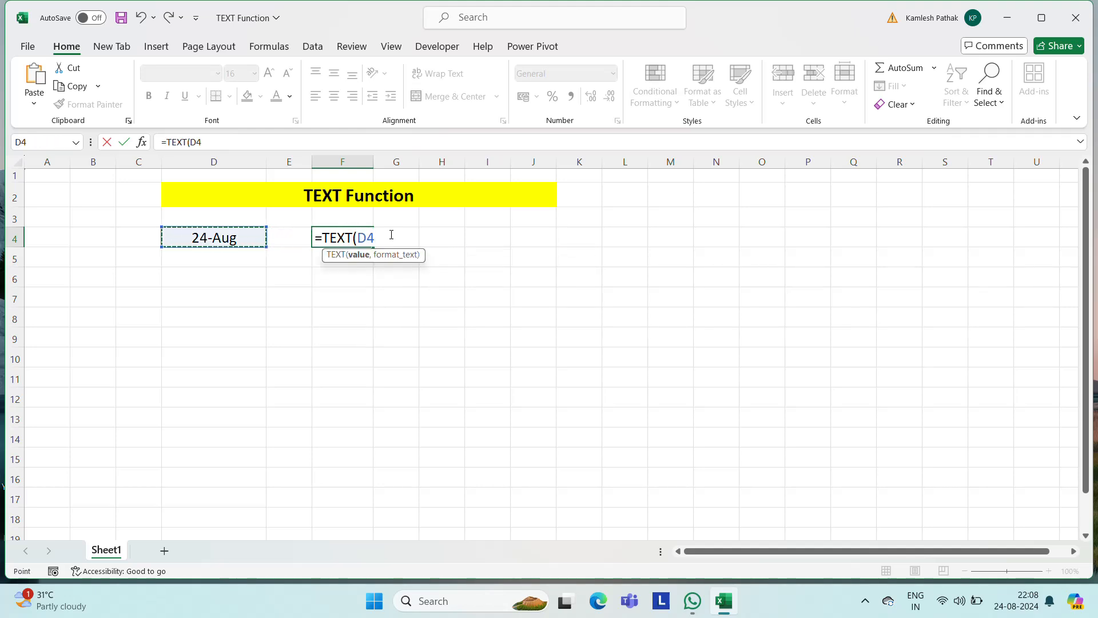
{"action": "type", "text": ","}
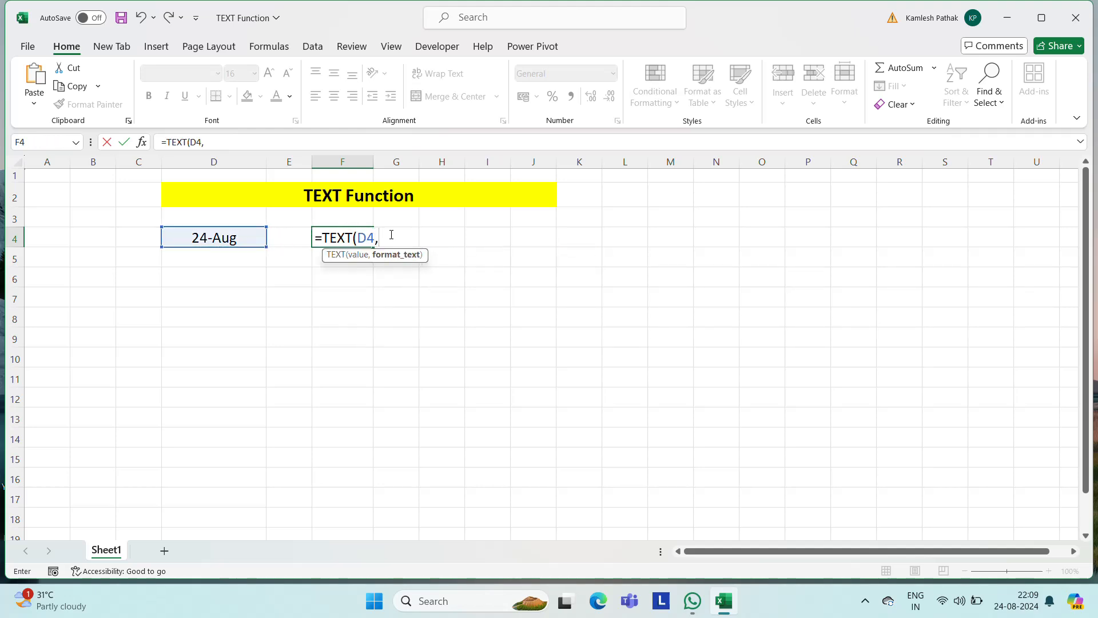
{"action": "type", "text": "\"y\")"}
{"action": "key", "text": "ctrl+Return"}
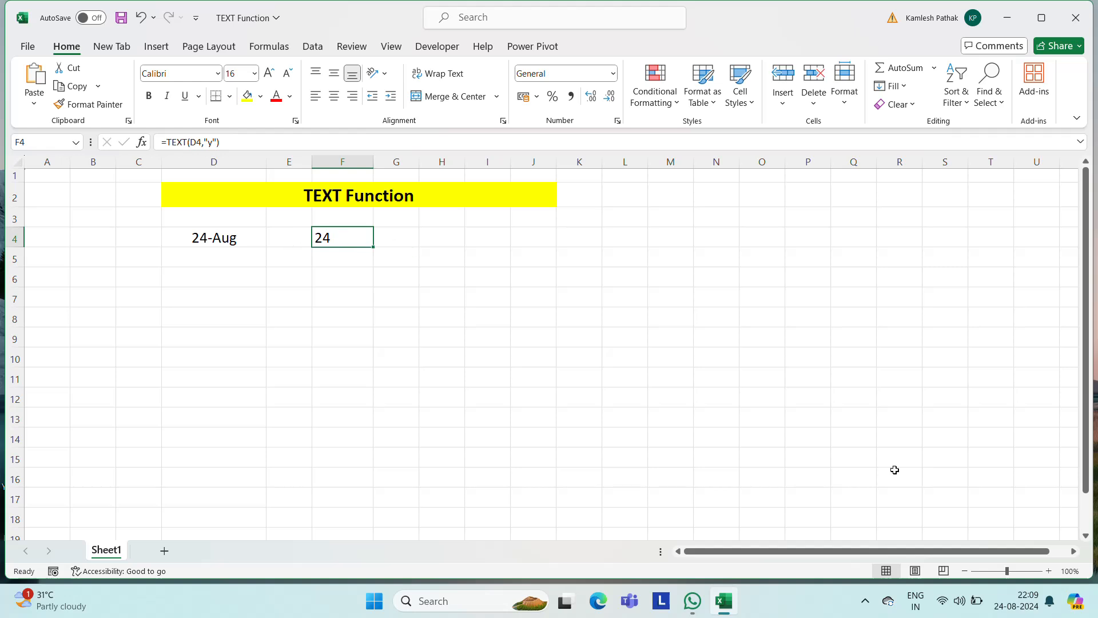
Extend the format code in the F4 TEXT formula to "yy" for the two-digit year.
{"action": "mouse_move", "coordinate": [1023, 612]}
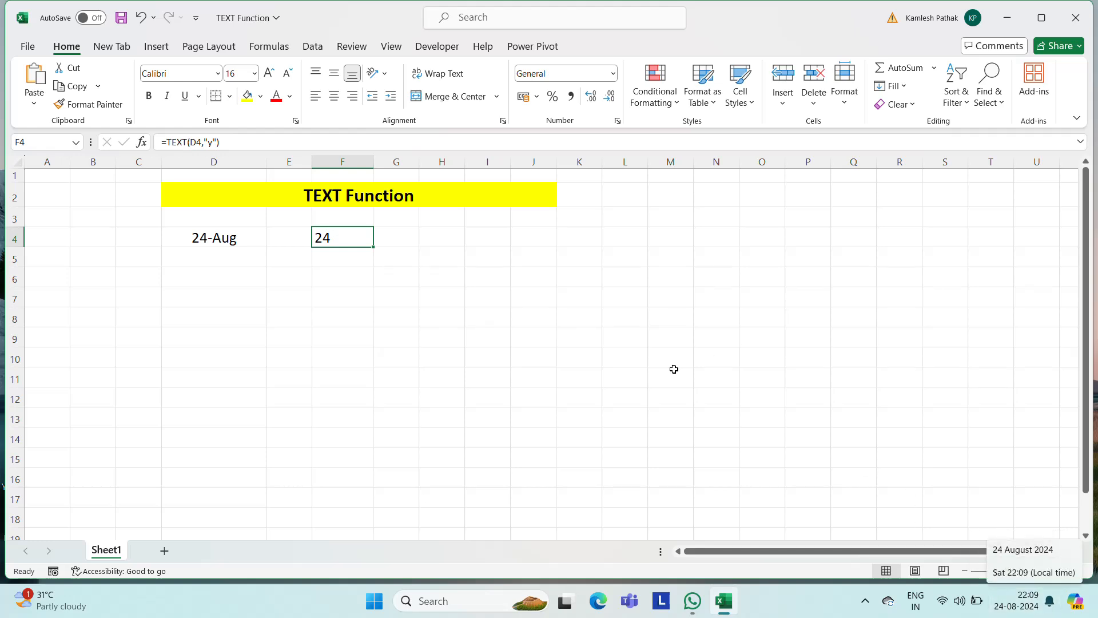
{"action": "key", "text": "F2"}
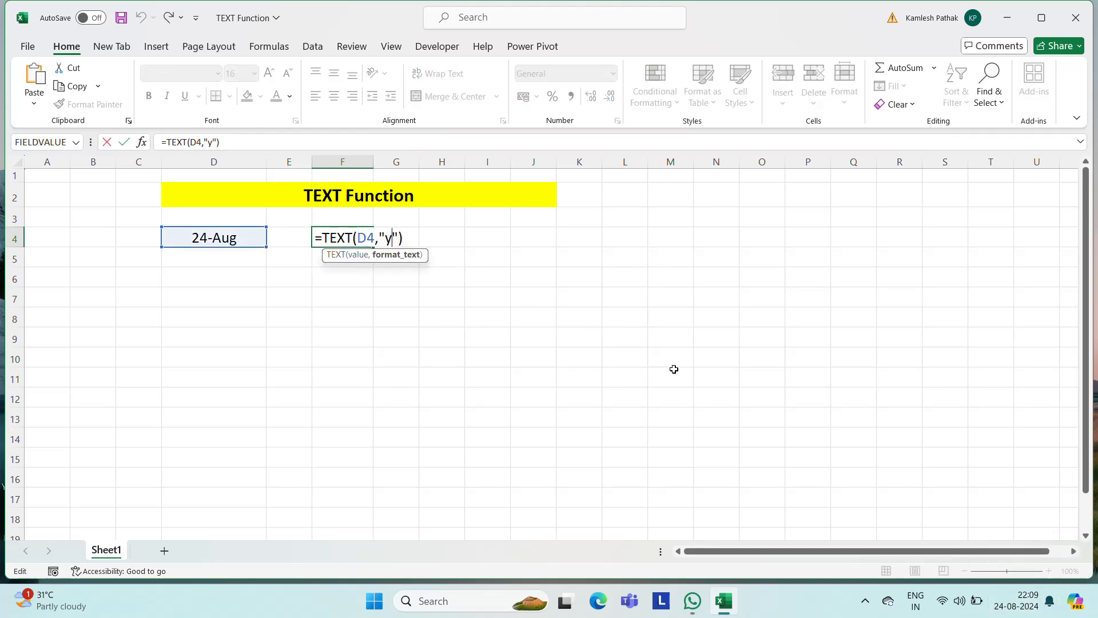
{"action": "type", "text": "y"}
{"action": "key", "text": "Return"}
{"action": "key", "text": "Up"}
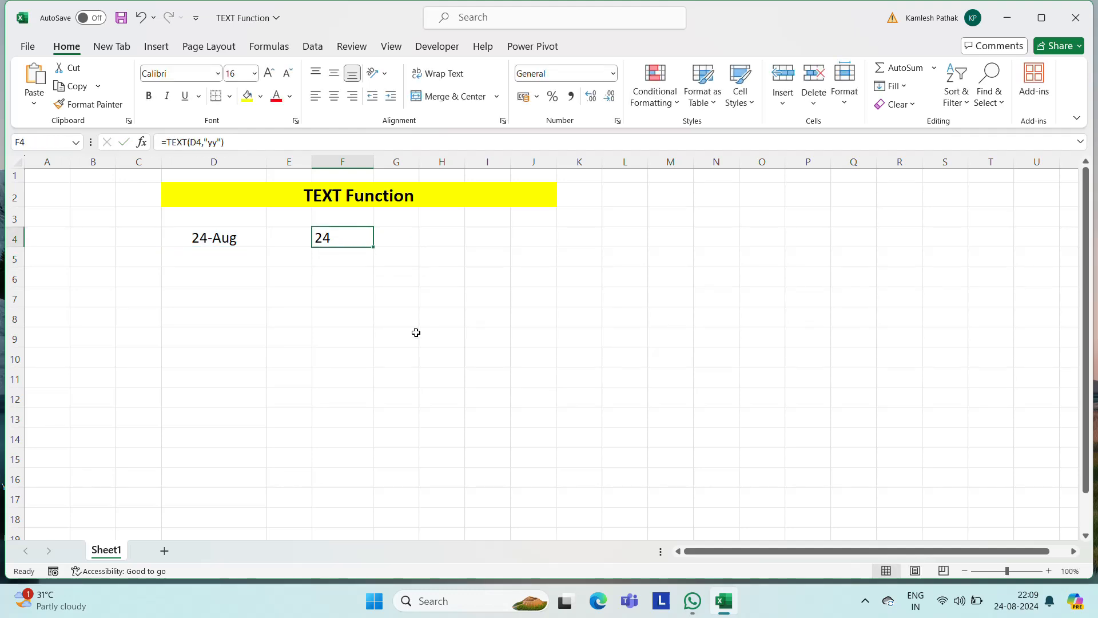
Extend the year format code in the F4 TEXT formula to "yyy".
{"action": "key", "text": "F2"}
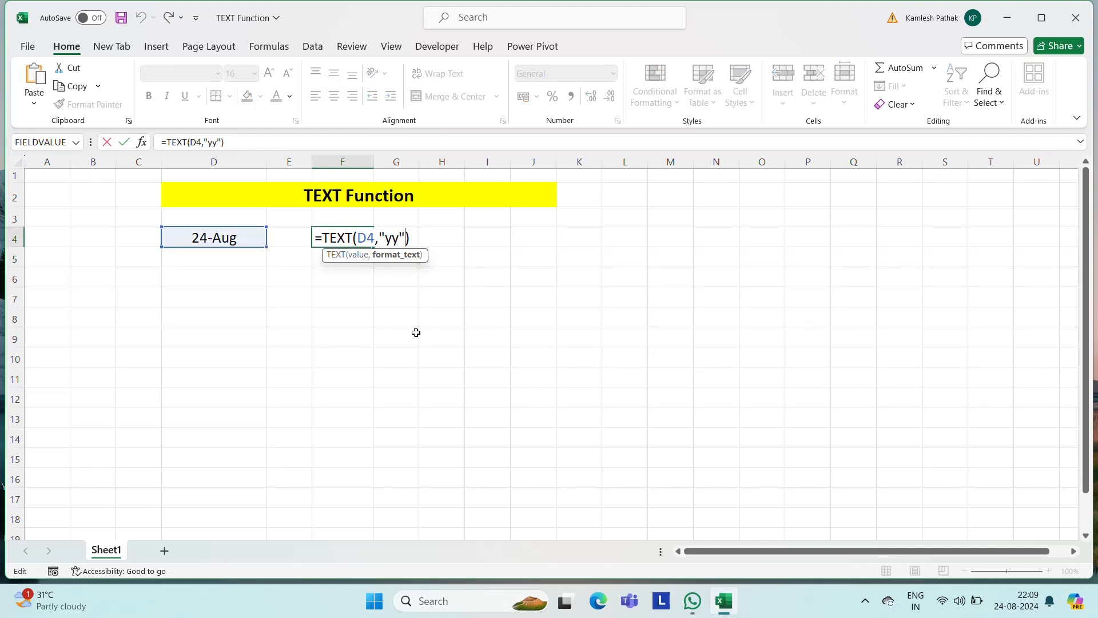
{"action": "type", "text": "y"}
{"action": "key", "text": "BackSpace"}
{"action": "key", "text": "BackSpace"}
{"action": "type", "text": "y\""}
{"action": "key", "text": "Return"}
{"action": "key", "text": "Up"}
Extend the format code in the F4 TEXT formula to "yyyy" for the four-digit year.
{"action": "key", "text": "F2"}
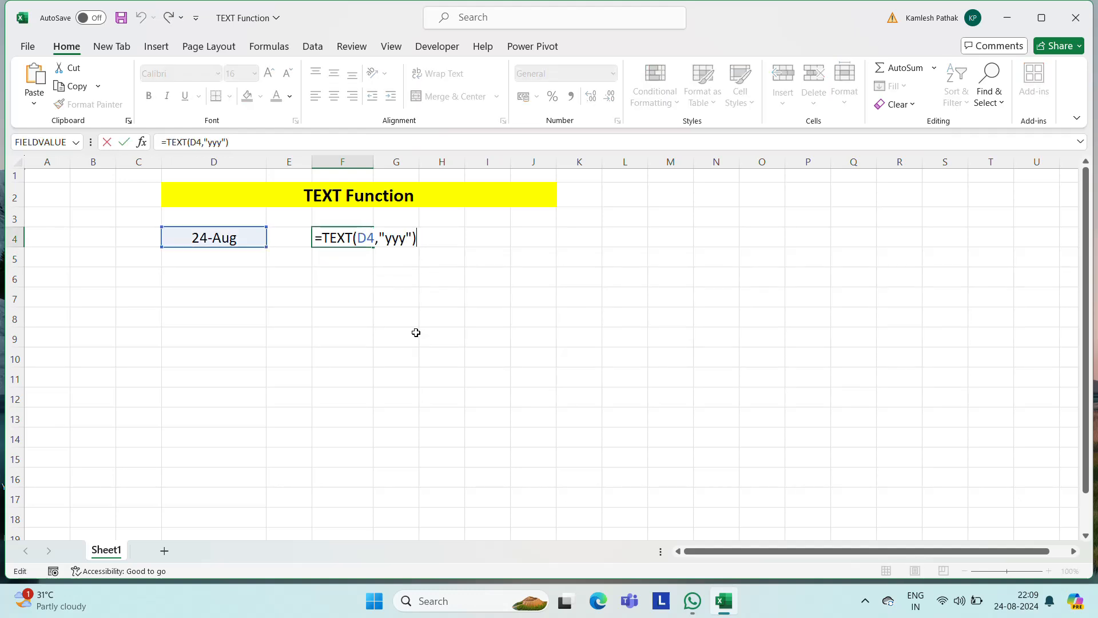
{"action": "key", "text": "Left"}
{"action": "key", "text": "Left"}
{"action": "type", "text": "y"}
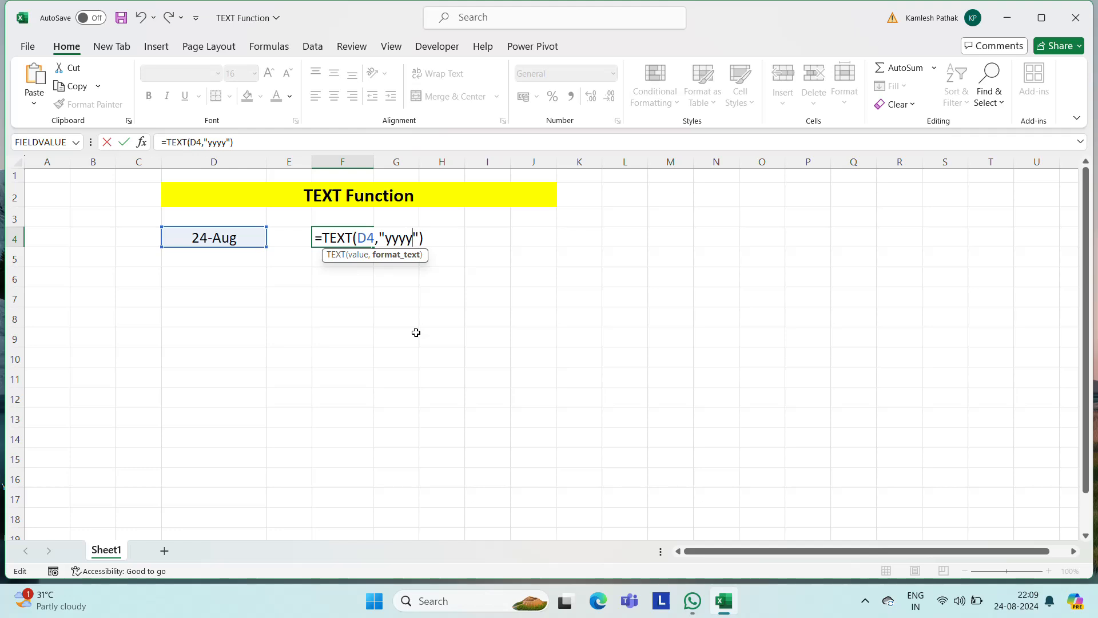
{"action": "key", "text": "Return"}
{"action": "key", "text": "Up"}
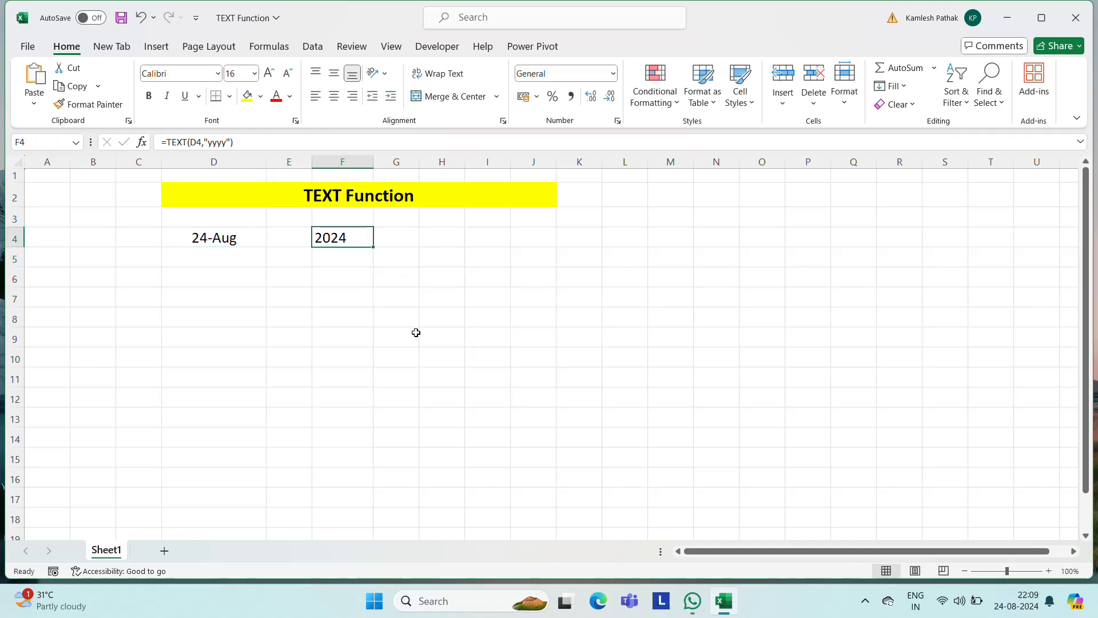
{"action": "key", "text": "Right"}
{"action": "key", "text": "Left"}
{"action": "key", "text": "Left"}
{"action": "key", "text": "Left"}
{"action": "key", "text": "Right"}
{"action": "key", "text": "Right"}
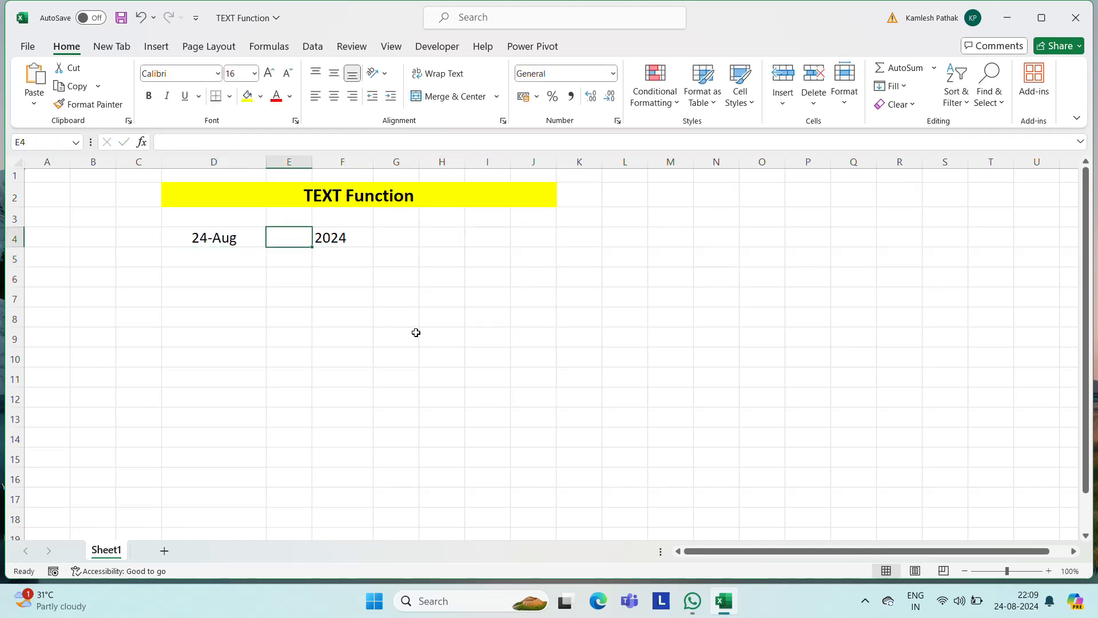
{"action": "key", "text": "Left"}
{"action": "key", "text": "Left"}
{"action": "key", "text": "Right"}
{"action": "key", "text": "Right"}
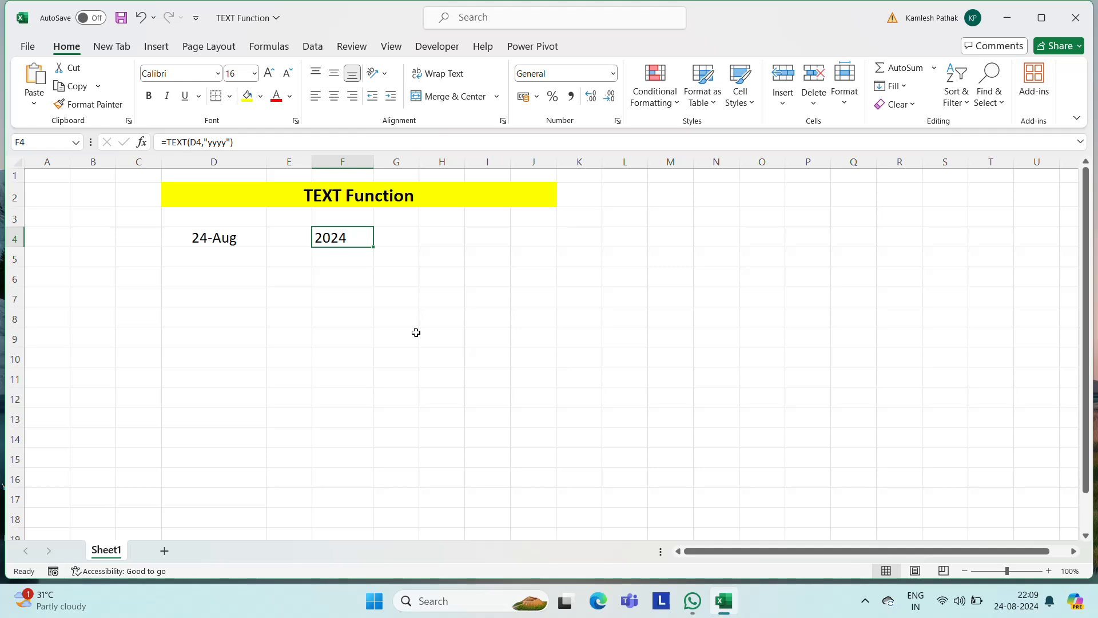
Clear the year formula from F4 and select the date in D4.
{"action": "key", "text": "Delete"}
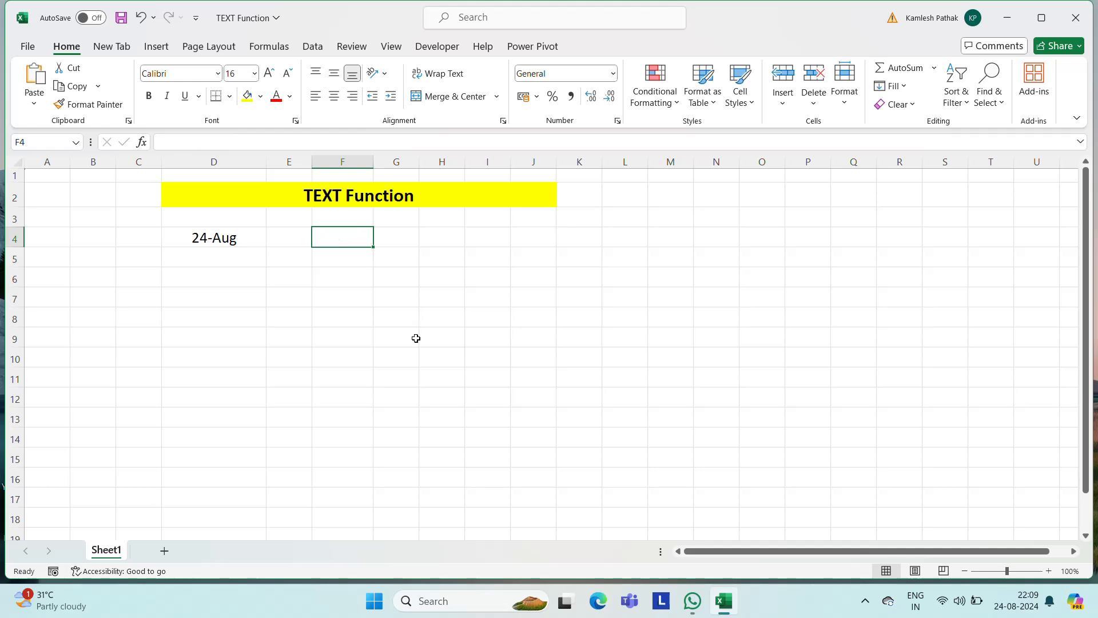
{"action": "key", "text": "Left"}
{"action": "key", "text": "Left"}
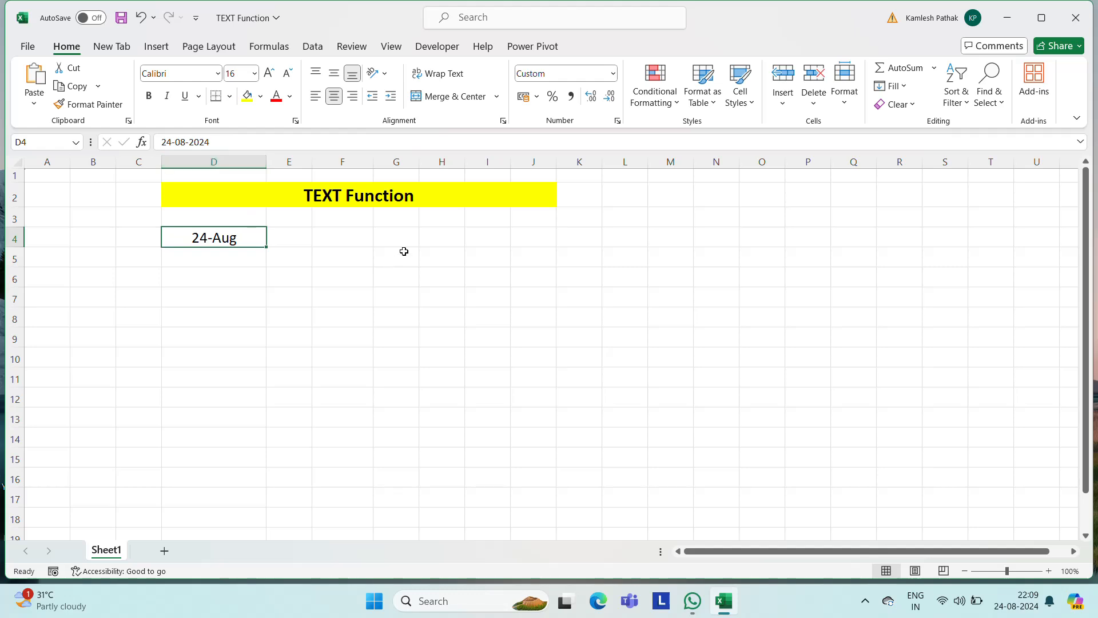
{"action": "left_click", "coordinate": [443, 240]}
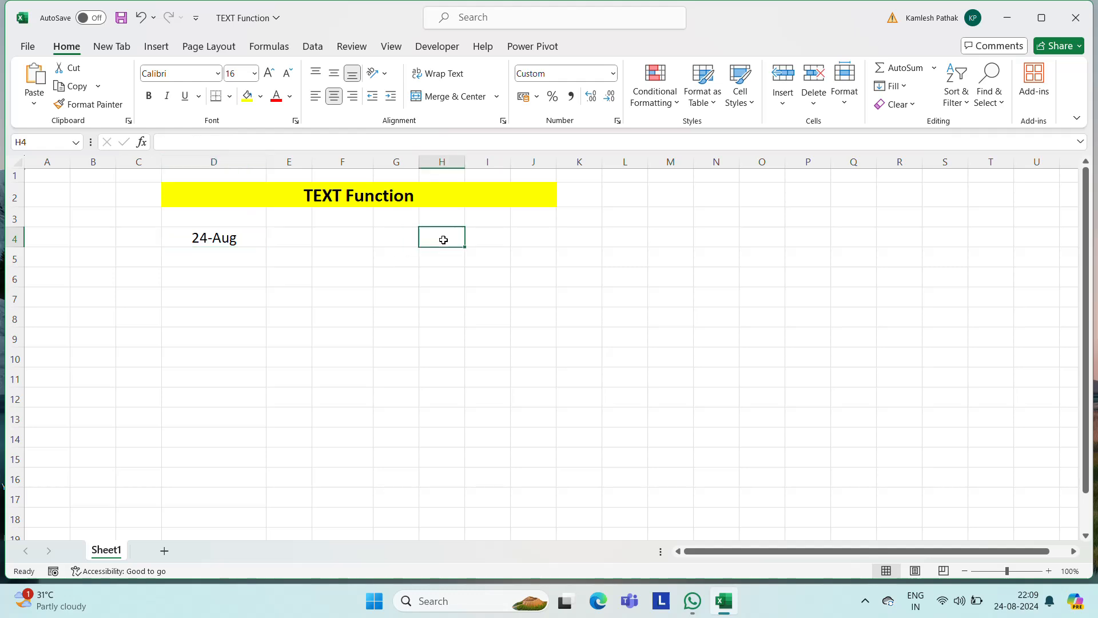
{"action": "left_click", "coordinate": [377, 239]}
{"action": "type", "text": "="}
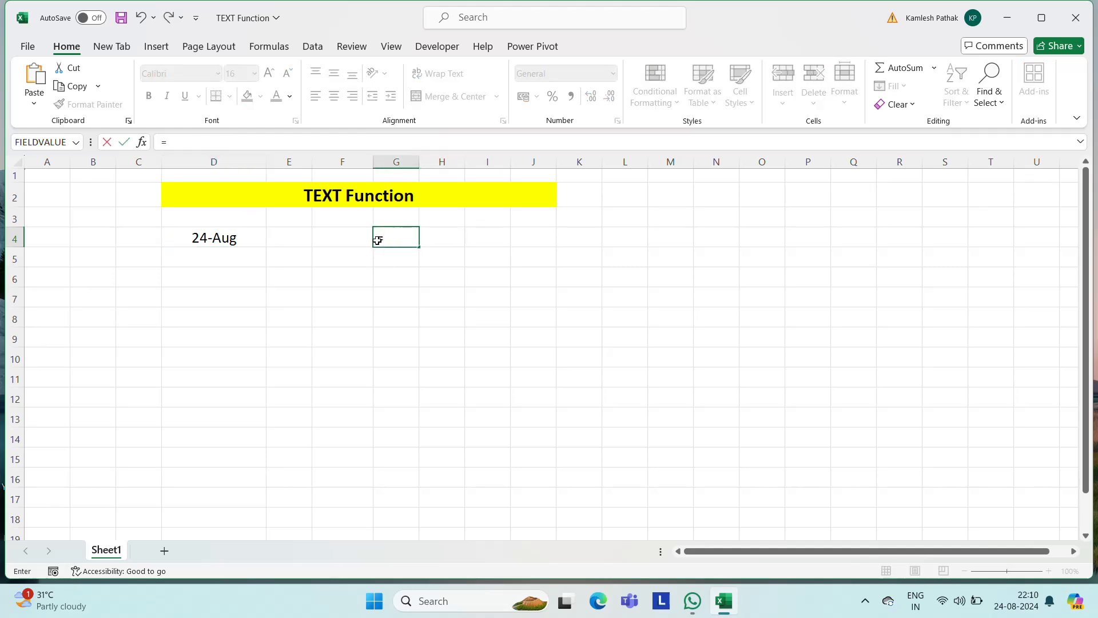
{"action": "type", "text": "tex"}
{"action": "key", "text": "Tab"}
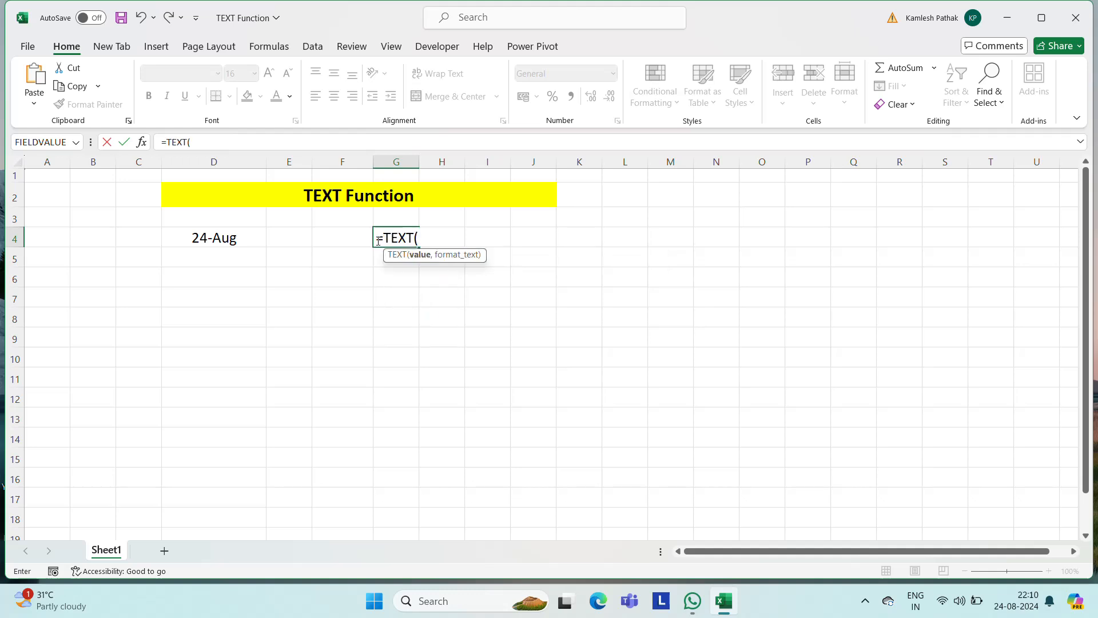
{"action": "key", "text": "Left"}
{"action": "key", "text": "Left"}
{"action": "key", "text": "Left"}
{"action": "type", "text": ","}
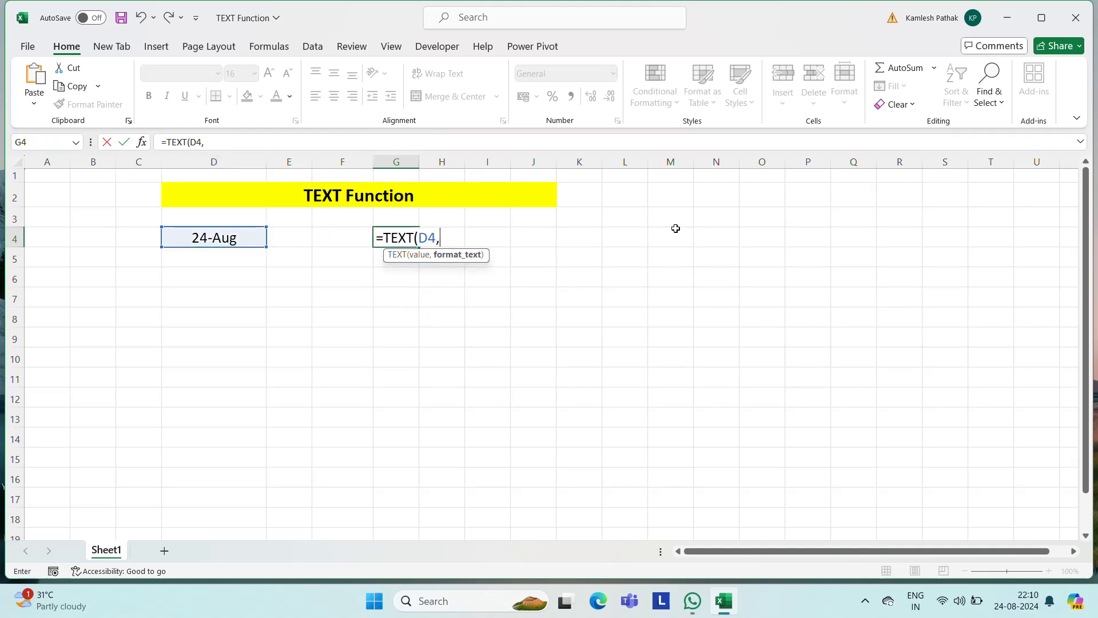
{"action": "key", "text": "Escape"}
Enter the full date 24-08-2024 in cell J4 as a reference for the date format.
{"action": "left_click", "coordinate": [514, 233]}
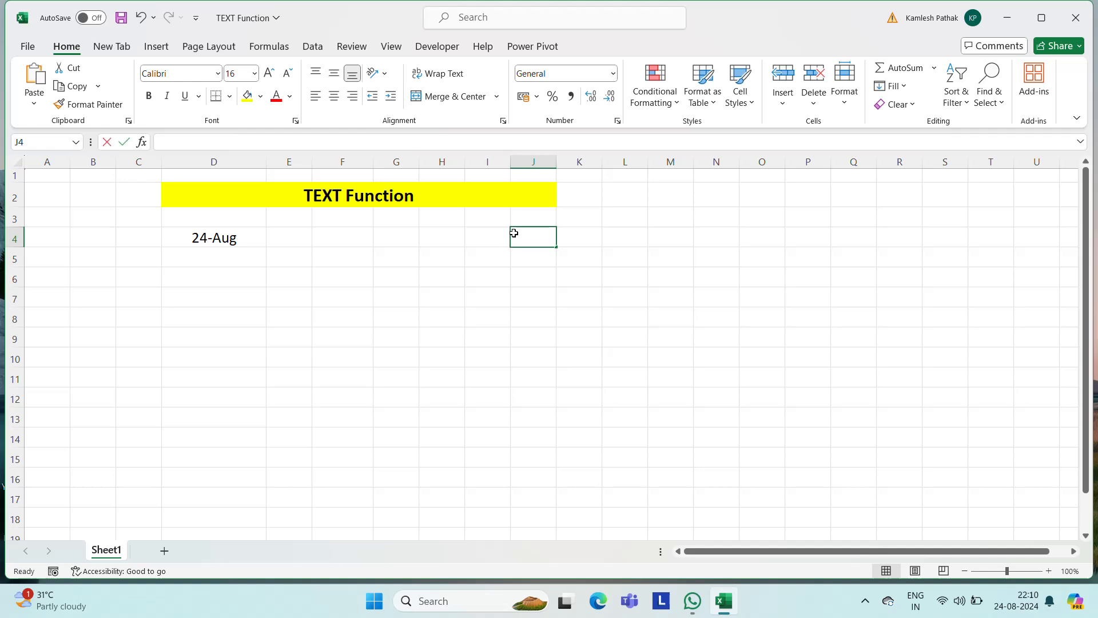
{"action": "type", "text": "24-08"}
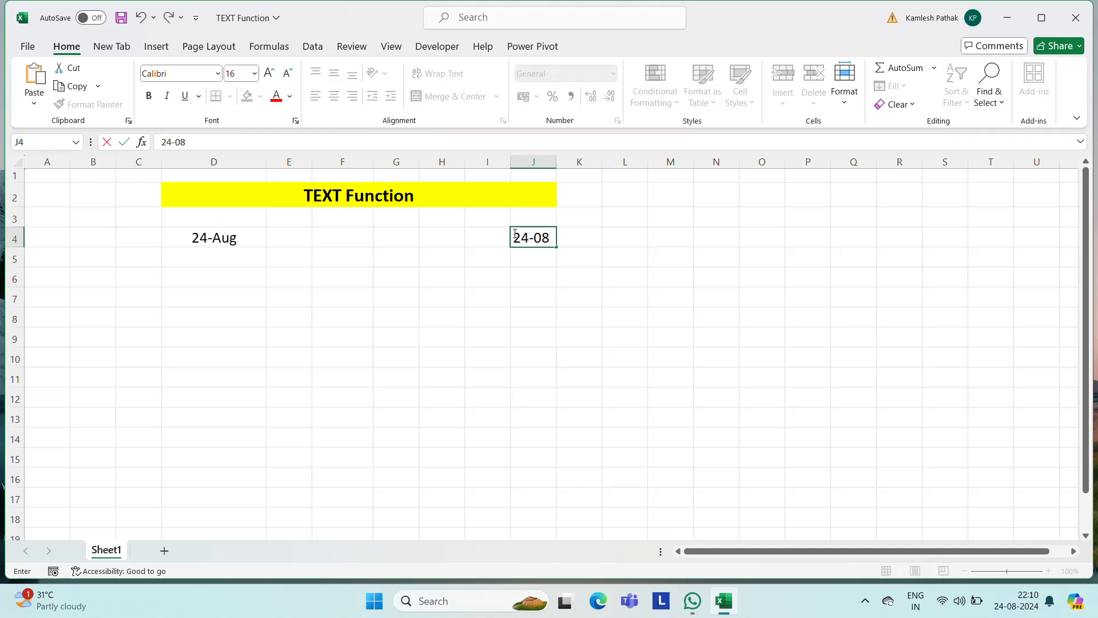
{"action": "type", "text": "-2024"}
{"action": "key", "text": "Return"}
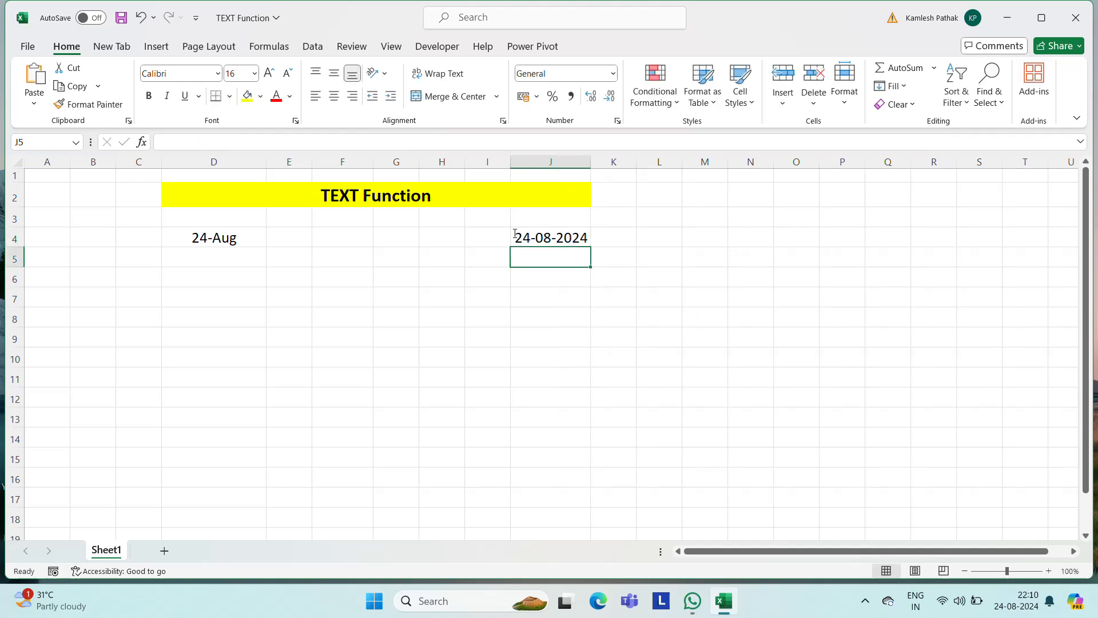
{"action": "left_click", "coordinate": [514, 232]}
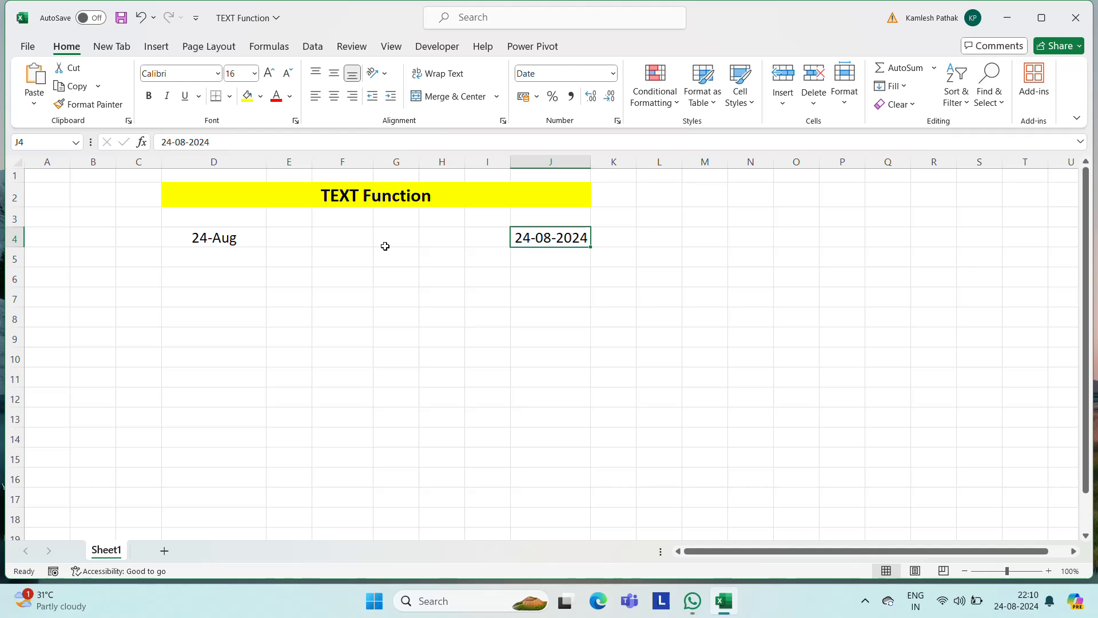
{"action": "left_click", "coordinate": [357, 243]}
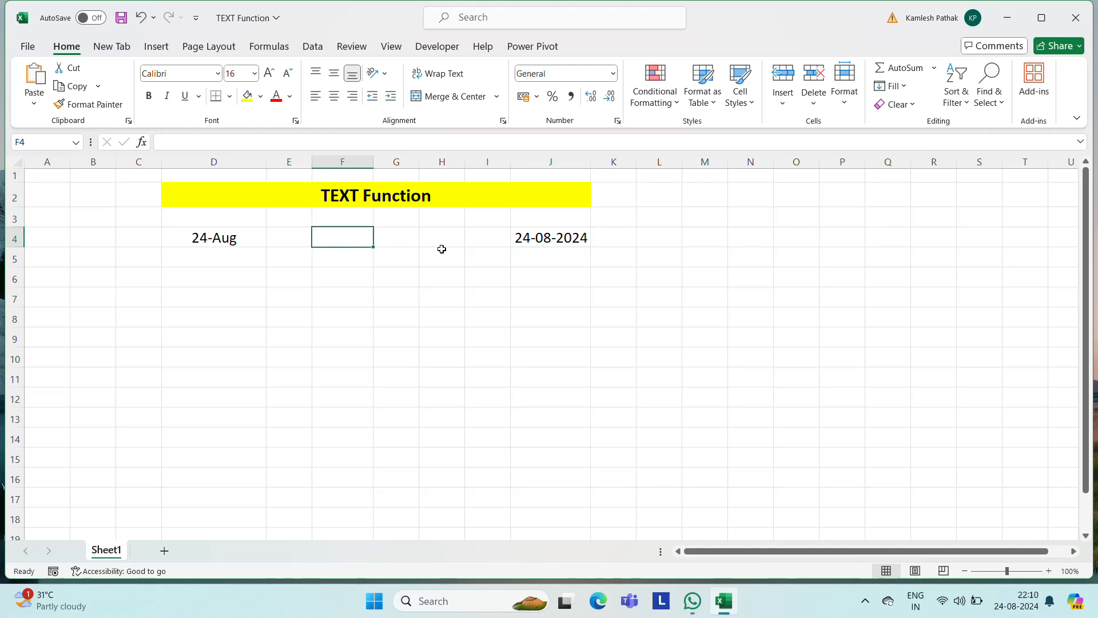
{"action": "left_click", "coordinate": [618, 239]}
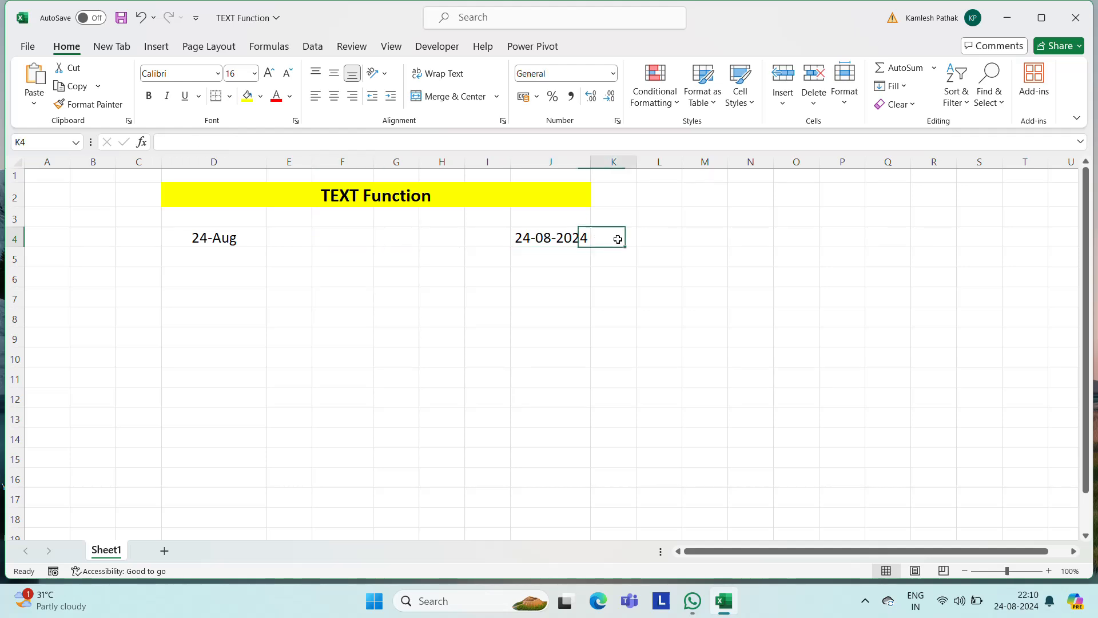
{"action": "key", "text": "alt"}
{"action": "key", "text": "alt"}
{"action": "left_click", "coordinate": [653, 236]}
{"action": "key", "text": "alt"}
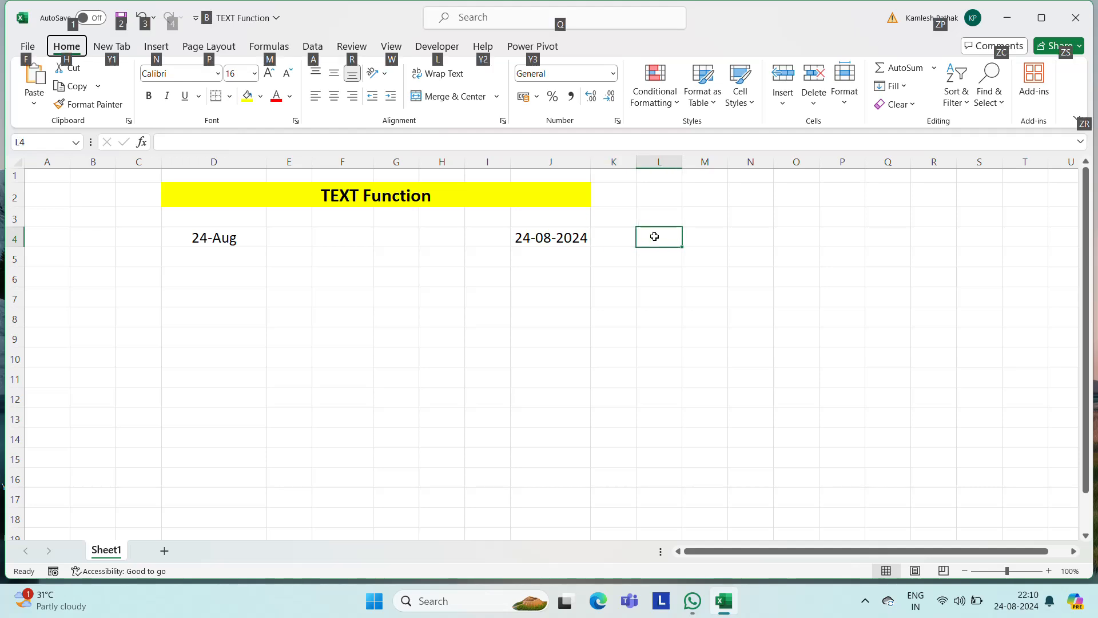
{"action": "key", "text": "Num_Lock"}
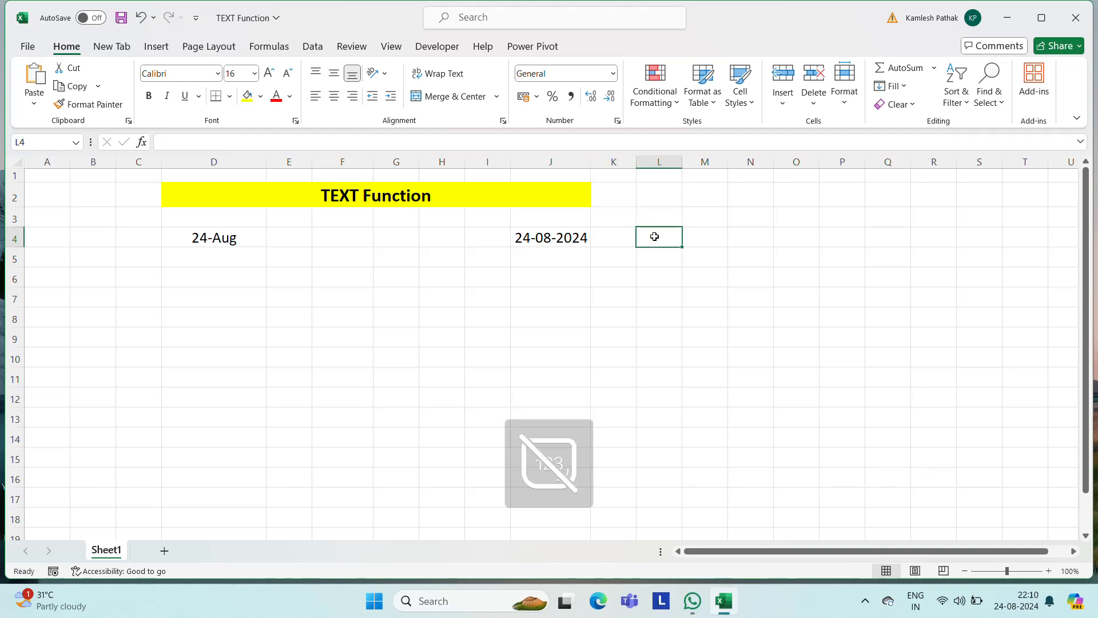
{"action": "key", "text": "alt"}
{"action": "key", "text": "alt"}
Enter =TEXT(D4,"dd/mm/yyyy") in F4 to show the date with slash separators.
{"action": "left_click", "coordinate": [326, 238]}
{"action": "type", "text": "=te"}
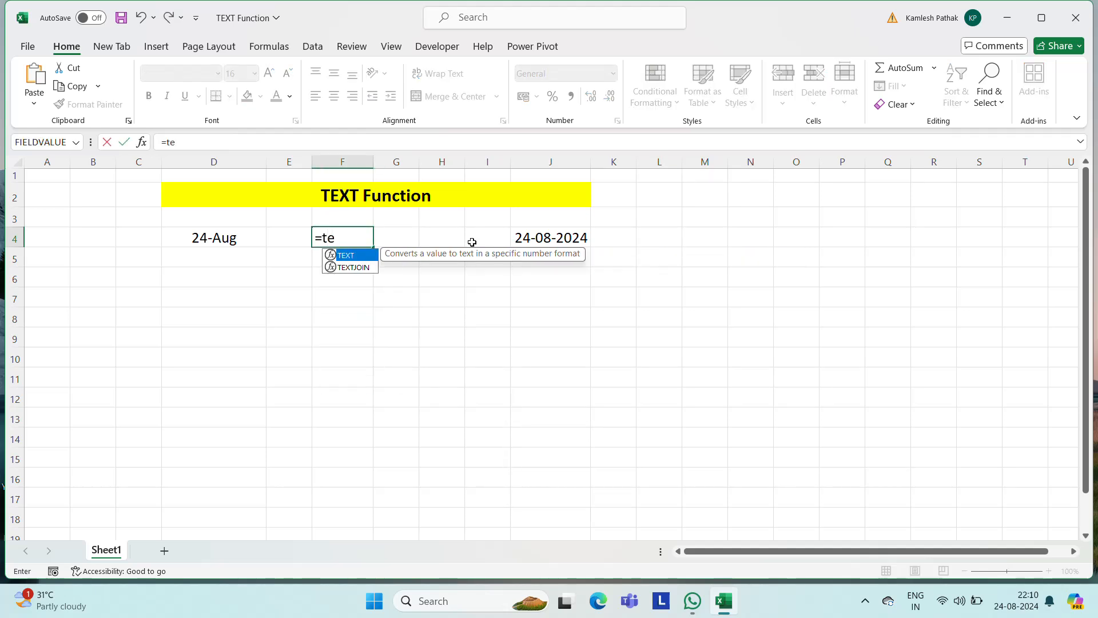
{"action": "key", "text": "Tab"}
{"action": "key", "text": "Left"}
{"action": "key", "text": "Left"}
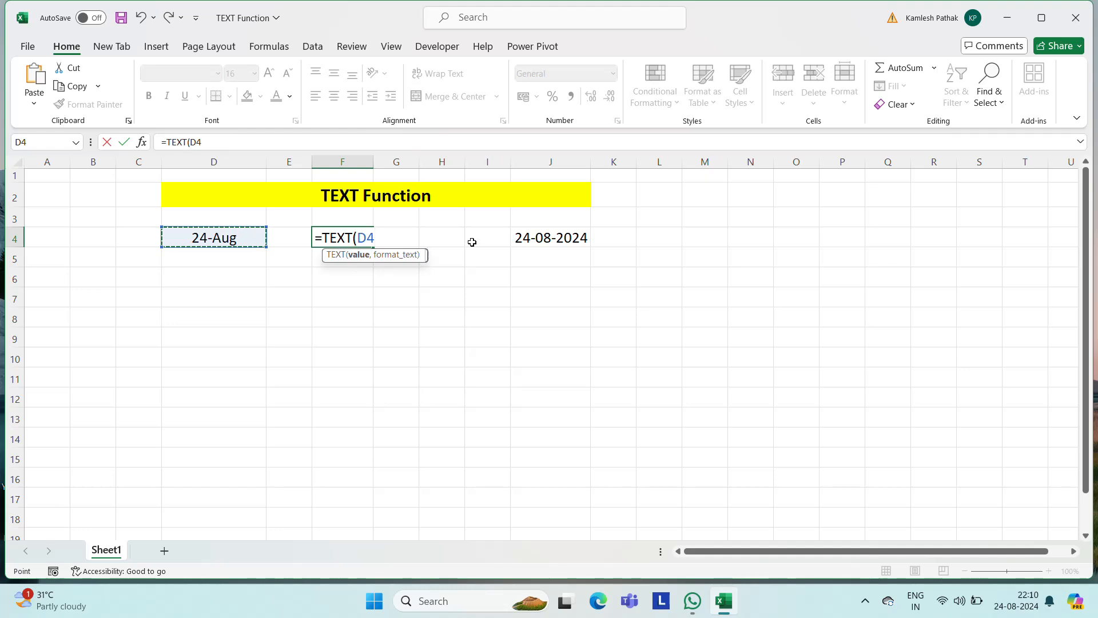
{"action": "type", "text": ","}
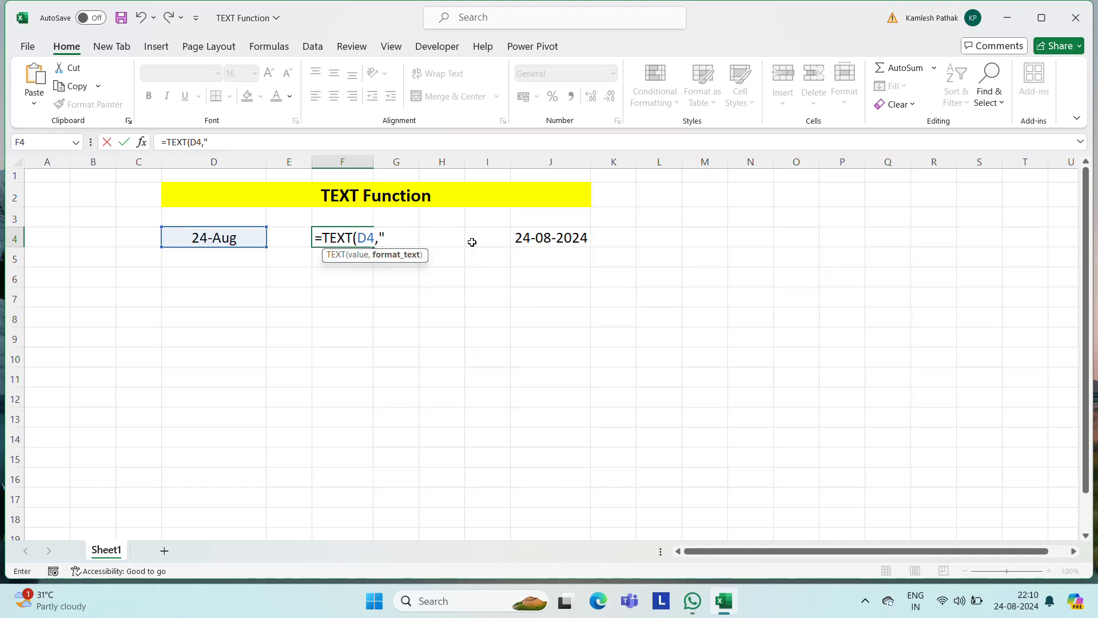
{"action": "type", "text": "\"dd/m"}
{"action": "type", "text": "m/yyyy"}
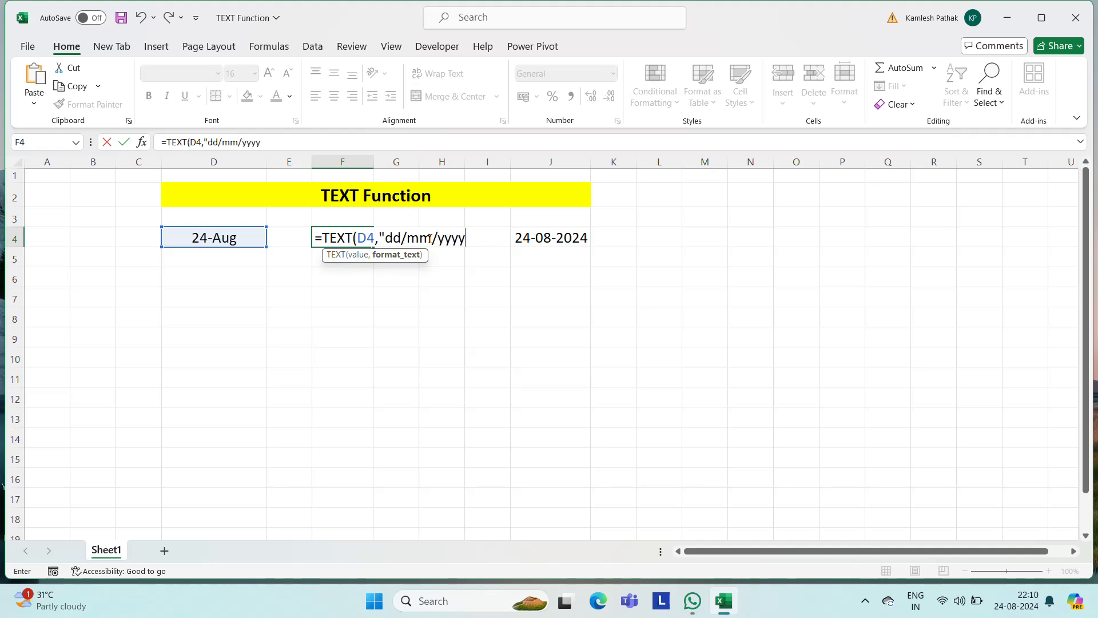
{"action": "type", "text": "\")"}
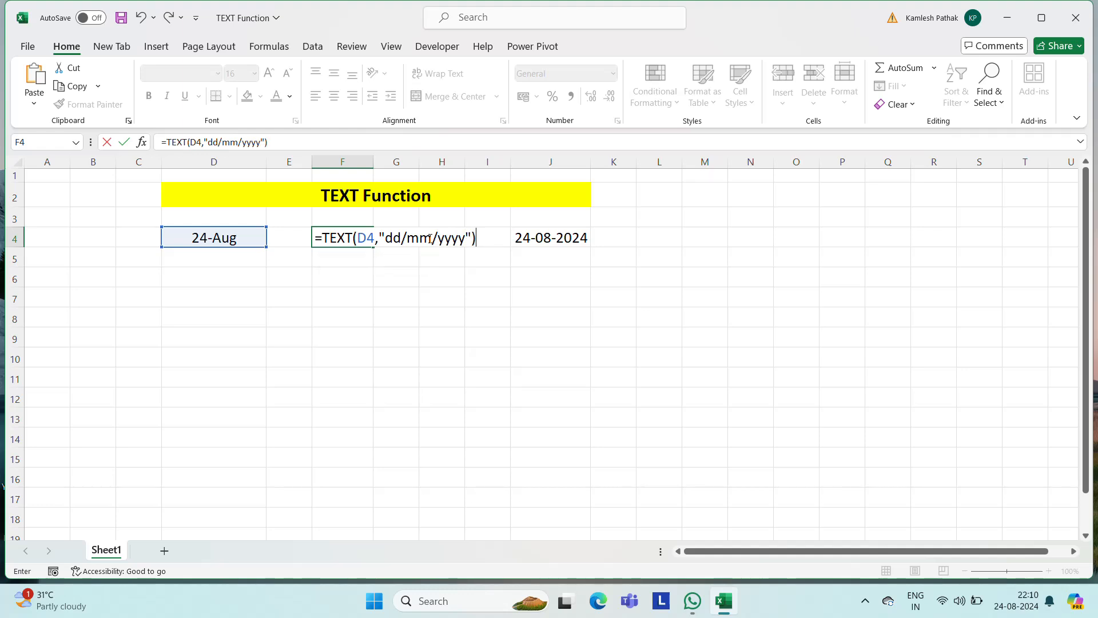
{"action": "key", "text": "Return"}
{"action": "key", "text": "Up"}
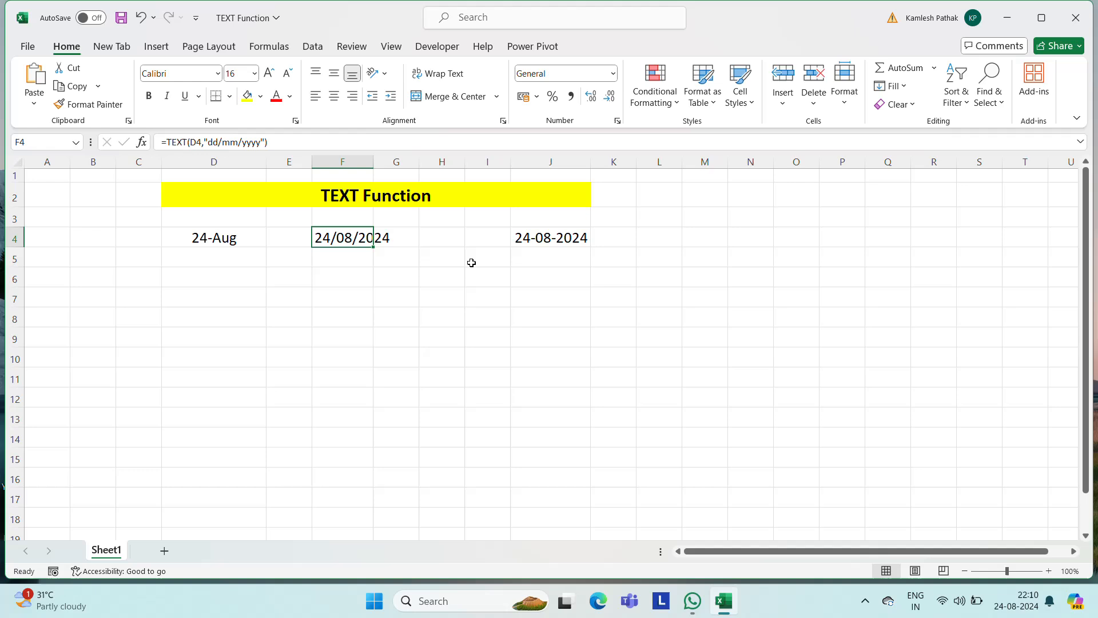
Compare the F4 TEXT formula with the date in J4 and clear the formula from F4.
{"action": "left_click", "coordinate": [547, 238]}
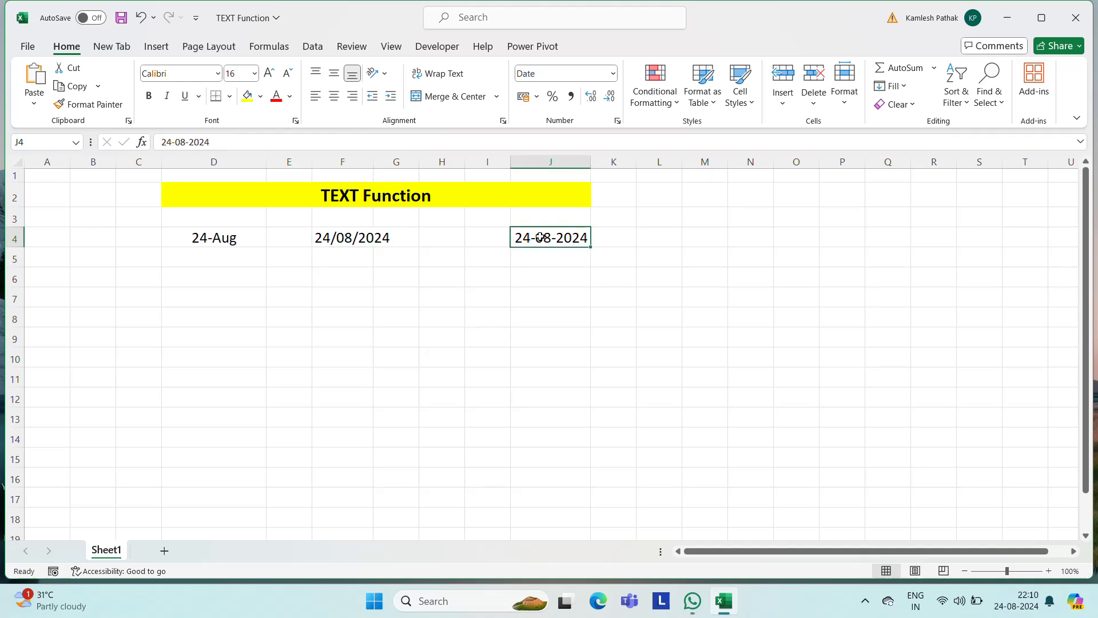
{"action": "left_click", "coordinate": [336, 239]}
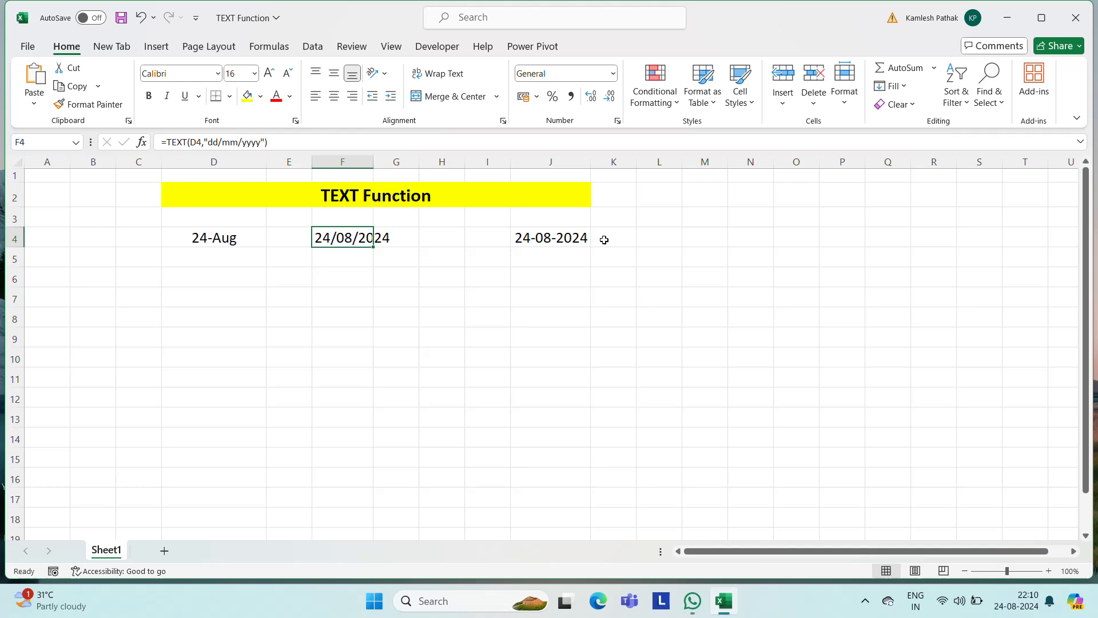
{"action": "left_click", "coordinate": [573, 242]}
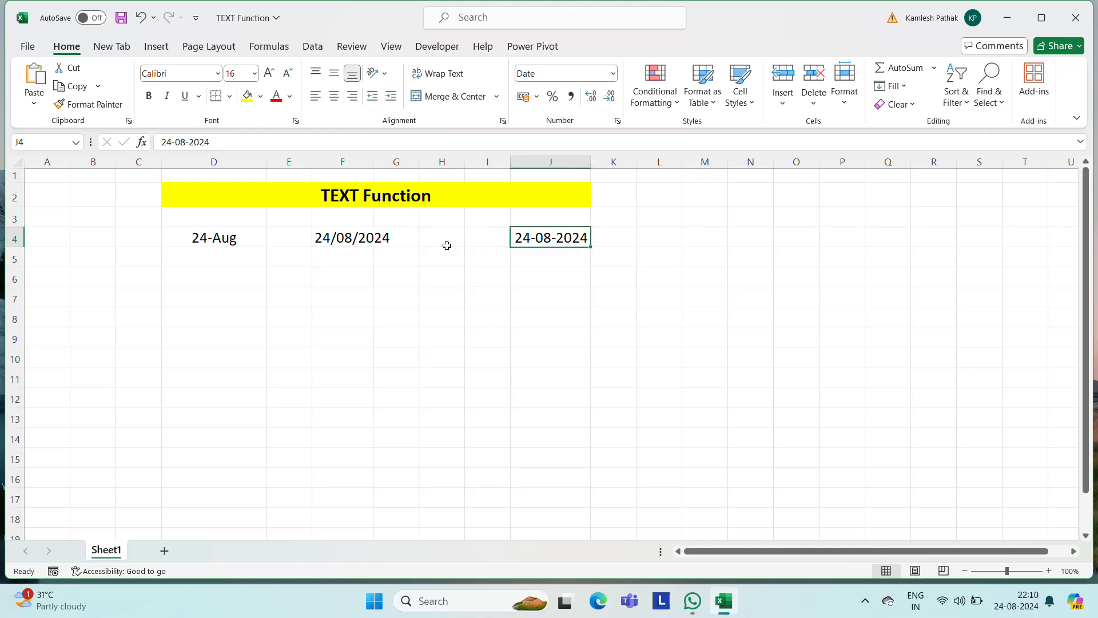
{"action": "left_click", "coordinate": [337, 236]}
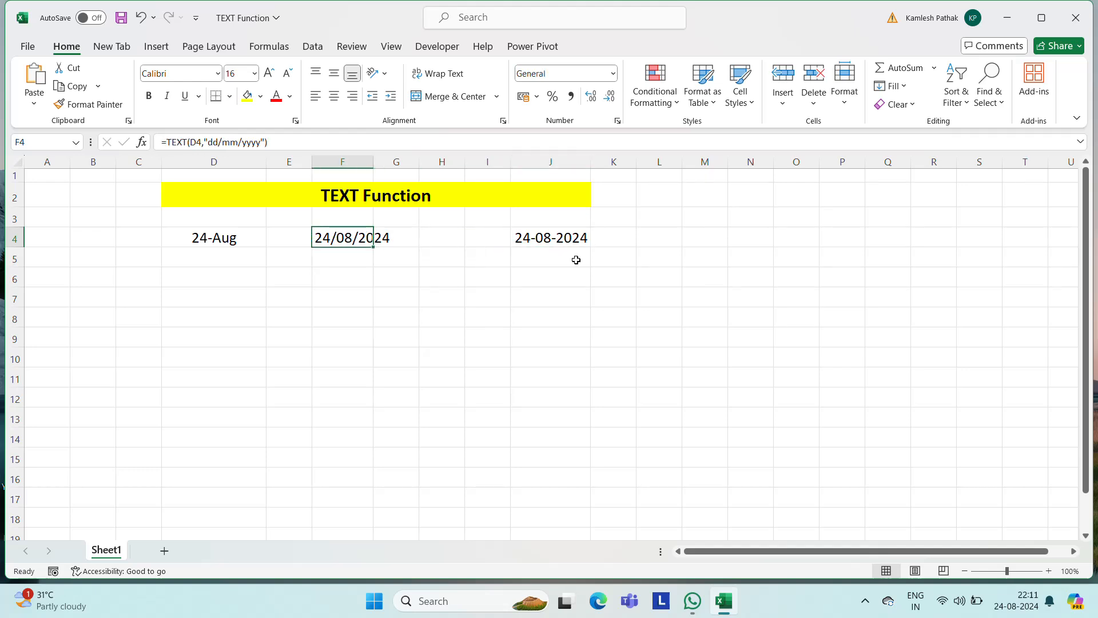
{"action": "key", "text": "F2"}
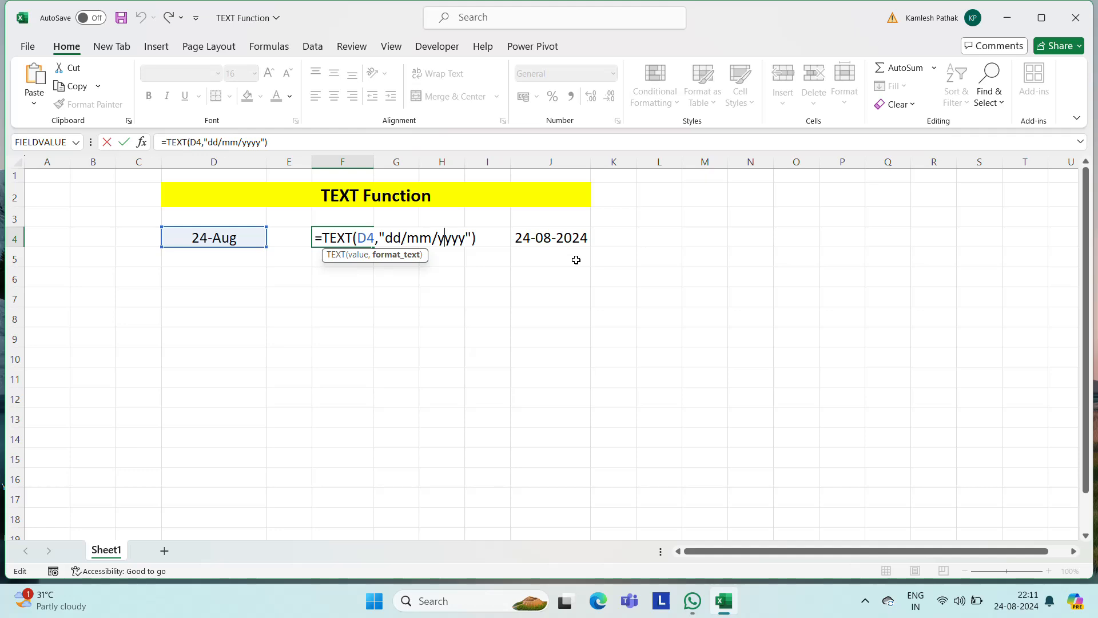
{"action": "key", "text": "Escape"}
{"action": "key", "text": "Delete"}
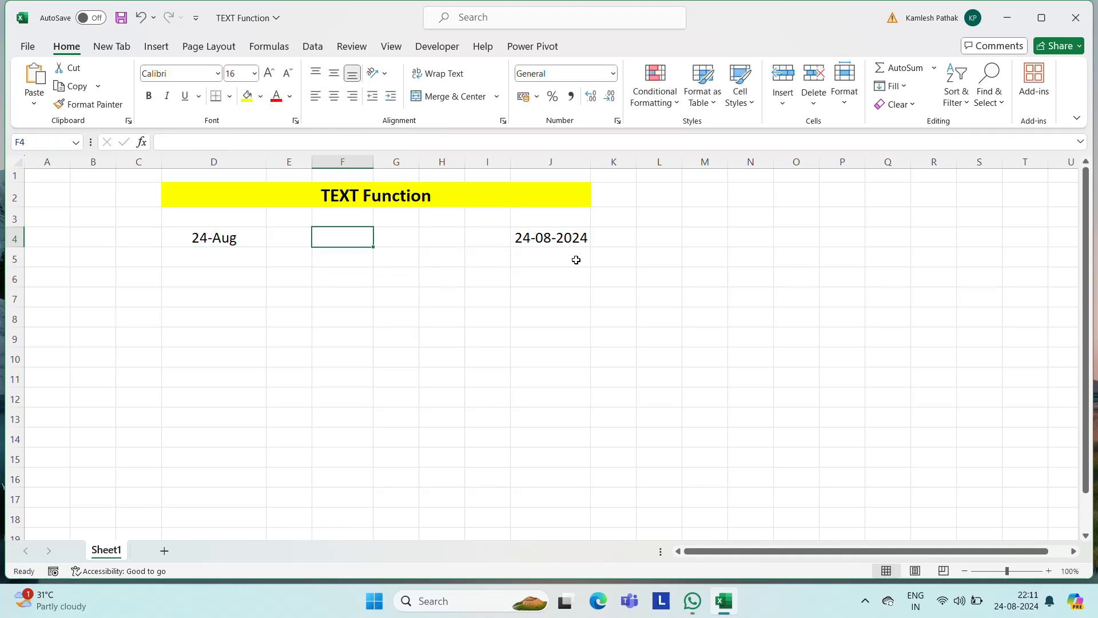
Enter =TEXT(D4,"dd/mm/yy") in F4 to show the date with a two-digit year.
{"action": "type", "text": "=tez"}
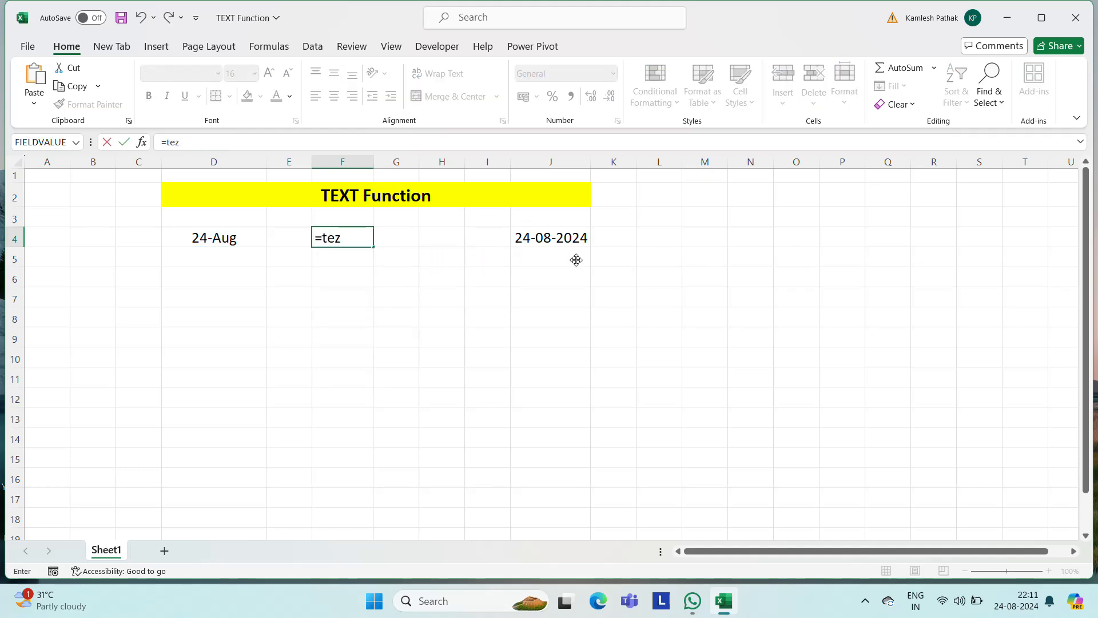
{"action": "key", "text": "BackSpace"}
{"action": "key", "text": "Tab"}
{"action": "key", "text": "Left"}
{"action": "key", "text": "Left"}
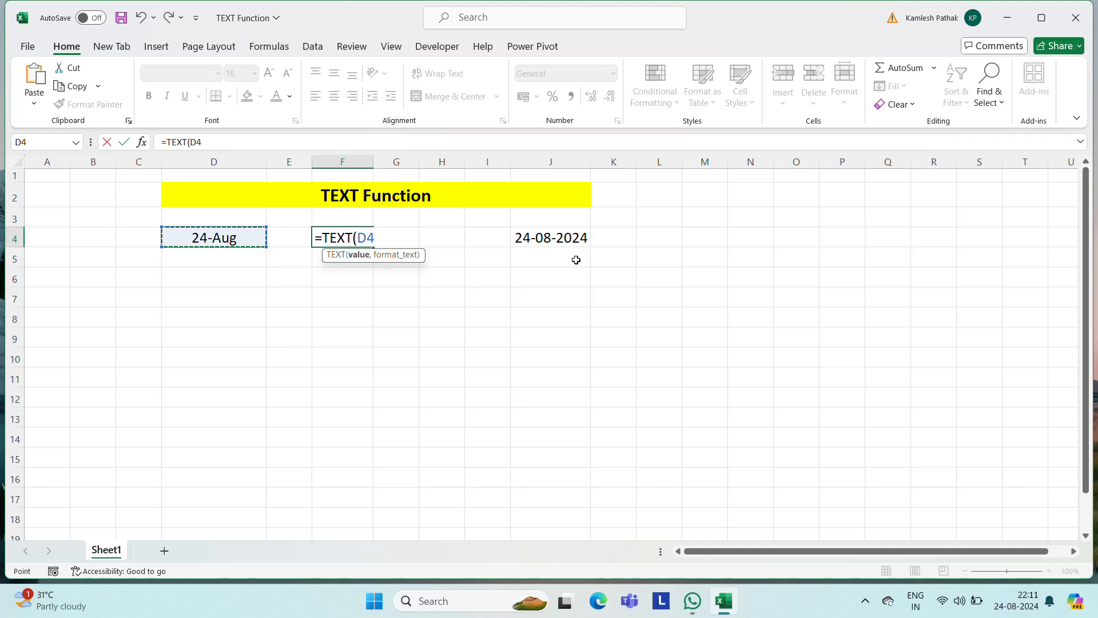
{"action": "type", "text": ",\""}
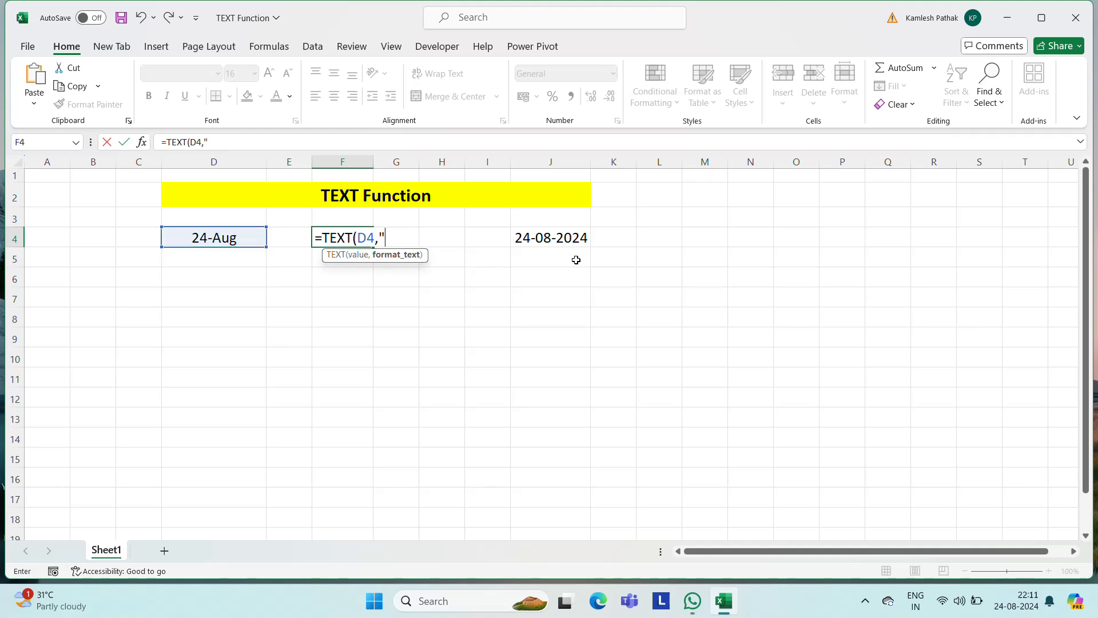
{"action": "type", "text": "dd/mm/yy\")"}
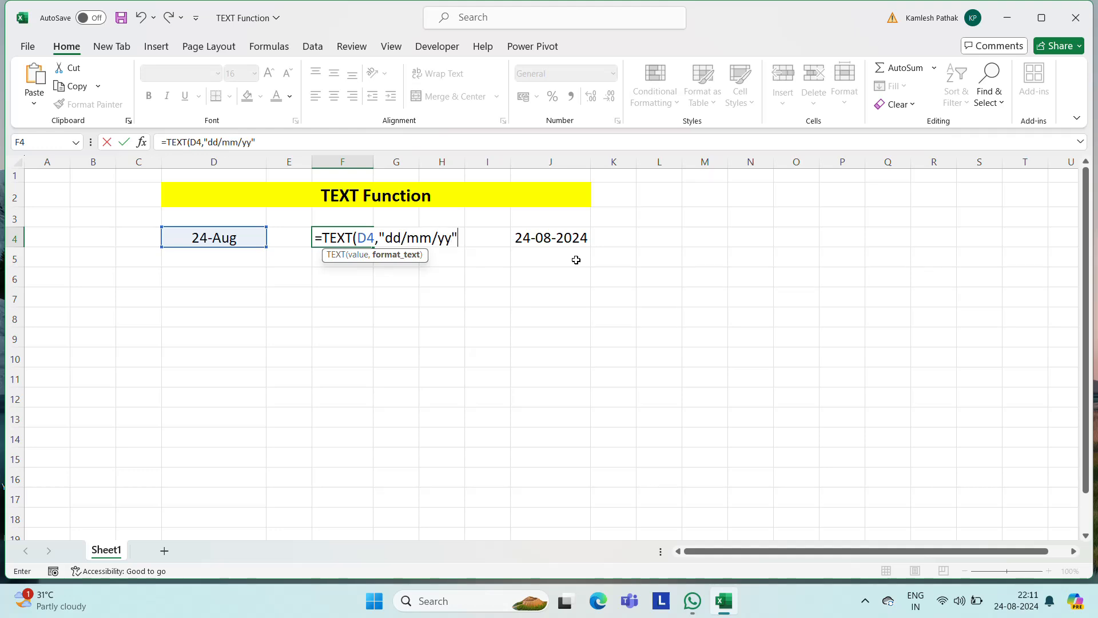
{"action": "key", "text": "Return"}
Widen column F slightly to fit the formatted date, and clear the TEXT formula from F4.
{"action": "key", "text": "Up"}
{"action": "key", "text": "Right"}
{"action": "key", "text": "Right"}
{"action": "key", "text": "Right"}
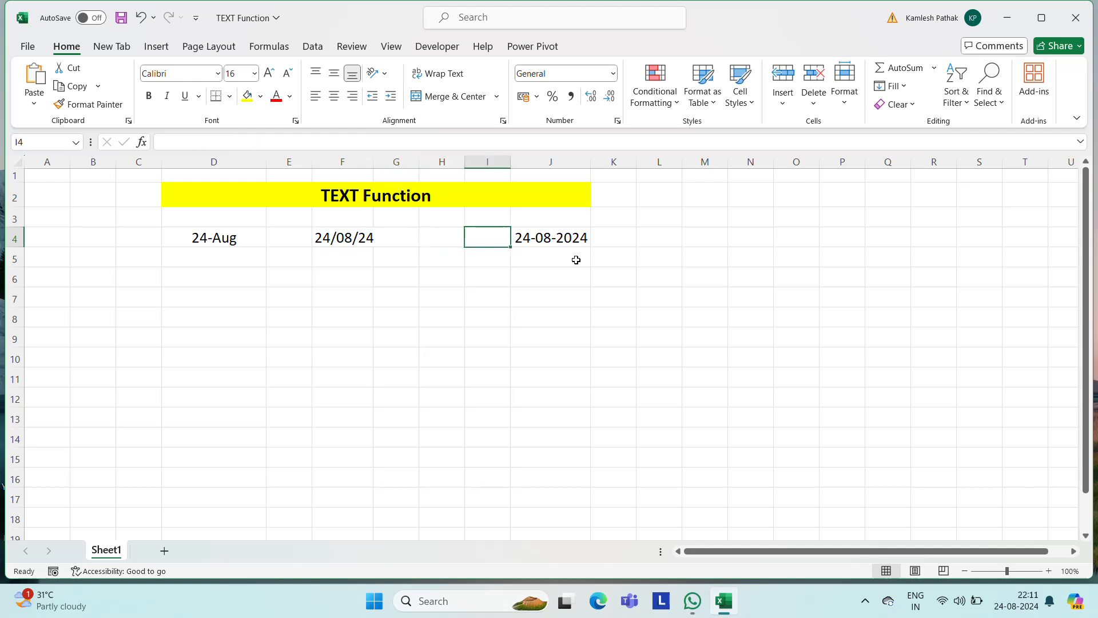
{"action": "key", "text": "Left"}
{"action": "key", "text": "Left"}
{"action": "key", "text": "Left"}
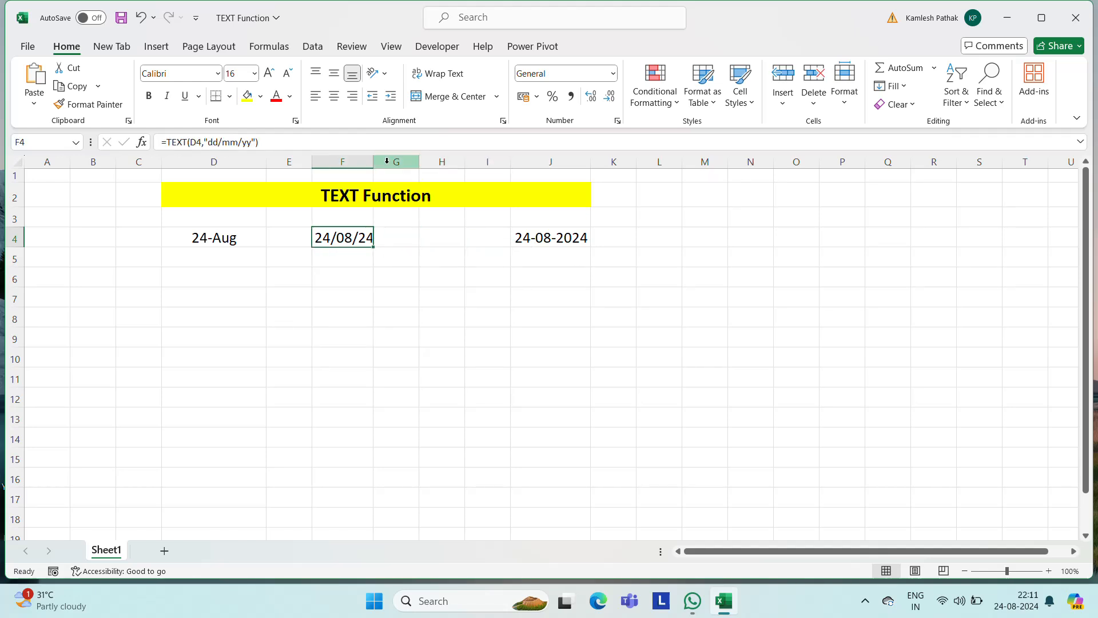
{"action": "left_click_drag", "start_coordinate": [377, 162], "coordinate": [398, 163]}
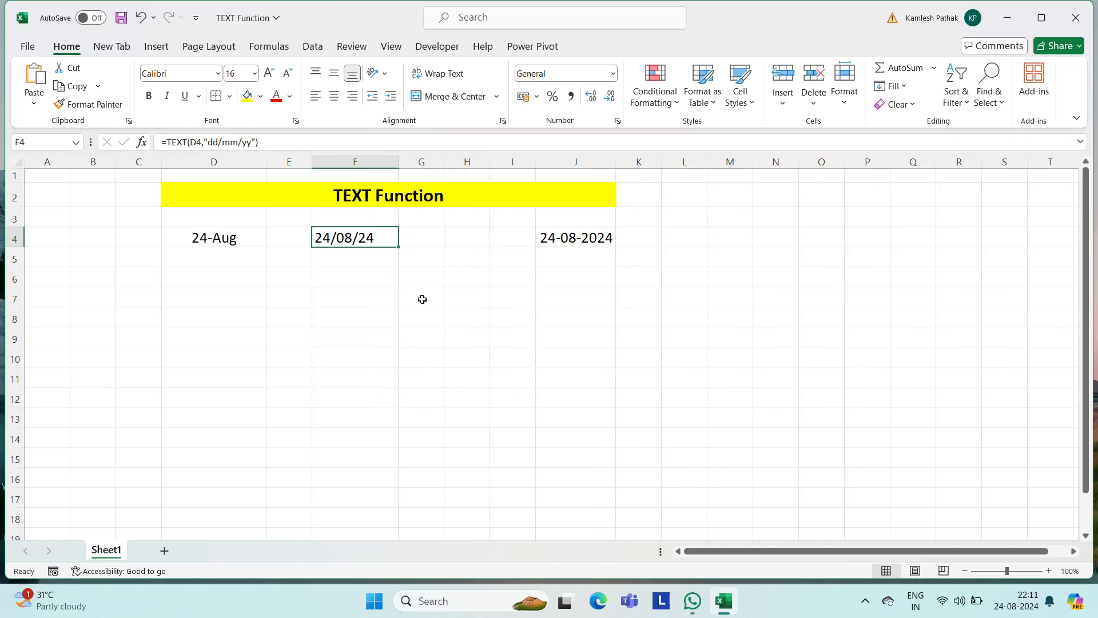
{"action": "key", "text": "Delete"}
{"action": "key", "text": "Left"}
{"action": "key", "text": "Right"}
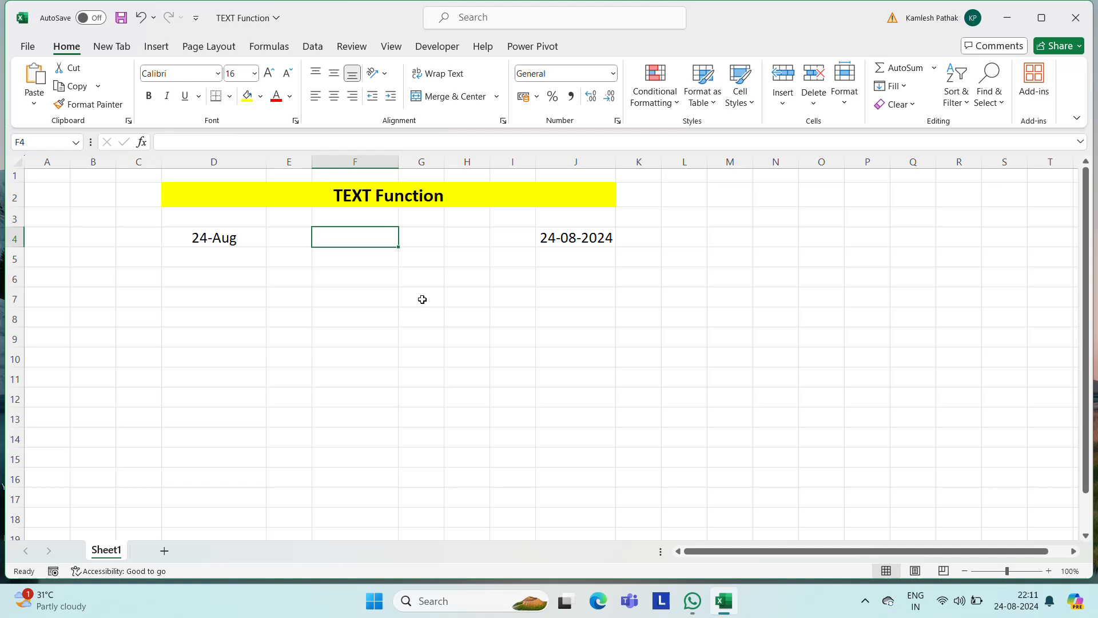
Enter =TEXT(D4,"yyyy/mmmm/dddd") in F4 to show the full year, month name and weekday name.
{"action": "type", "text": "=te"}
{"action": "key", "text": "Tab"}
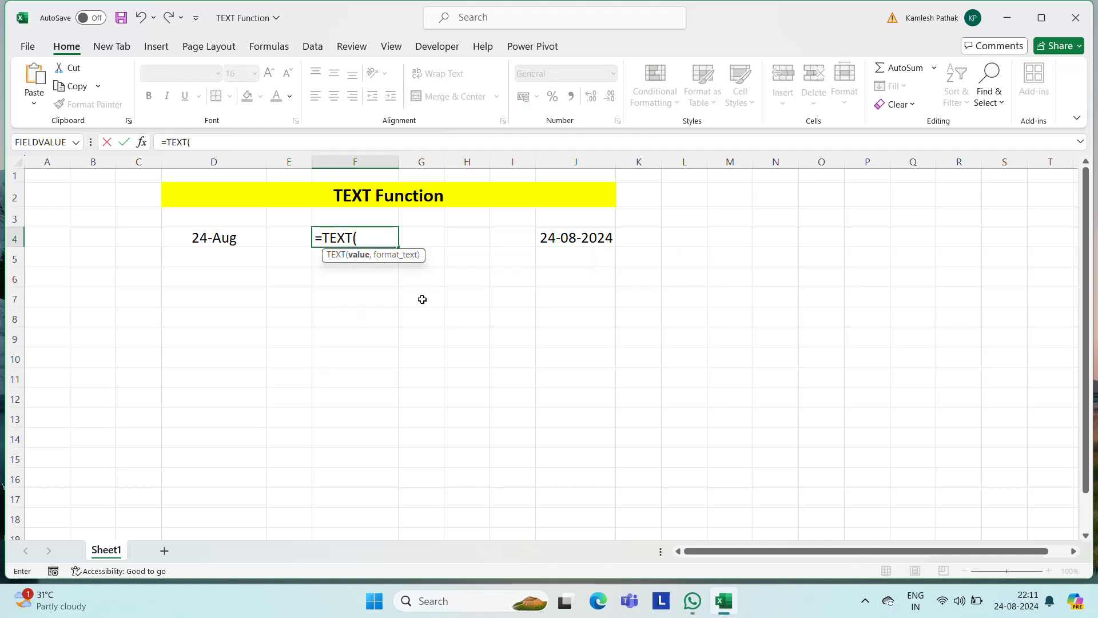
{"action": "key", "text": "Left"}
{"action": "key", "text": "Left"}
{"action": "type", "text": ","}
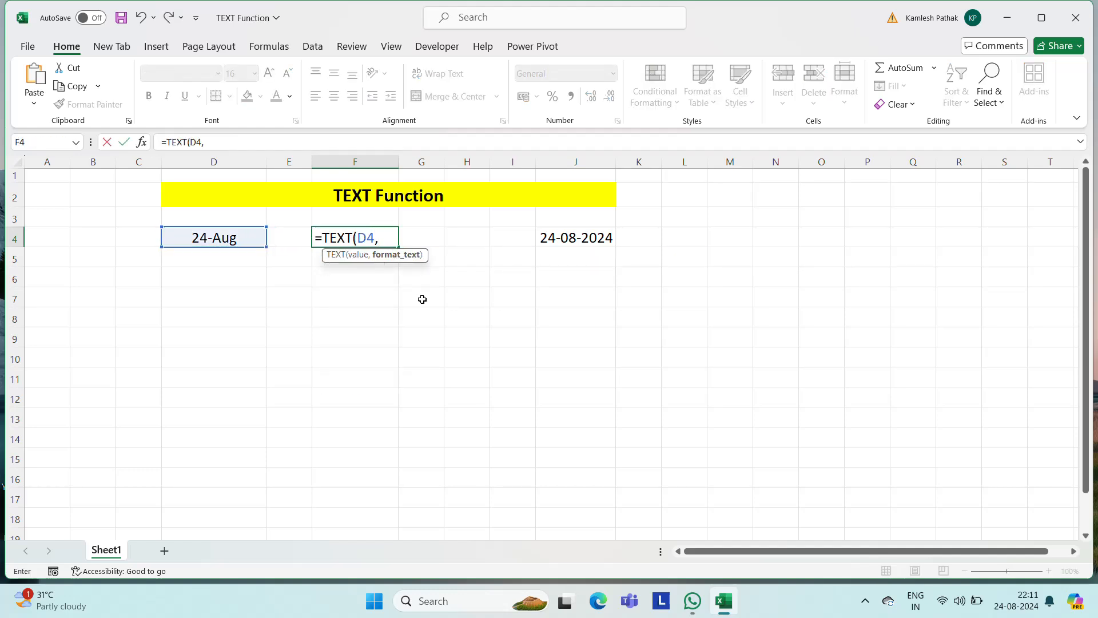
{"action": "type", "text": "\""}
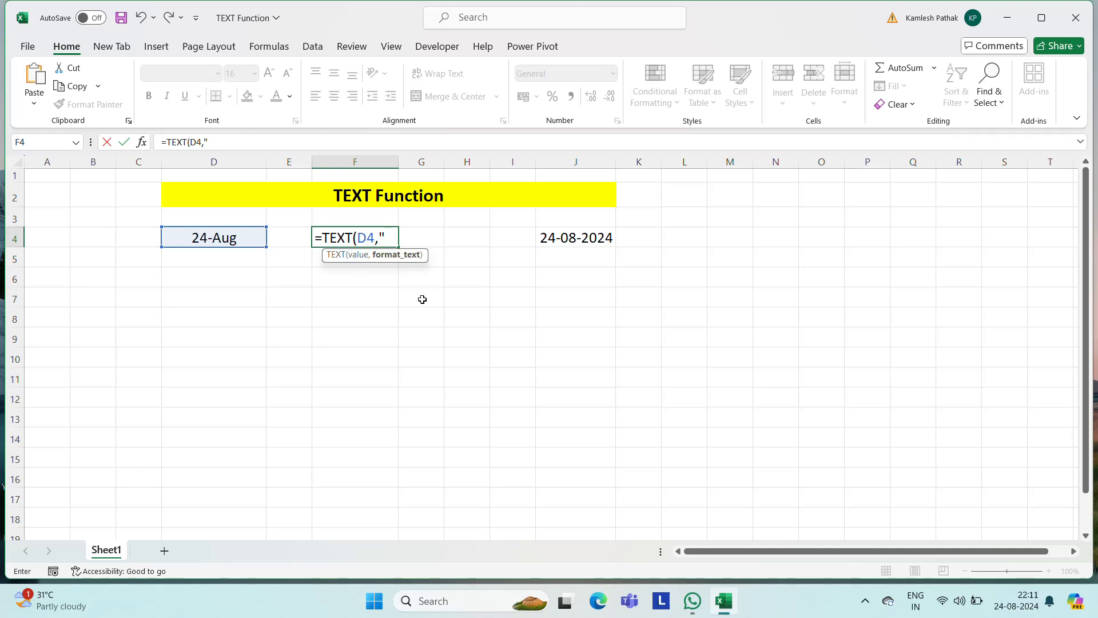
{"action": "type", "text": "yyyy/mmm"}
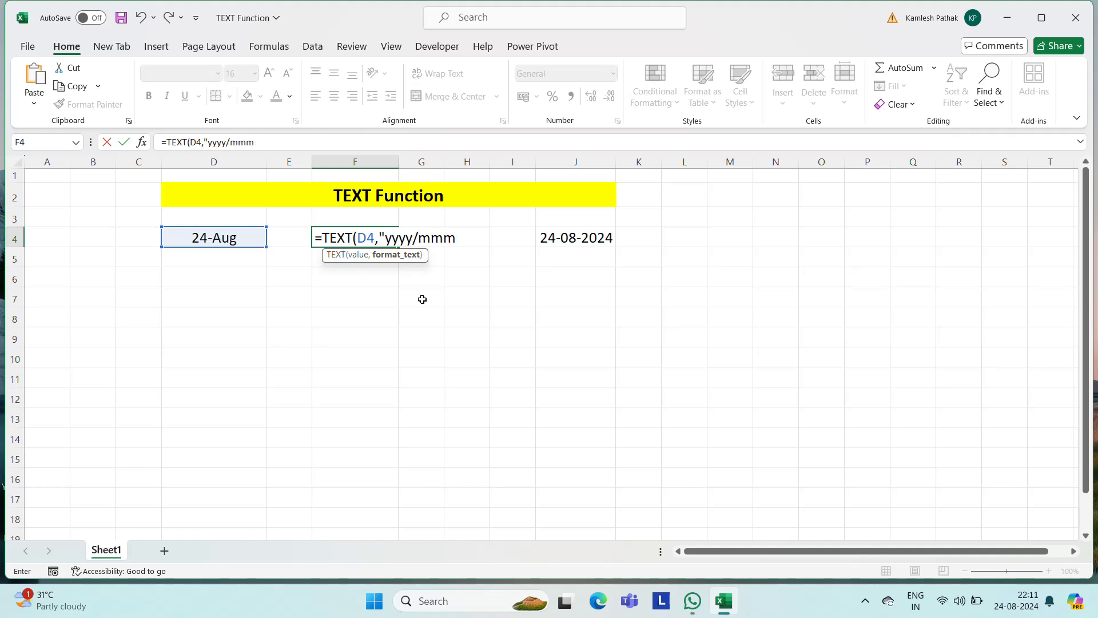
{"action": "type", "text": "m/dddd\")"}
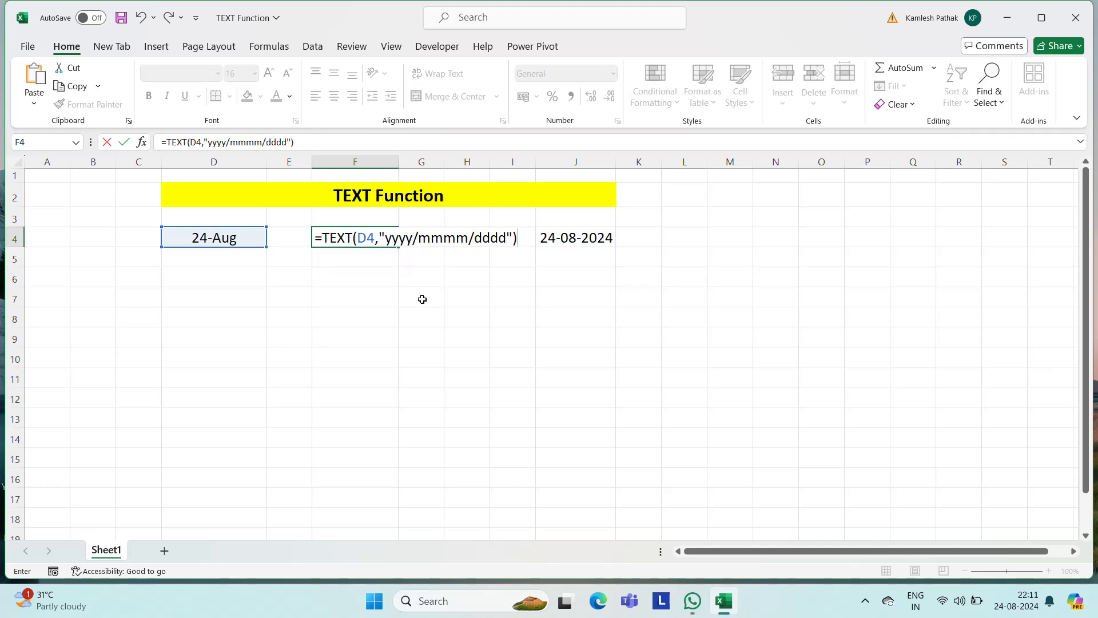
{"action": "key", "text": "Return"}
{"action": "key", "text": "Up"}
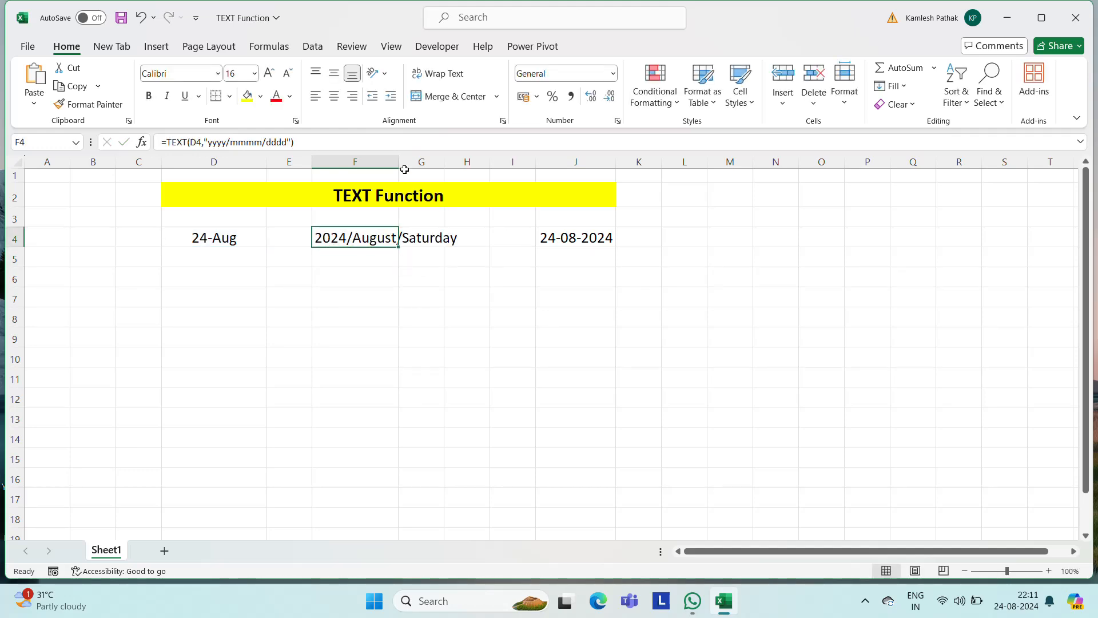
Widen column F to fit the long date text and review the formula in F4.
{"action": "left_click_drag", "start_coordinate": [398, 162], "coordinate": [472, 161]}
{"action": "left_click", "coordinate": [410, 251]}
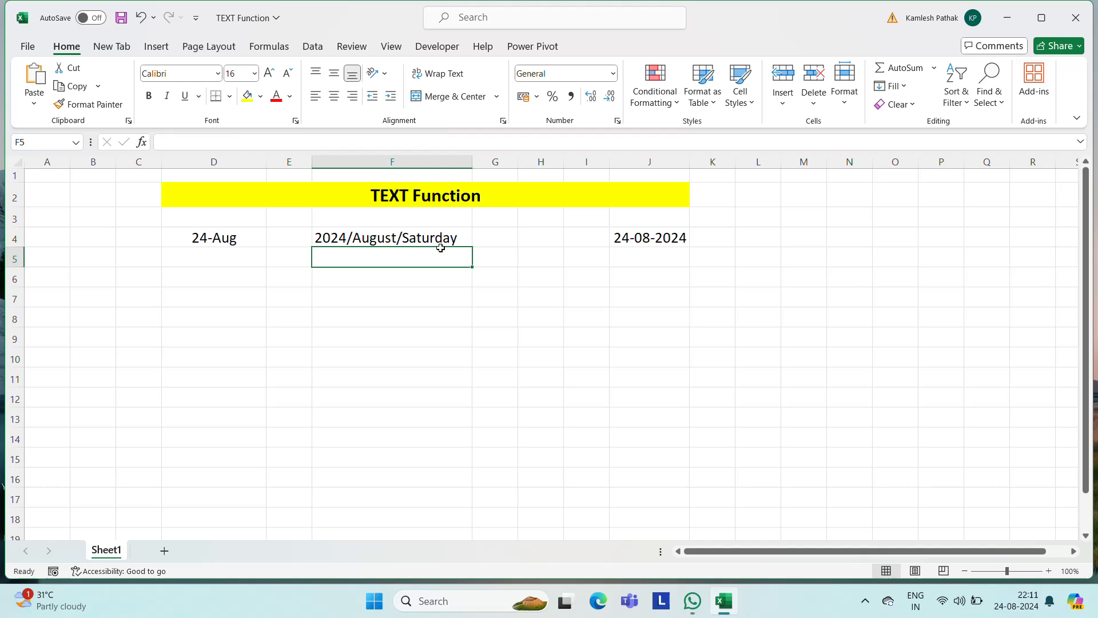
{"action": "left_click", "coordinate": [346, 239]}
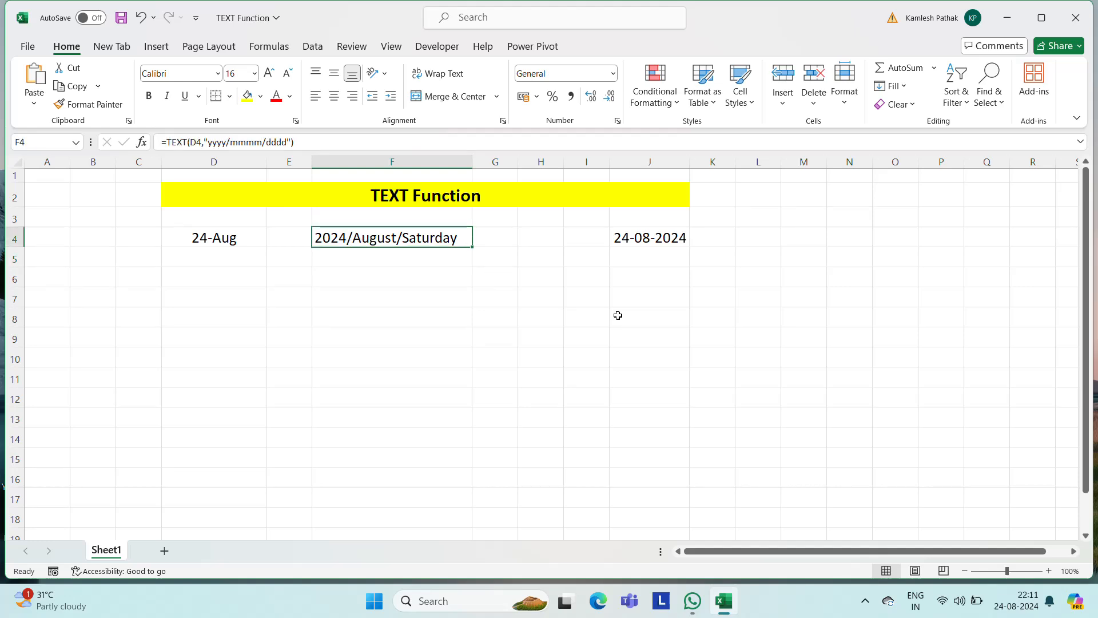
{"action": "key", "text": "F2"}
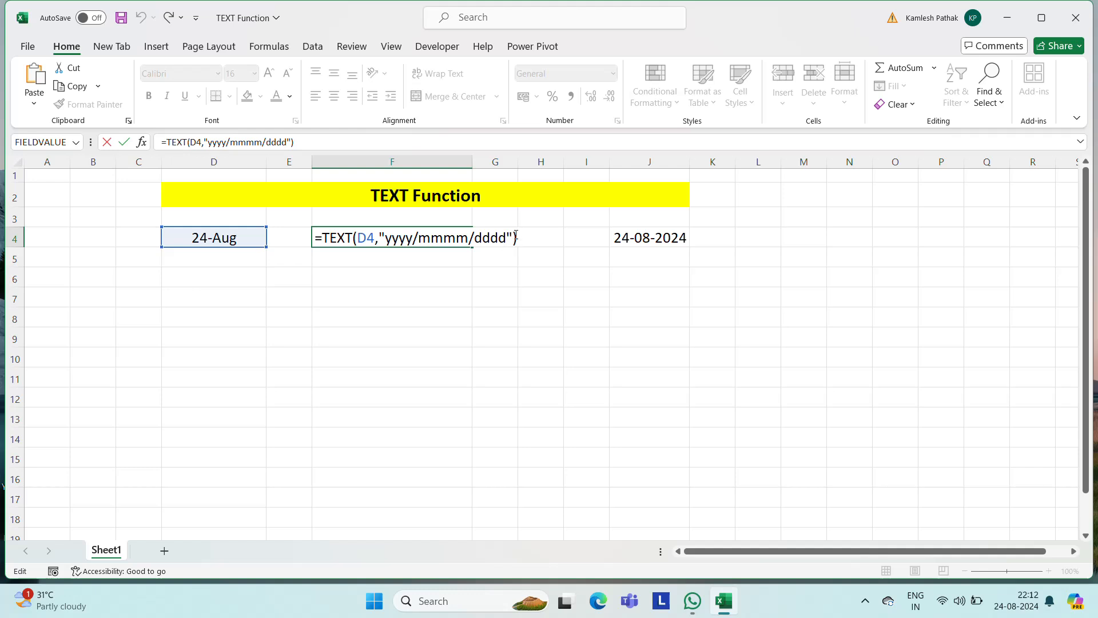
{"action": "key", "text": "Escape"}
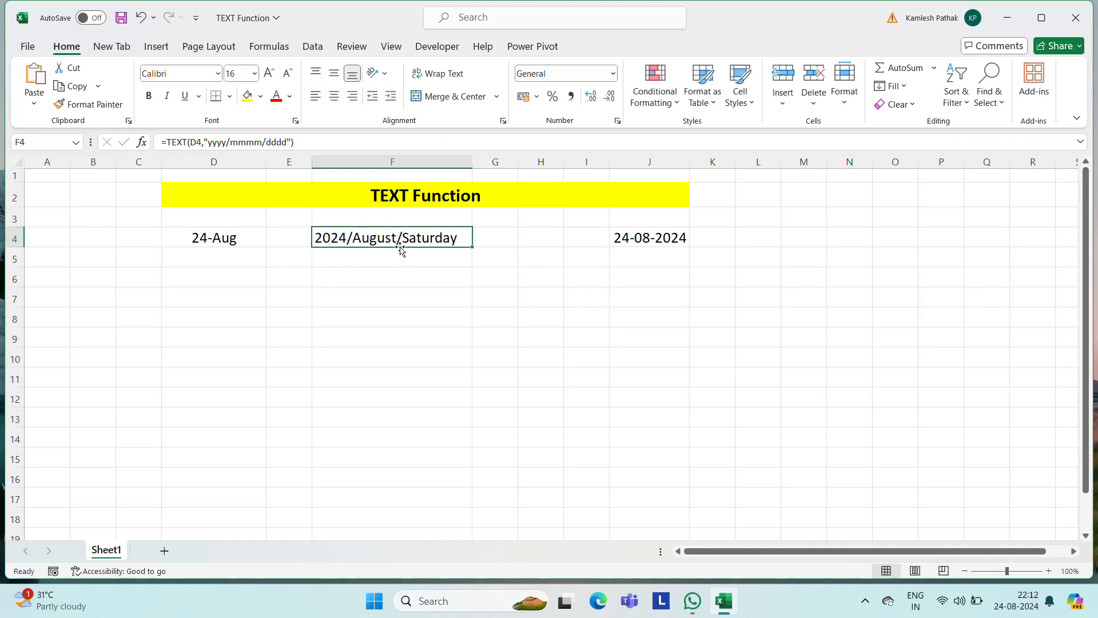
Shorten the year code in the F4 formula to yy.
{"action": "key", "text": "F2"}
{"action": "left_click", "coordinate": [495, 228]}
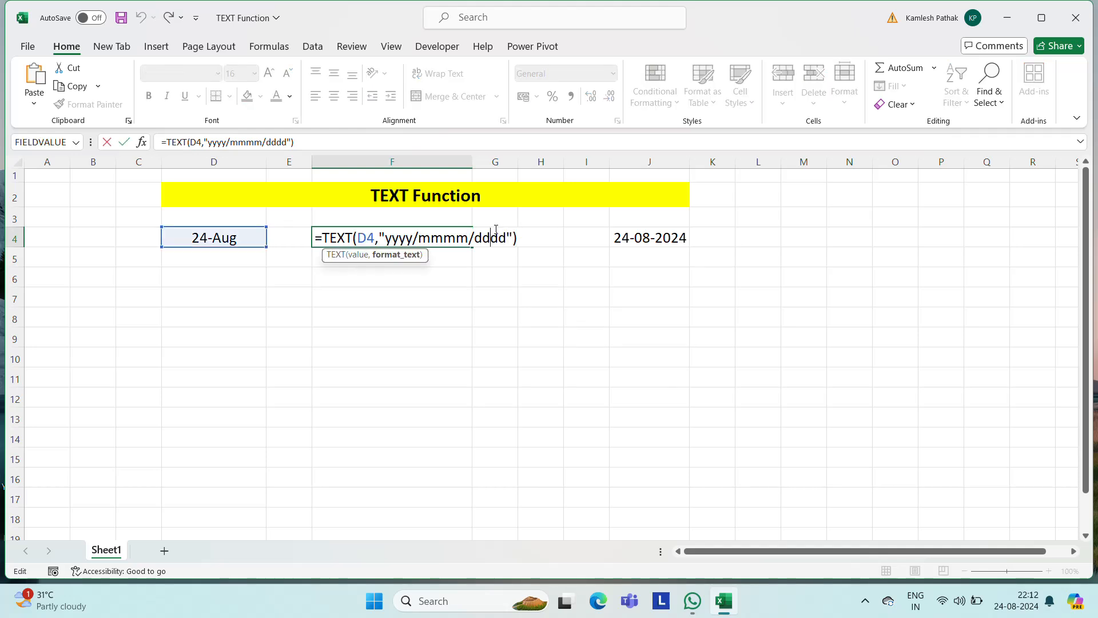
{"action": "key", "text": "Left"}
{"action": "key", "text": "Left"}
{"action": "key", "text": "Left"}
{"action": "key", "text": "Left"}
{"action": "key", "text": "Left"}
{"action": "key", "text": "Left"}
{"action": "key", "text": "Left"}
{"action": "key", "text": "Left"}
{"action": "key", "text": "shift+Left"}
{"action": "key", "text": "shift+Left"}
{"action": "key", "text": "BackSpace"}
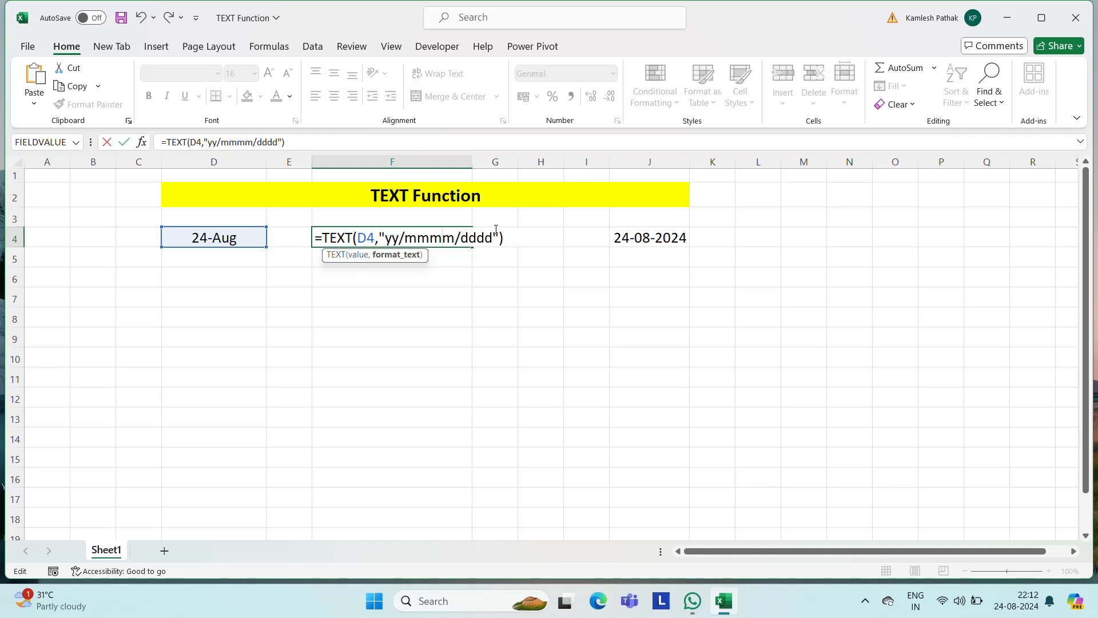
Shorten the month code in the F4 formula to mm.
{"action": "key", "text": "Right"}
{"action": "key", "text": "Right"}
{"action": "key", "text": "Right"}
{"action": "key", "text": "Right"}
{"action": "key", "text": "Right"}
{"action": "key", "text": "shift+Left"}
{"action": "key", "text": "shift+Left"}
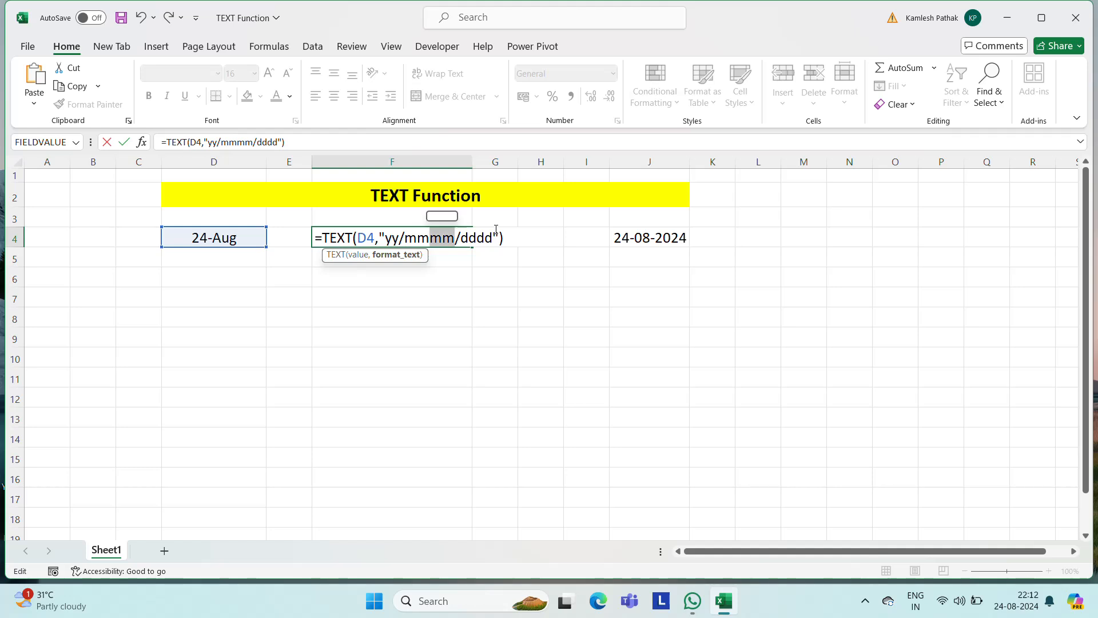
{"action": "key", "text": "BackSpace"}
Shorten the day code to dd so that F4 contains =TEXT(D4,"yy/mm/dd").
{"action": "key", "text": "Right"}
{"action": "key", "text": "Right"}
{"action": "key", "text": "Right"}
{"action": "key", "text": "Right"}
{"action": "key", "text": "Right"}
{"action": "key", "text": "shift+Left"}
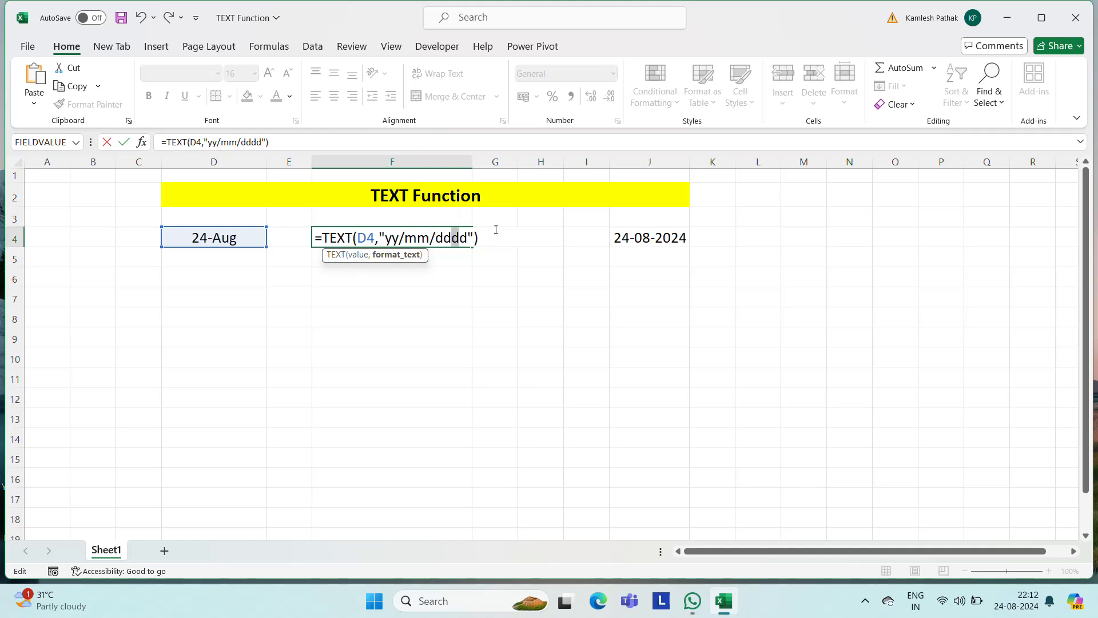
{"action": "key", "text": "shift+Left"}
{"action": "key", "text": "BackSpace"}
{"action": "key", "text": "ctrl+Return"}
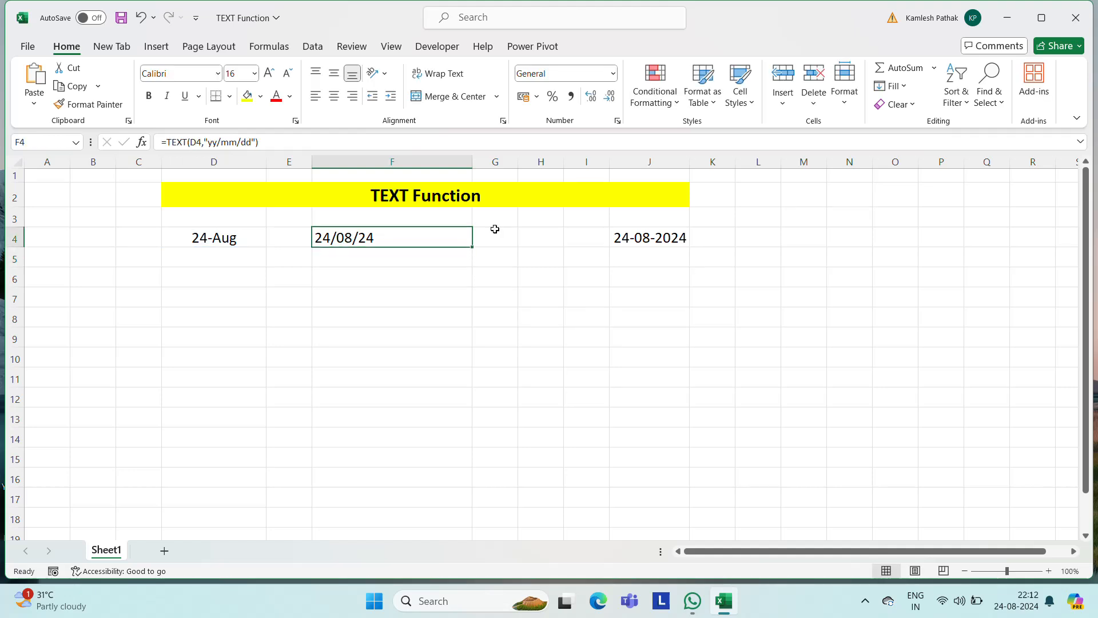
Review the year-first TEXT formula in F4 and clear it from the cell.
{"action": "key", "text": "F2"}
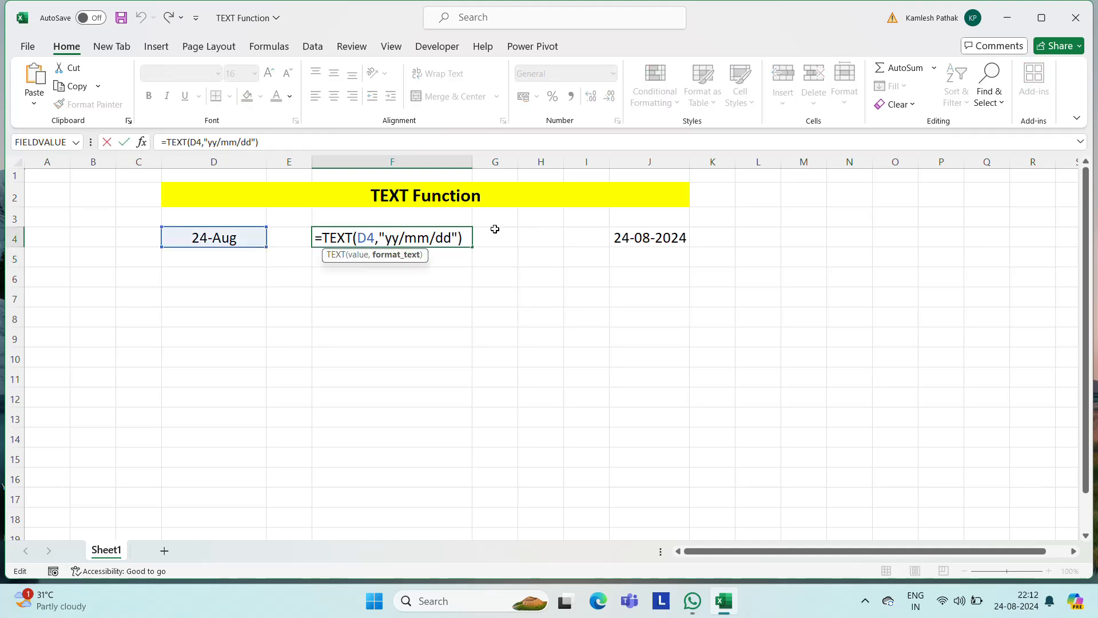
{"action": "key", "text": "Escape"}
{"action": "key", "text": "Delete"}
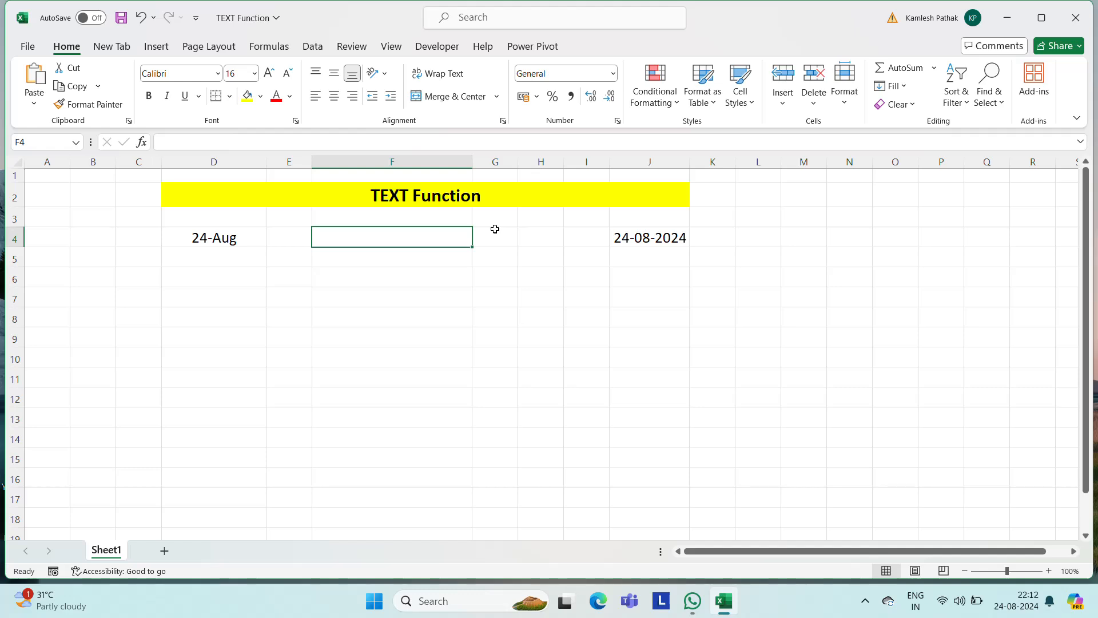
Enter =TEXT(D4,"mm/yy/dd") in F4 to show the date in month, year, day order.
{"action": "type", "text": "=tex"}
{"action": "key", "text": "Tab"}
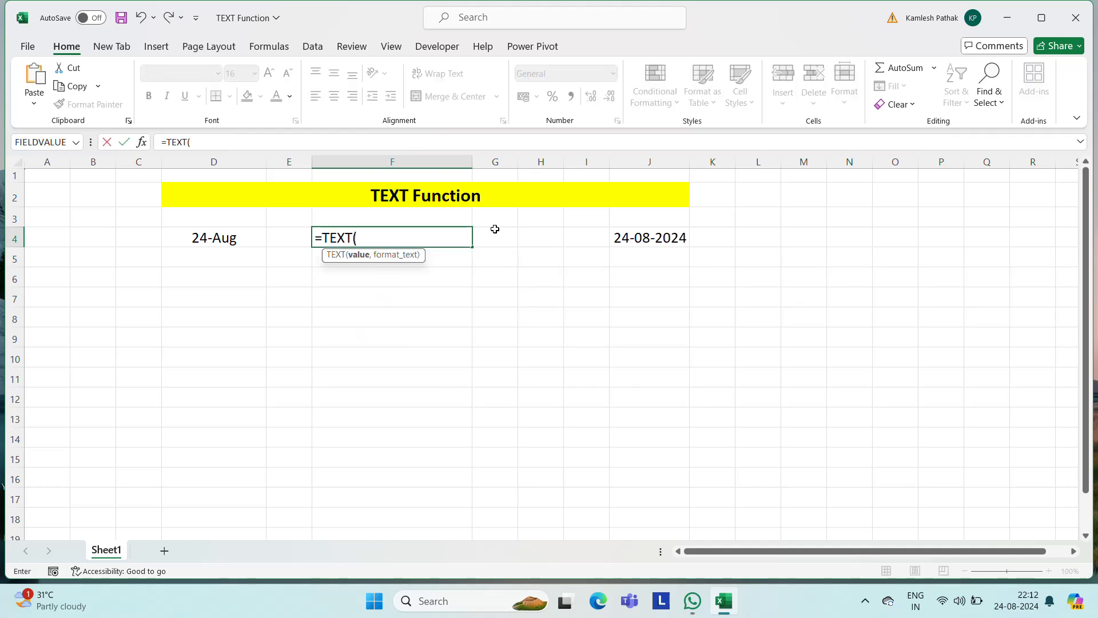
{"action": "key", "text": "Left"}
{"action": "key", "text": "Left"}
{"action": "type", "text": ","}
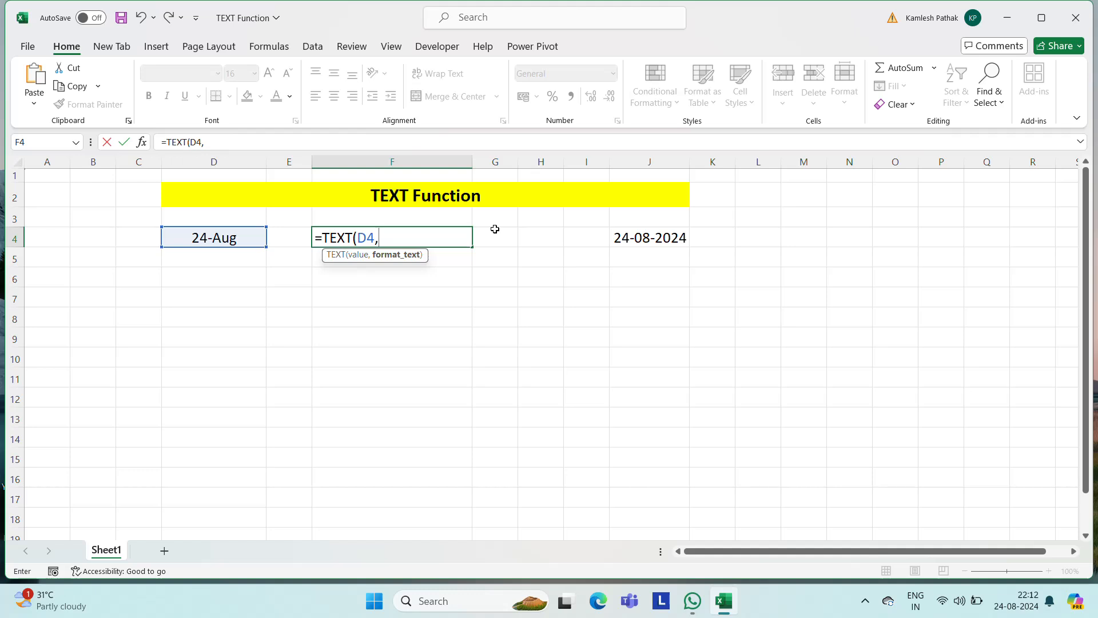
{"action": "type", "text": "\"mm/yy/dd"}
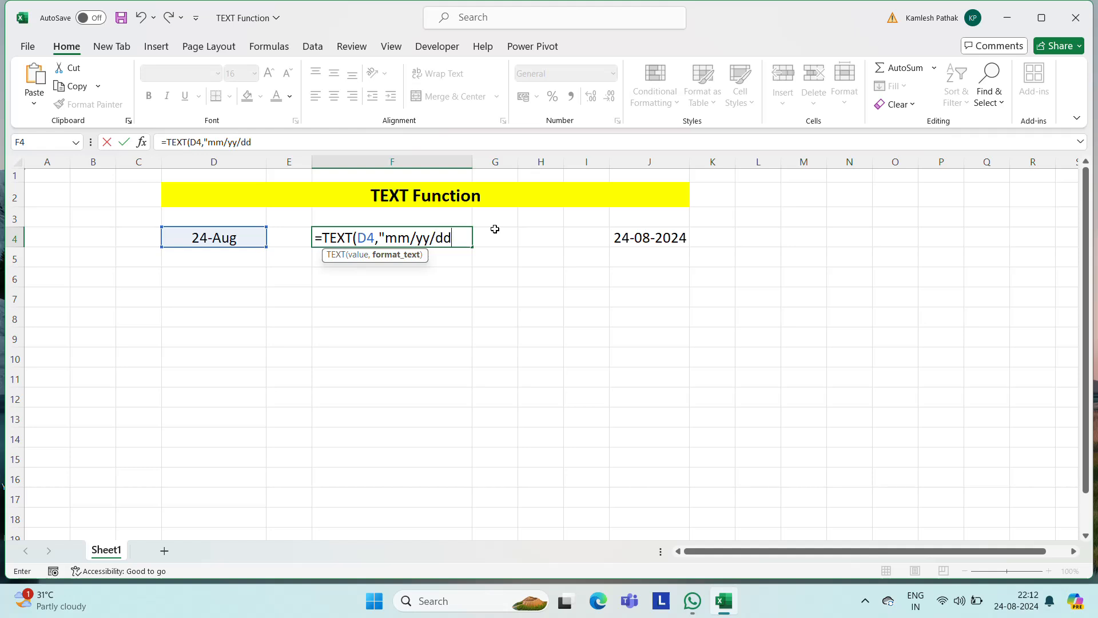
{"action": "type", "text": "\")"}
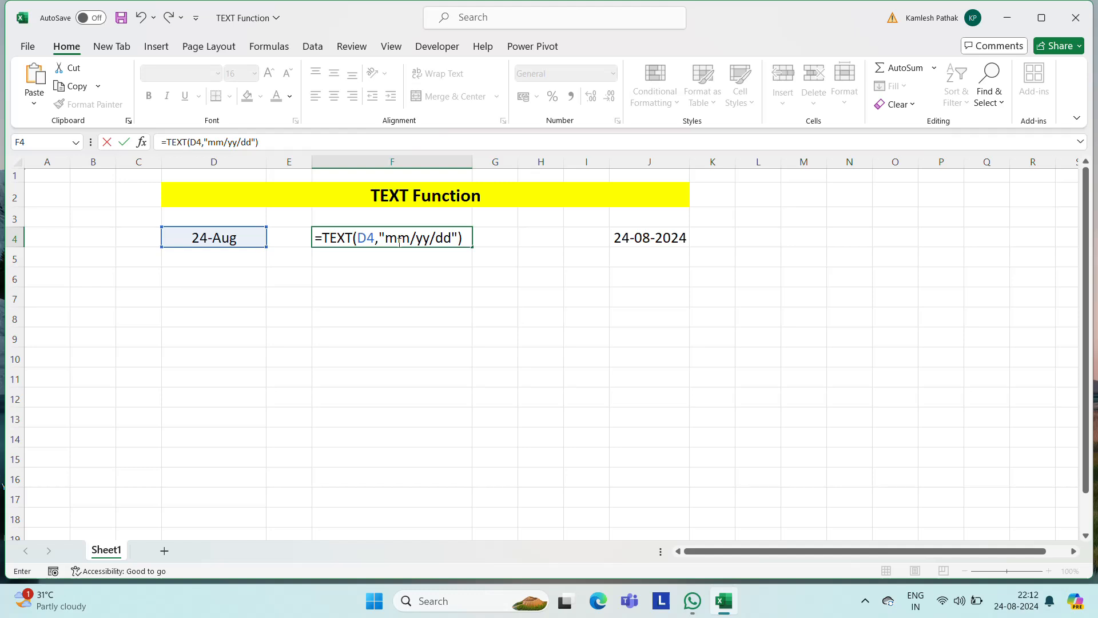
{"action": "key", "text": "Return"}
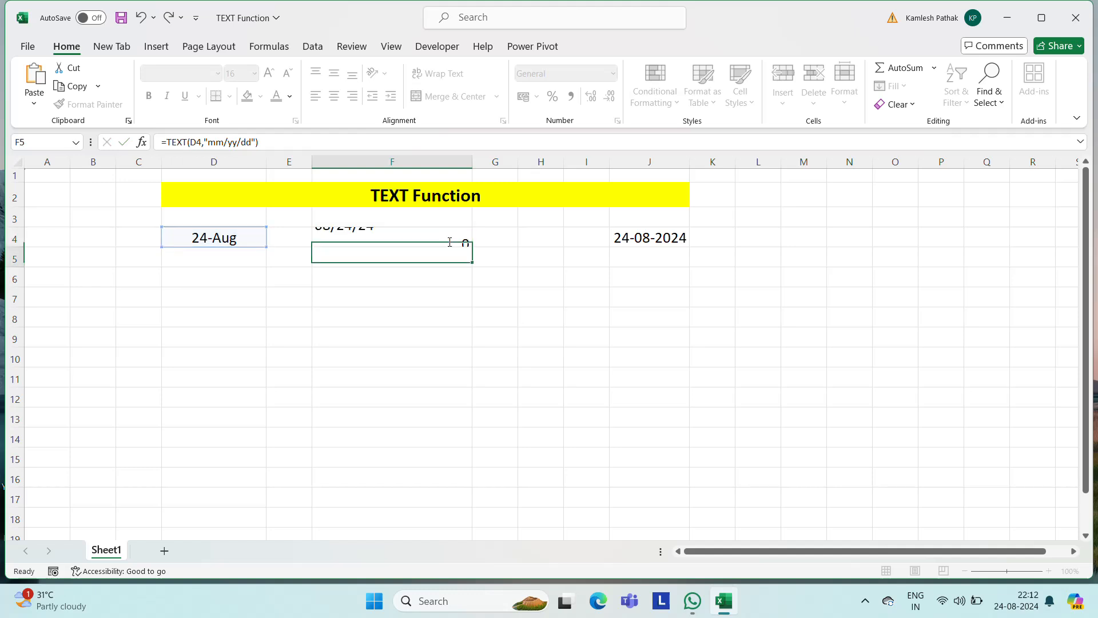
{"action": "key", "text": "Up"}
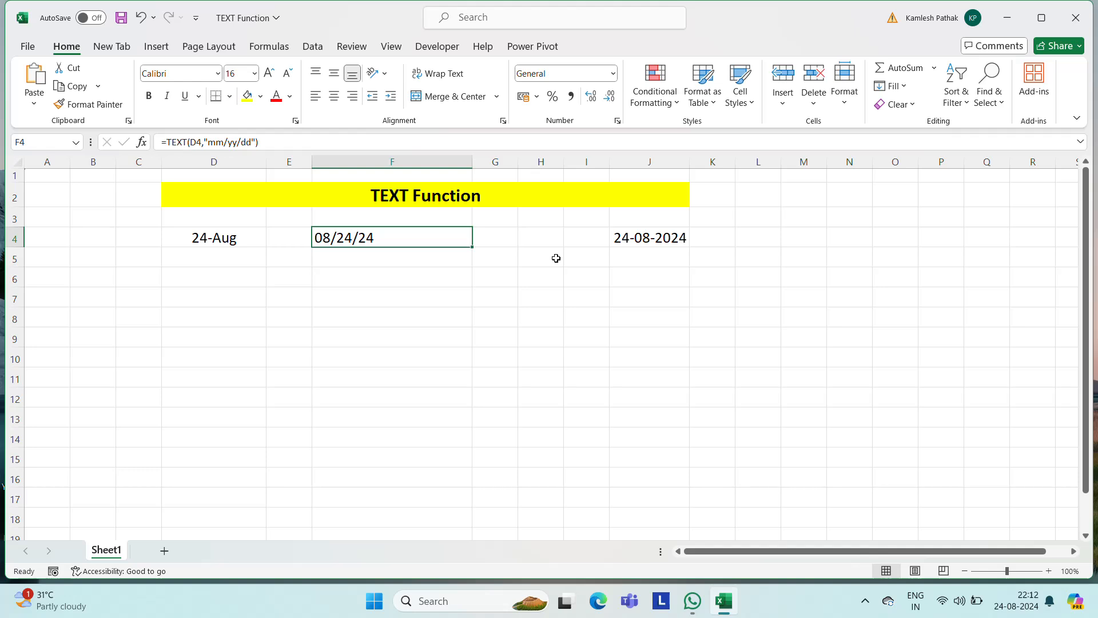
Extend the format codes in the F4 formula so it reads =TEXT(D4,"mmyy/yyyy/dddd").
{"action": "key", "text": "F2"}
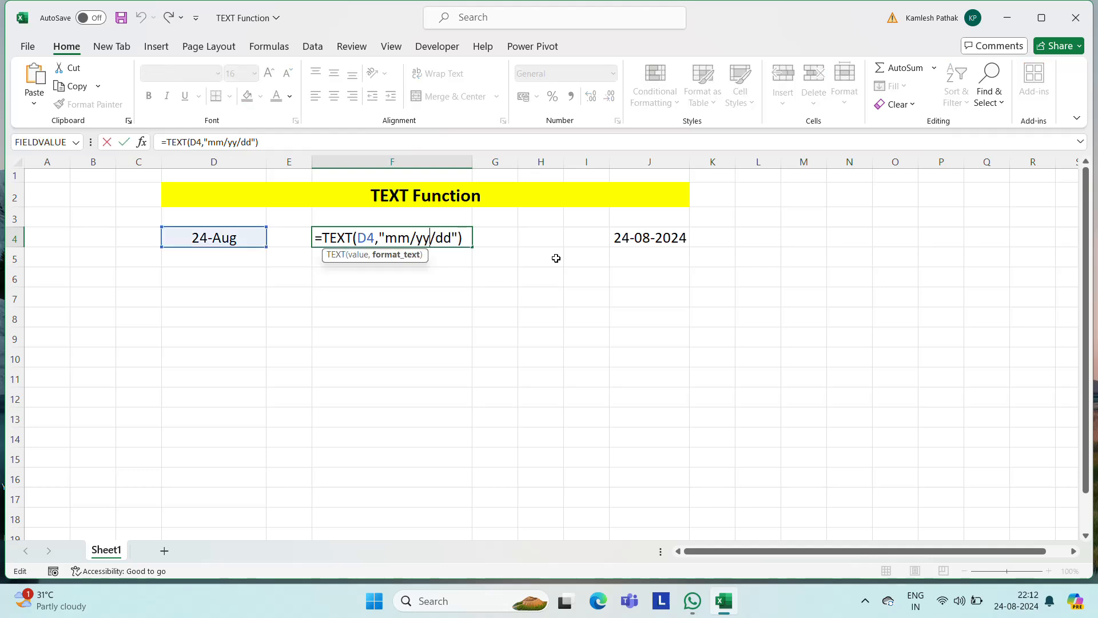
{"action": "type", "text": "yy"}
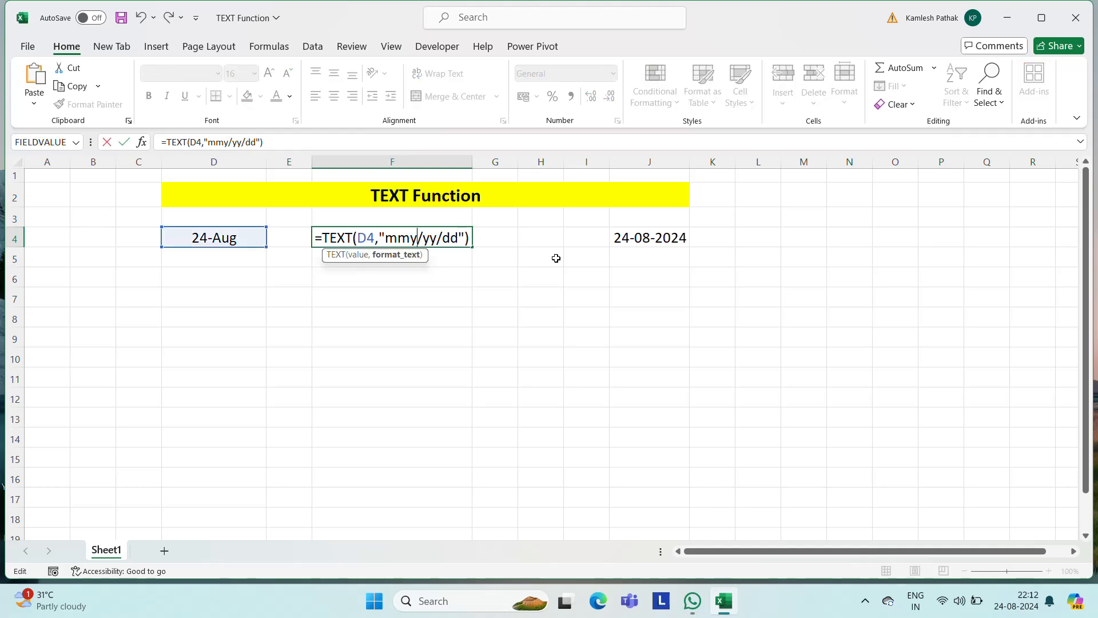
{"action": "key", "text": "Right"}
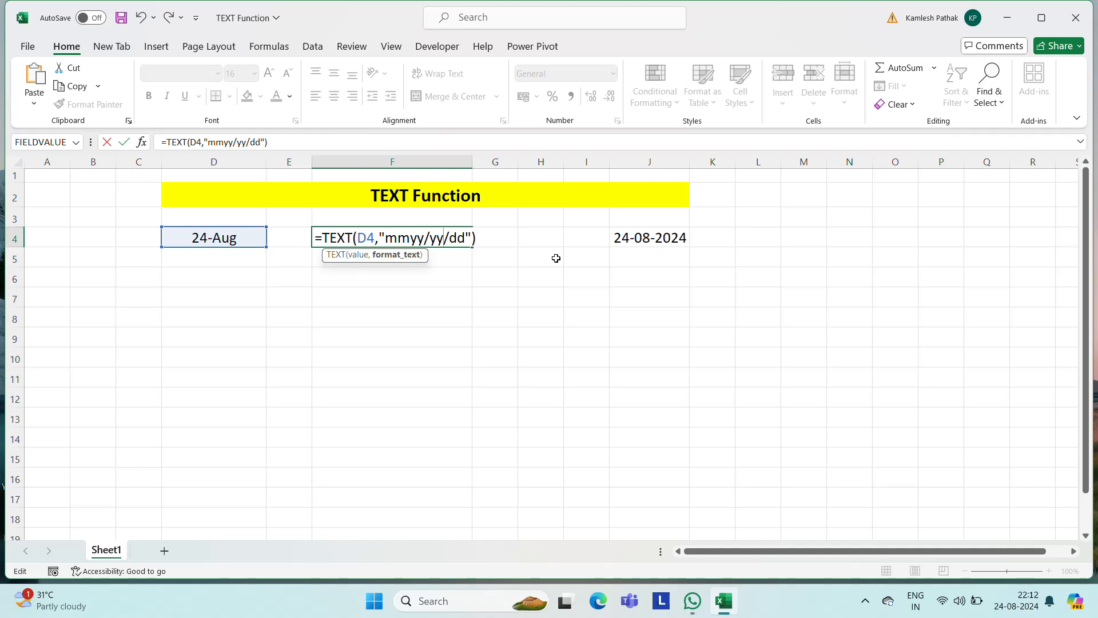
{"action": "type", "text": "yy"}
{"action": "key", "text": "Right"}
{"action": "key", "text": "Right"}
{"action": "key", "text": "Right"}
{"action": "type", "text": "dd"}
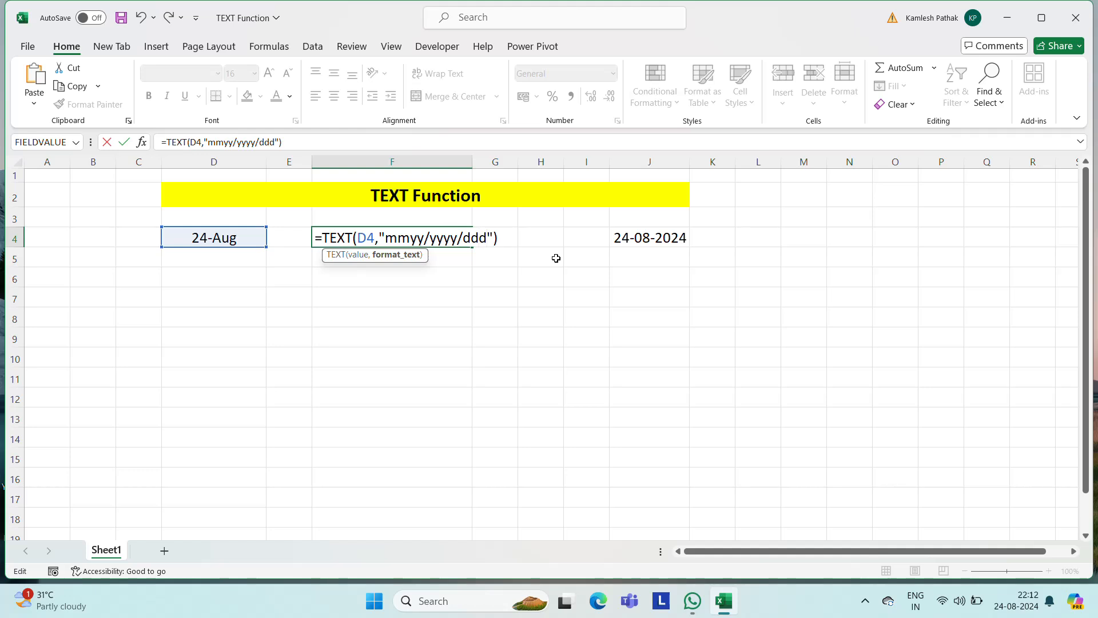
{"action": "key", "text": "Return"}
{"action": "key", "text": "Up"}
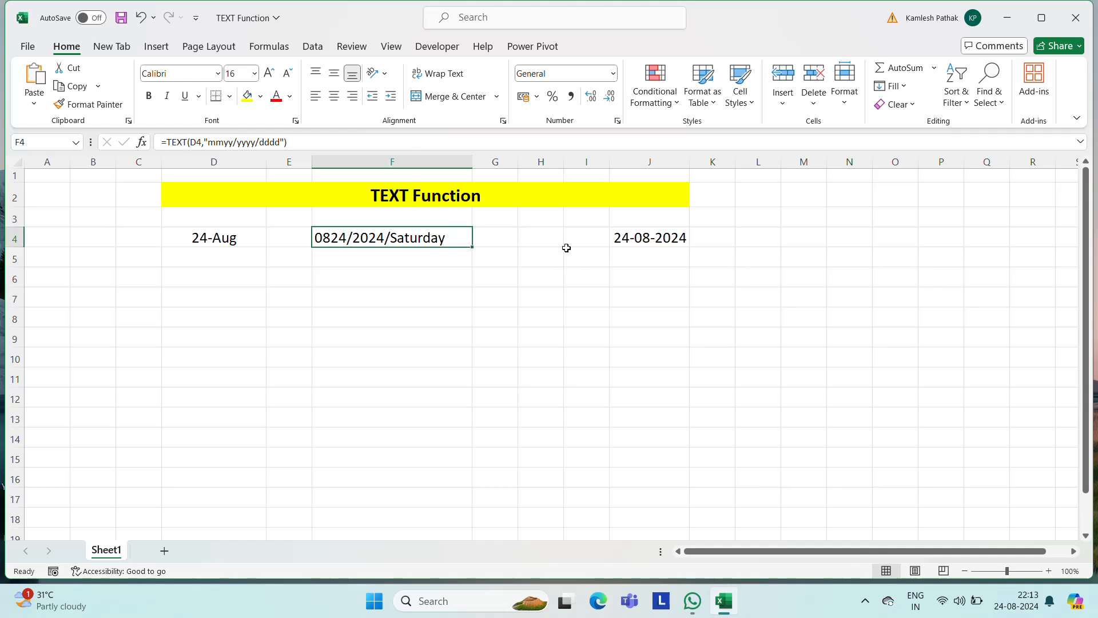
Remove the slash between the mmyy and yyyy codes in the F4 formula.
{"action": "key", "text": "F2"}
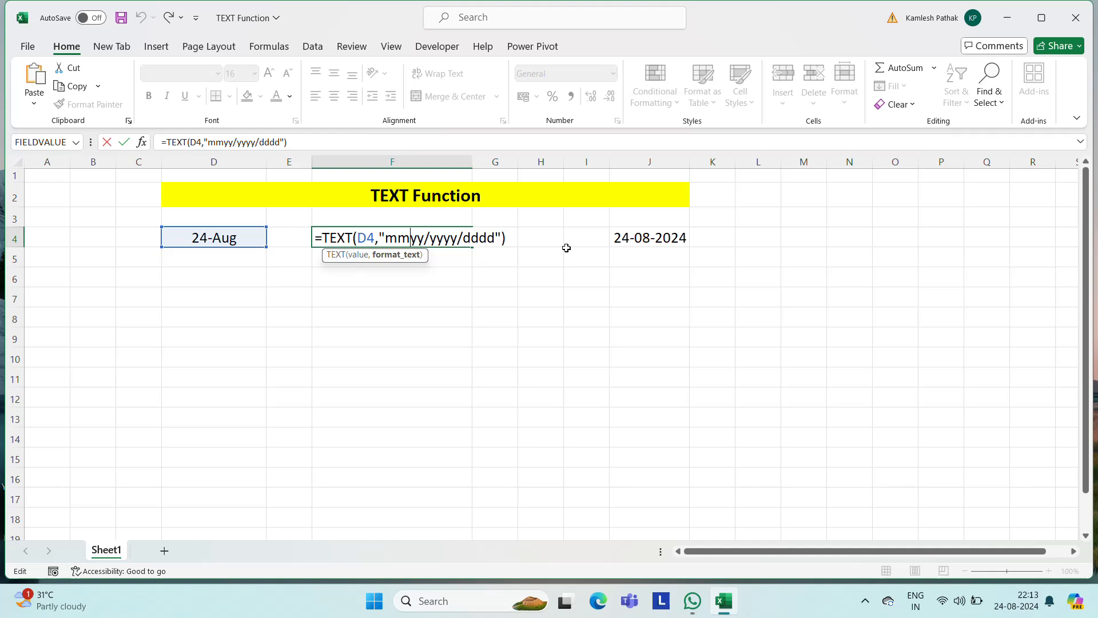
{"action": "key", "text": "ctrl+Return"}
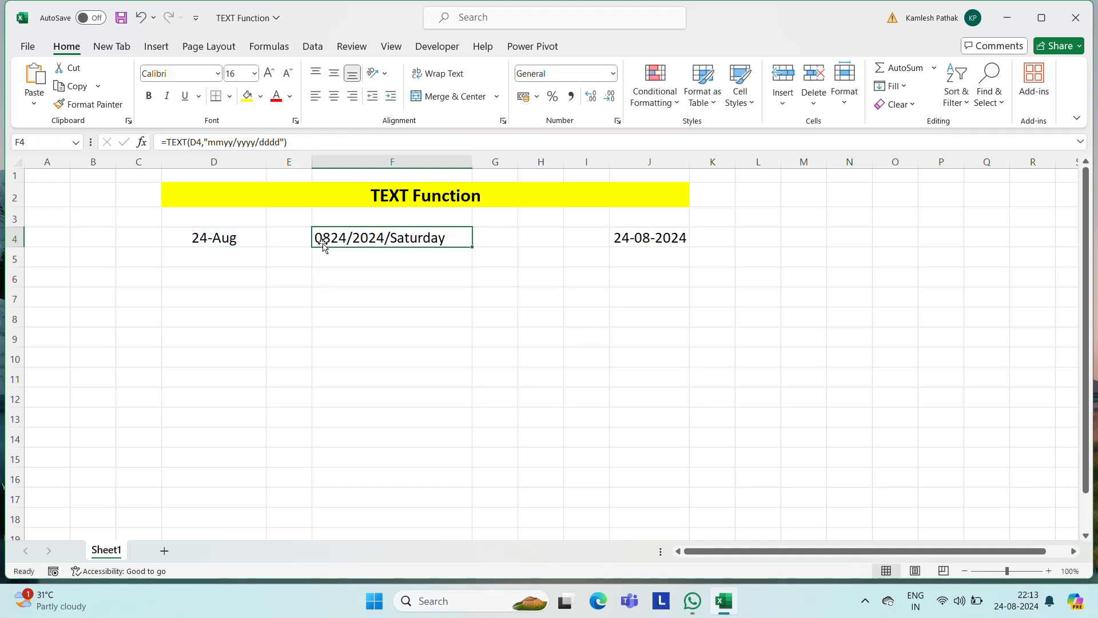
{"action": "key", "text": "F2"}
{"action": "key", "text": "Left"}
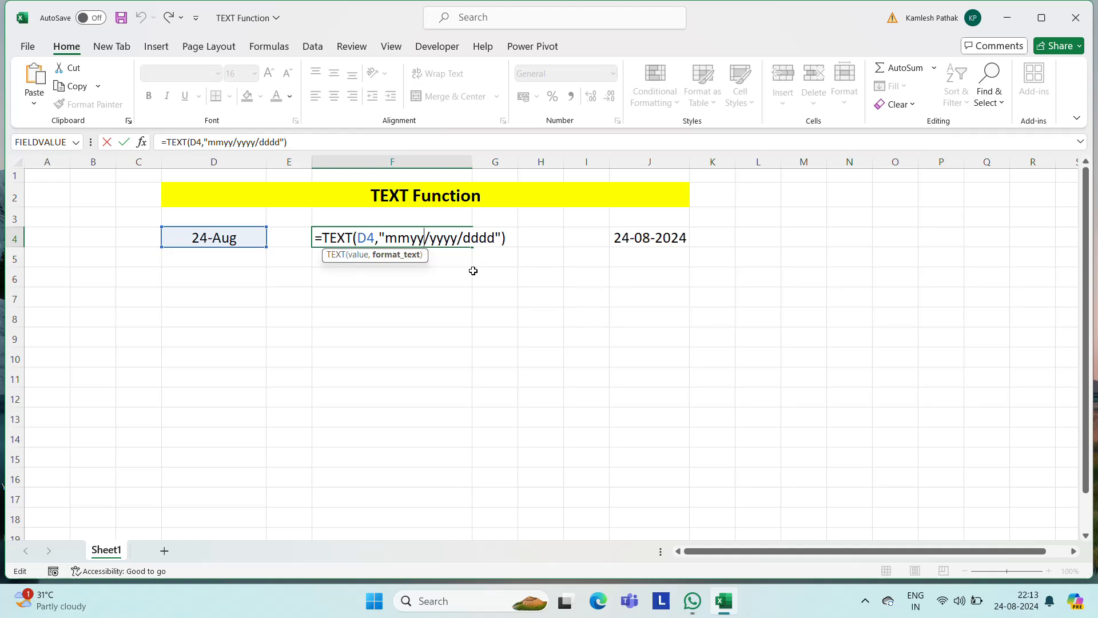
{"action": "key", "text": "shift+Right"}
{"action": "key", "text": "Delete"}
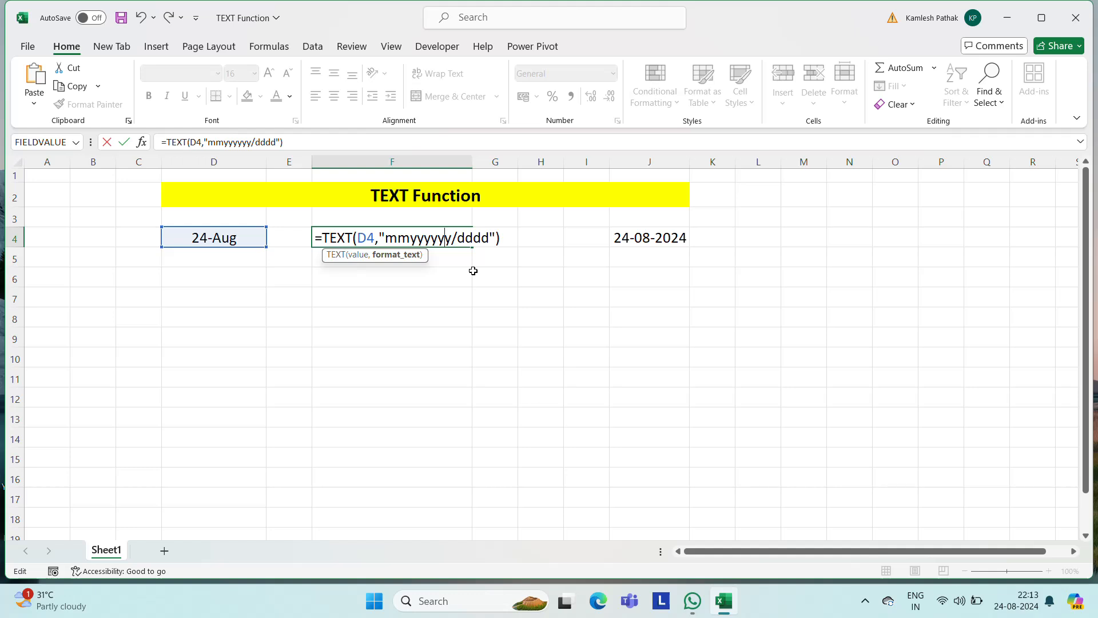
Delete the surplus year letters and the /dddd code so that F4 contains =TEXT(D4,"mmyyyy").
{"action": "key", "text": "shift+Right"}
{"action": "key", "text": "shift+Right"}
{"action": "key", "text": "shift+Right"}
{"action": "key", "text": "shift+Right"}
{"action": "key", "text": "shift+Right"}
{"action": "key", "text": "shift+Right"}
{"action": "key", "text": "shift+Right"}
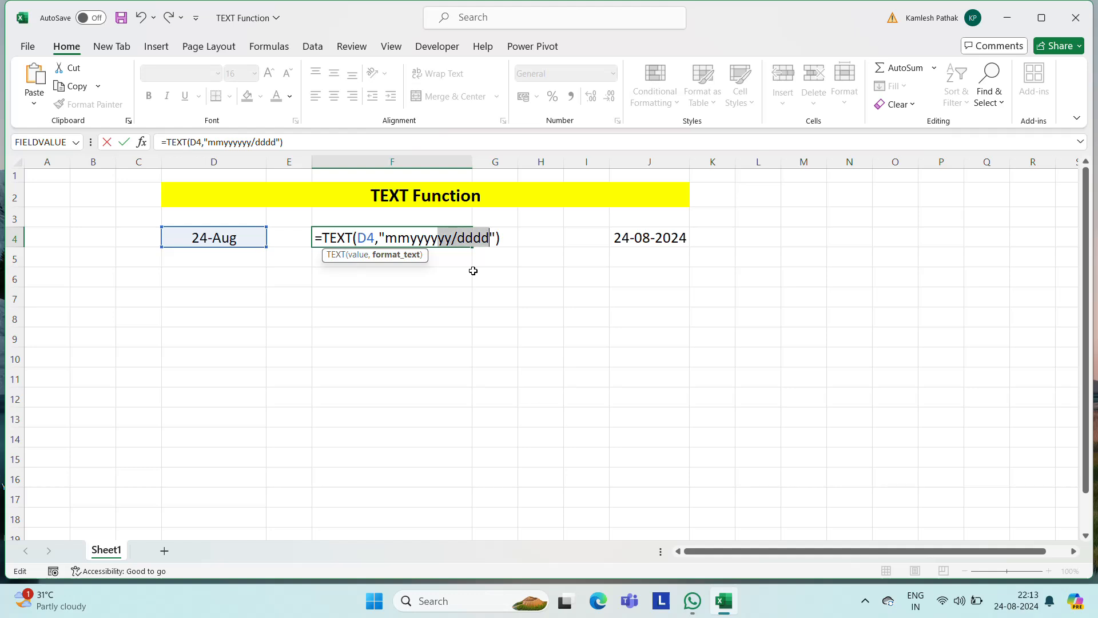
{"action": "key", "text": "Delete"}
{"action": "key", "text": "Return"}
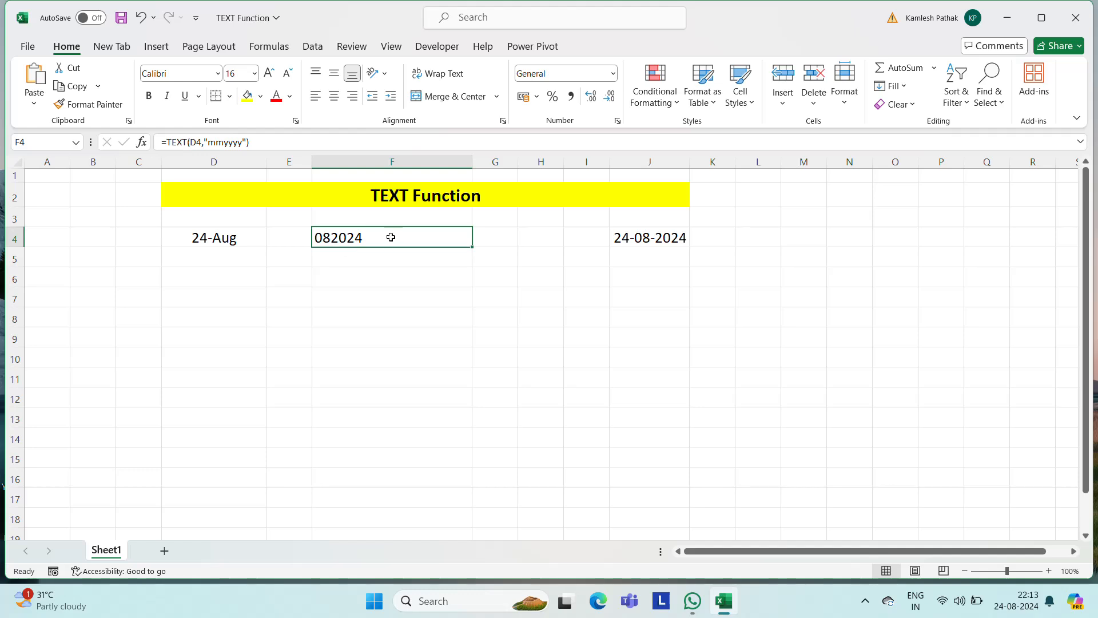
Check the formula in F4 and clear the date from cell J4.
{"action": "key", "text": "F2"}
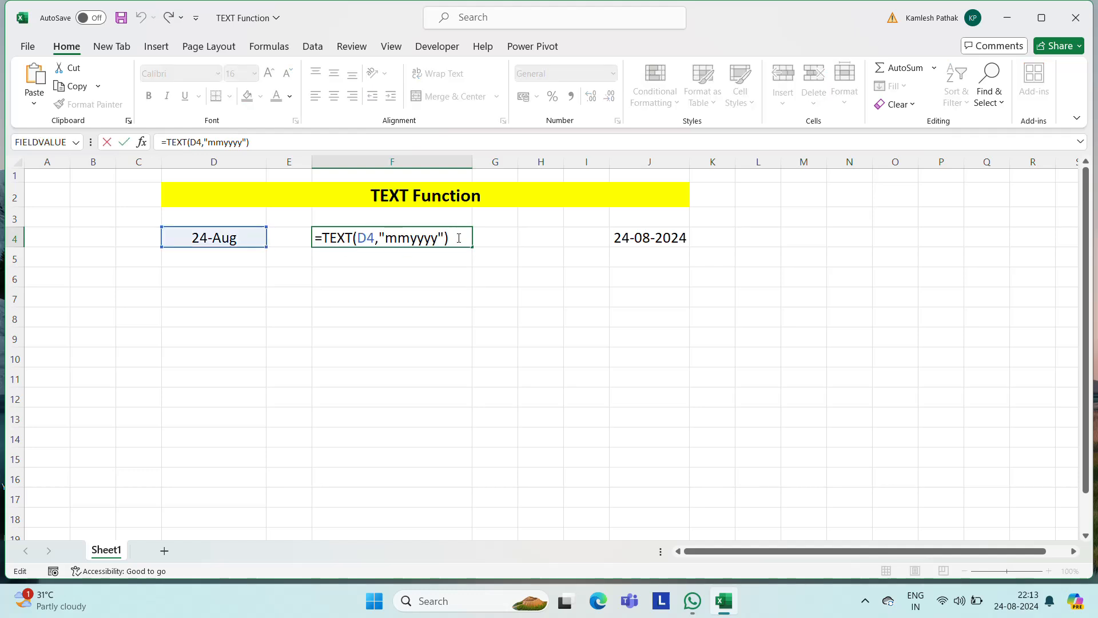
{"action": "key", "text": "Escape"}
{"action": "key", "text": "Left"}
{"action": "key", "text": "Left"}
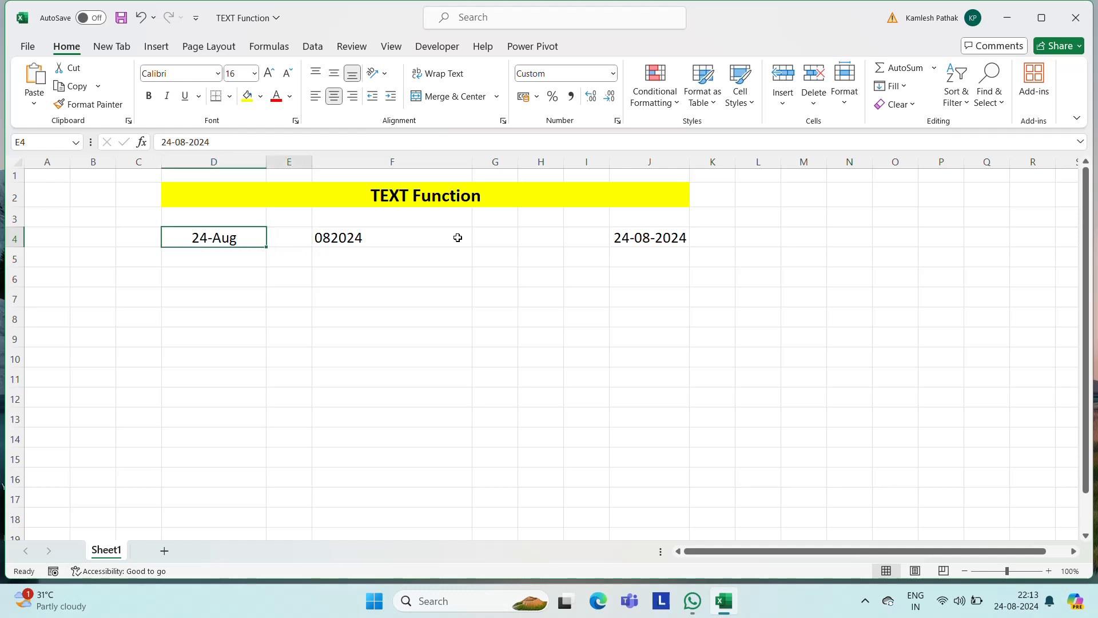
{"action": "key", "text": "Right"}
{"action": "key", "text": "Right"}
{"action": "key", "text": "Right"}
{"action": "key", "text": "Right"}
{"action": "key", "text": "Right"}
{"action": "key", "text": "Right"}
{"action": "key", "text": "Delete"}
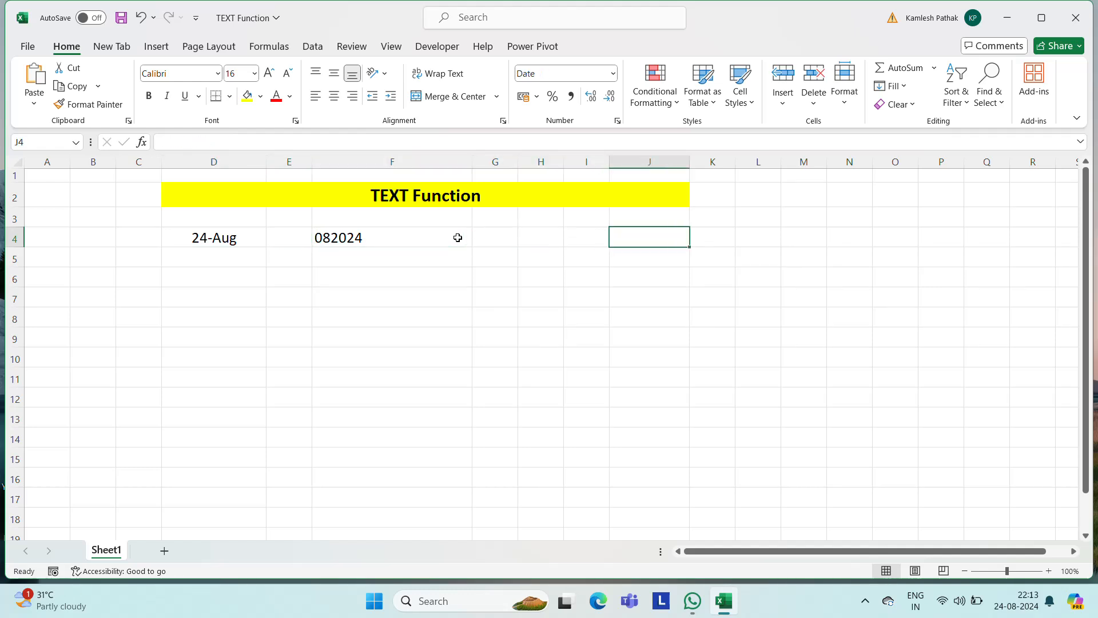
Clear the TEXT formula from cell F4.
{"action": "key", "text": "Left"}
{"action": "key", "text": "Left"}
{"action": "key", "text": "Left"}
{"action": "key", "text": "Left"}
{"action": "key", "text": "Left"}
{"action": "key", "text": "Left"}
{"action": "key", "text": "Right"}
{"action": "key", "text": "Right"}
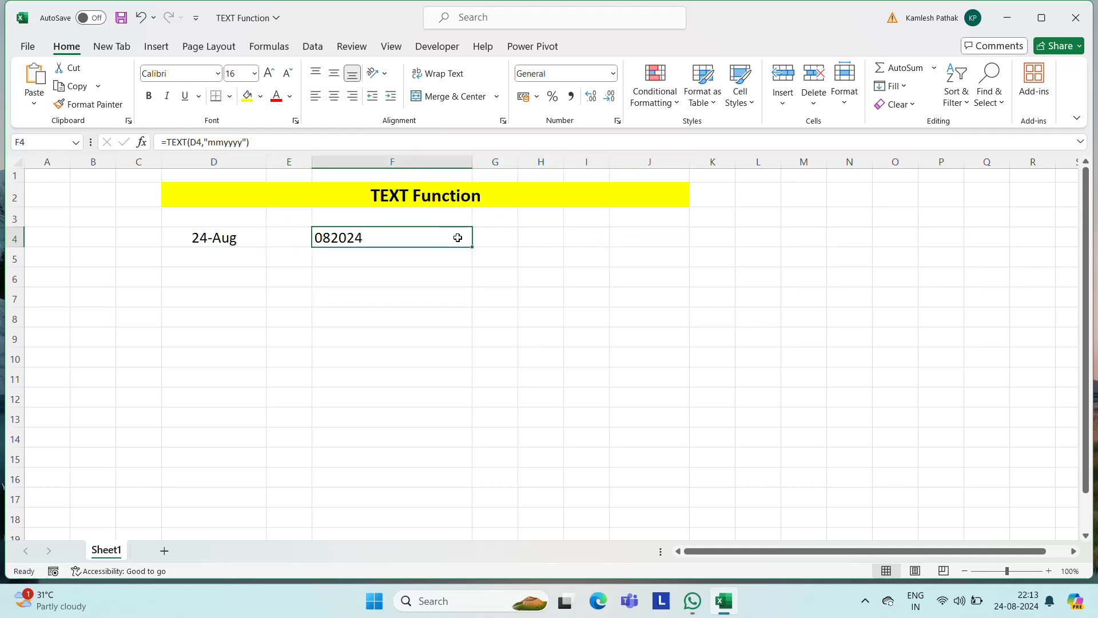
{"action": "key", "text": "Delete"}
{"action": "key", "text": "Up"}
{"action": "key", "text": "Up"}
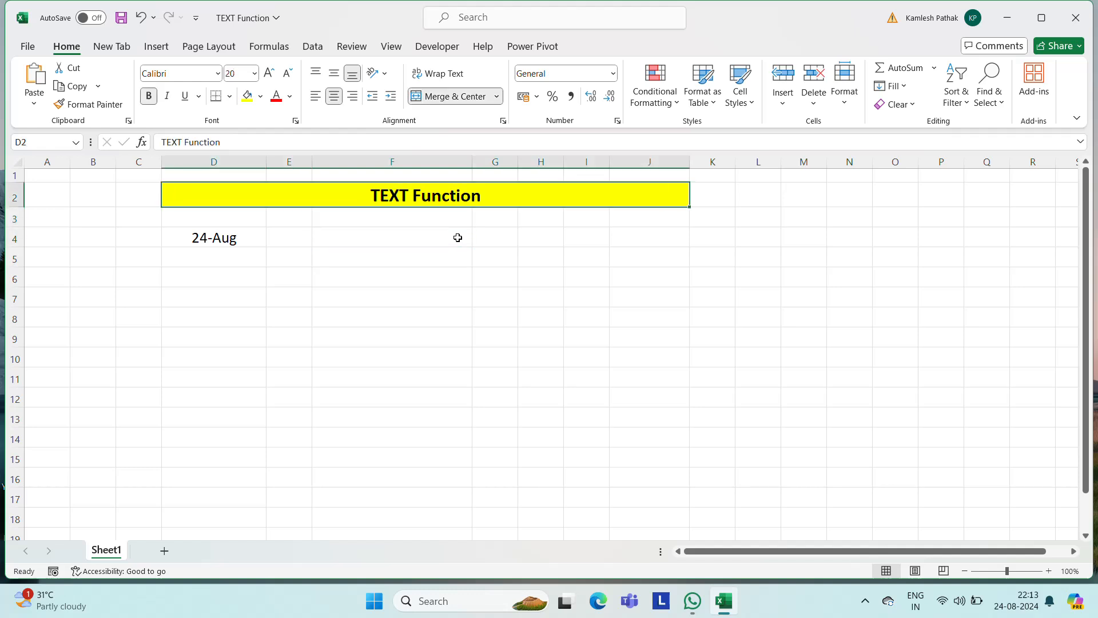
{"action": "key", "text": "Down"}
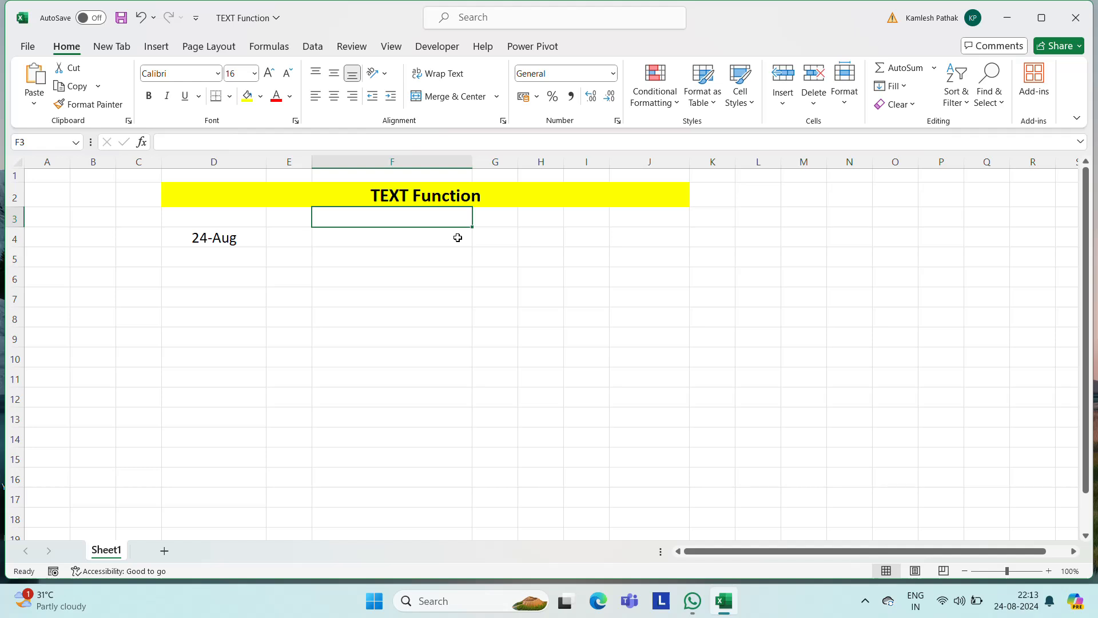
{"action": "left_click", "coordinate": [210, 250]}
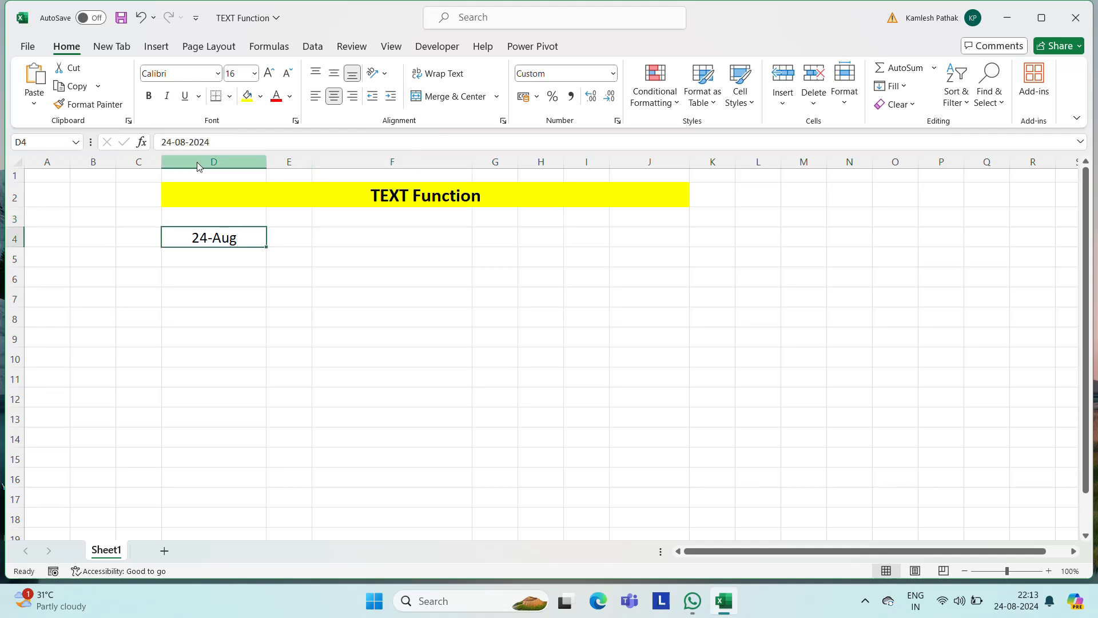
{"action": "left_click", "coordinate": [499, 238]}
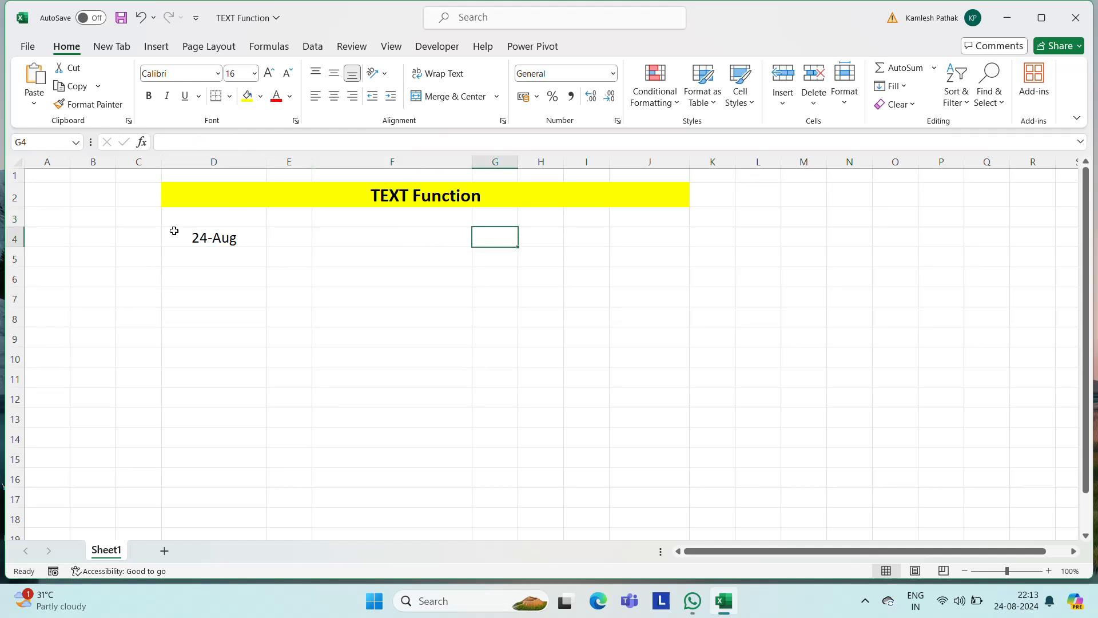
{"action": "left_click", "coordinate": [211, 238]}
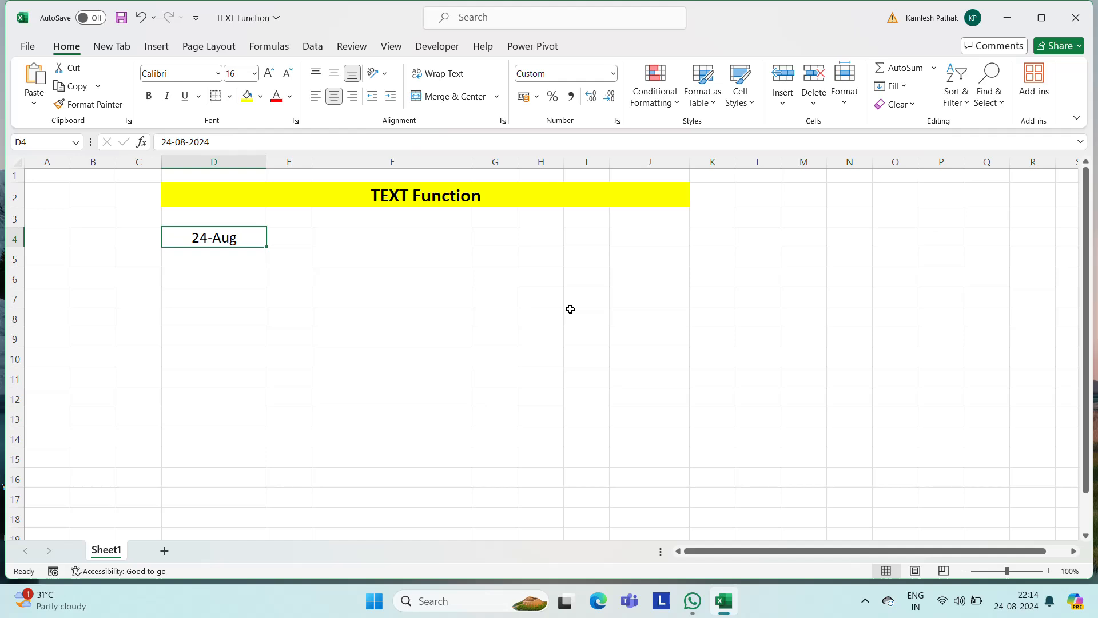
Copy the date in D4 down the column through D15.
{"action": "left_click", "coordinate": [223, 261]}
{"action": "key", "text": "Up"}
{"action": "key", "text": "ctrl+c"}
{"action": "key", "text": "shift+Down"}
{"action": "key", "text": "shift+Down"}
{"action": "key", "text": "shift+Down"}
{"action": "key", "text": "shift+Down"}
{"action": "key", "text": "shift+Down"}
{"action": "key", "text": "shift+Down"}
{"action": "key", "text": "shift+Down"}
{"action": "key", "text": "shift+Down"}
{"action": "key", "text": "shift+Down"}
{"action": "key", "text": "shift+Down"}
{"action": "key", "text": "shift+Down"}
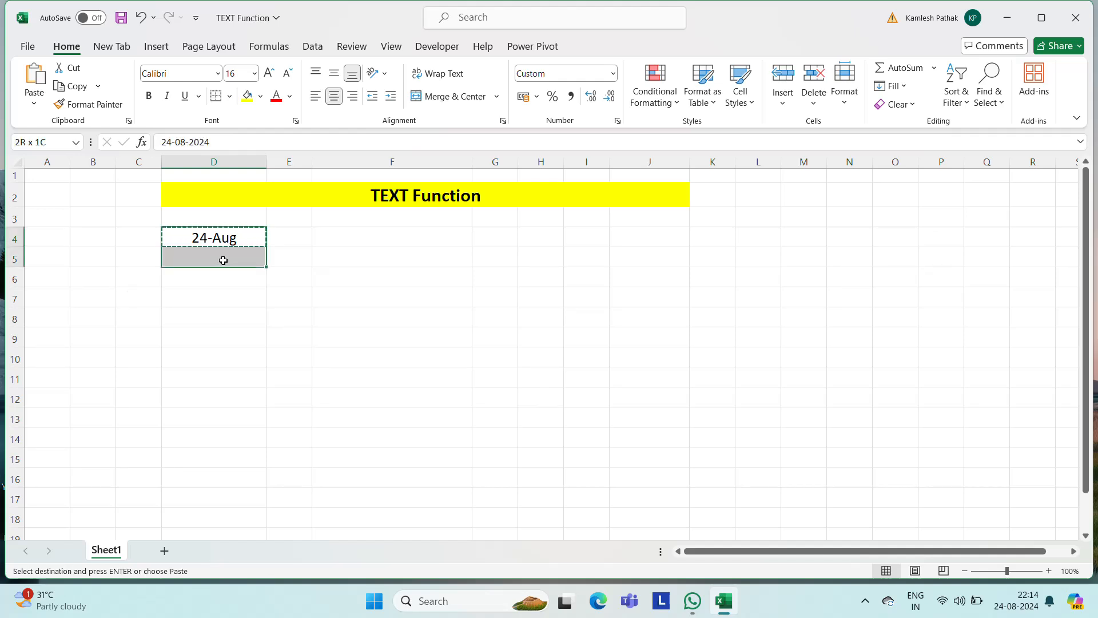
{"action": "key", "text": "ctrl+v"}
{"action": "key", "text": "Escape"}
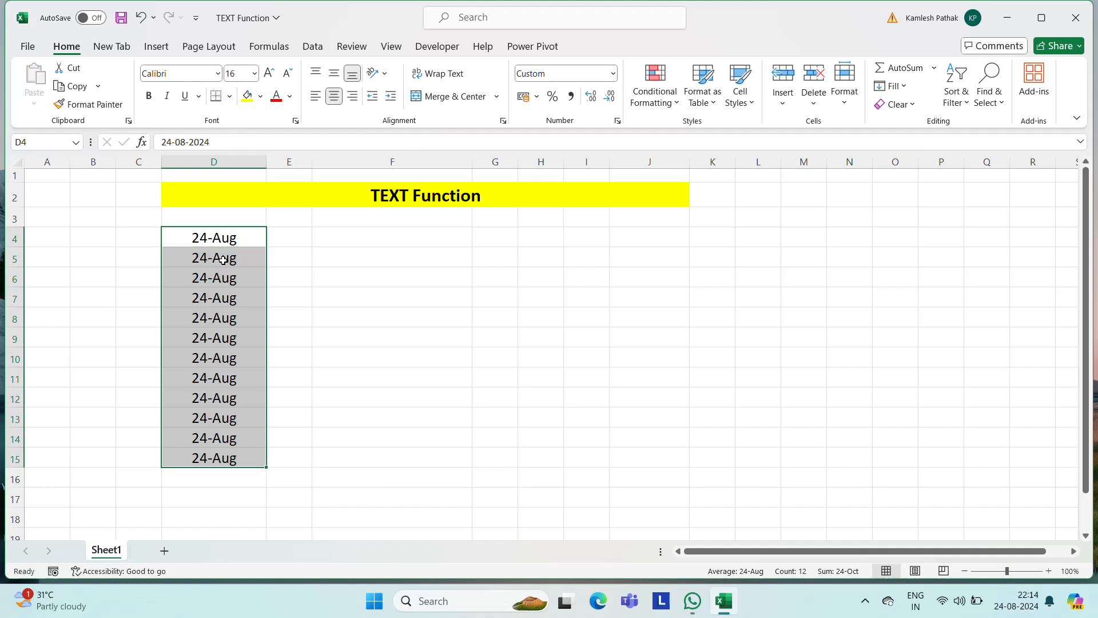
{"action": "key", "text": "Right"}
{"action": "key", "text": "Right"}
{"action": "key", "text": "Left"}
{"action": "key", "text": "Left"}
{"action": "key", "text": "Right"}
{"action": "key", "text": "Right"}
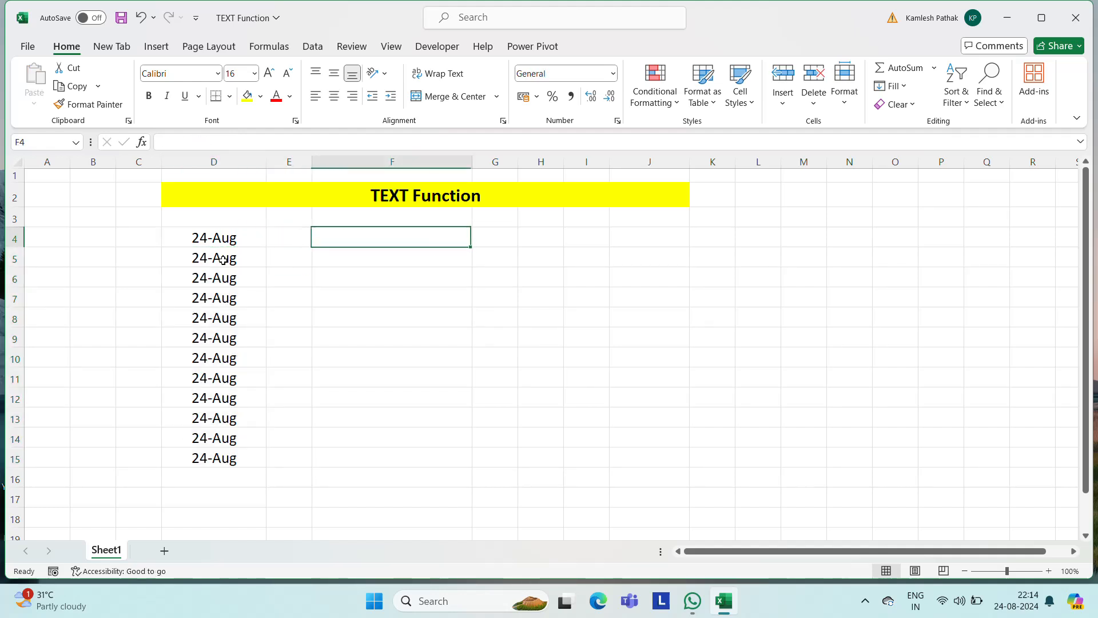
{"action": "key", "text": "Down"}
{"action": "key", "text": "Left"}
{"action": "key", "text": "Up"}
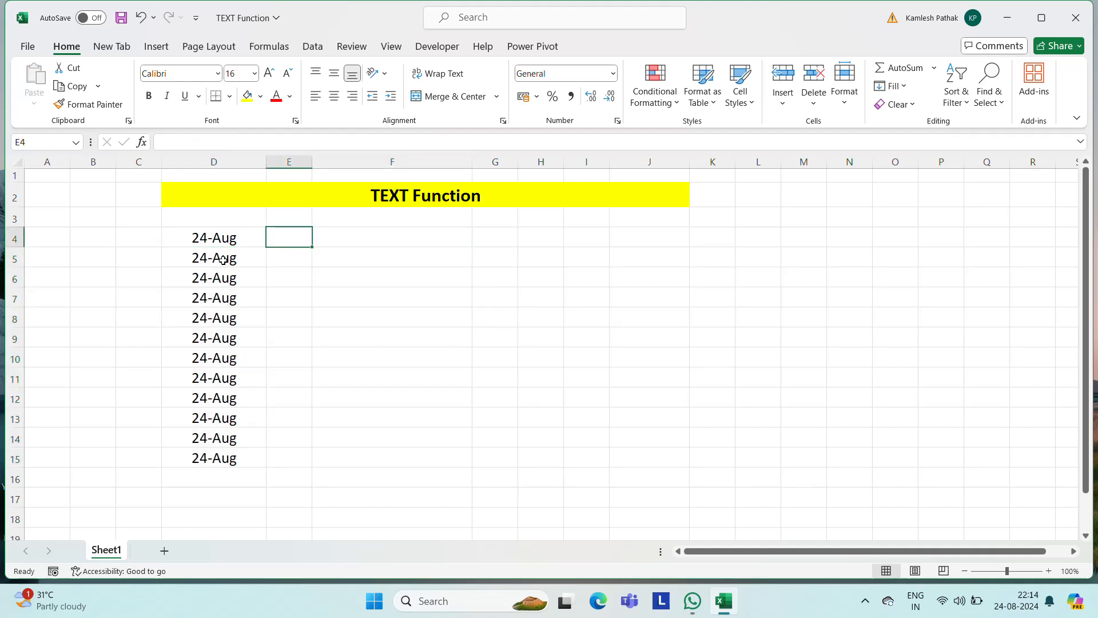
Enter the date 24/08/2024 in cell F4.
{"action": "key", "text": "Right"}
{"action": "key", "text": "Num_Lock"}
{"action": "type", "text": "24"}
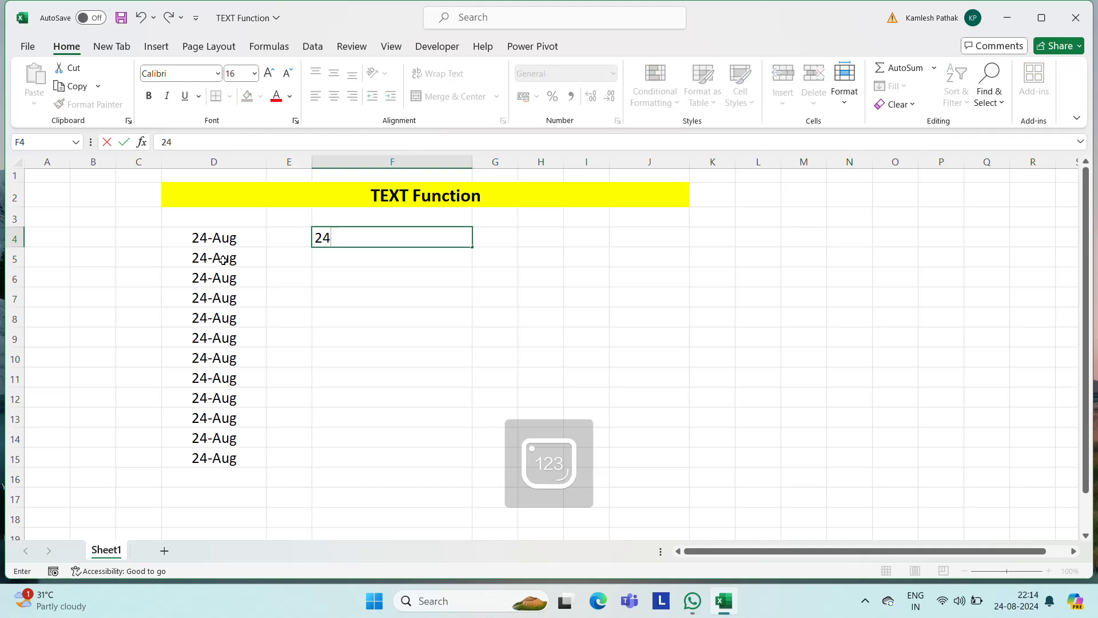
{"action": "type", "text": "/08/2024"}
{"action": "key", "text": "Return"}
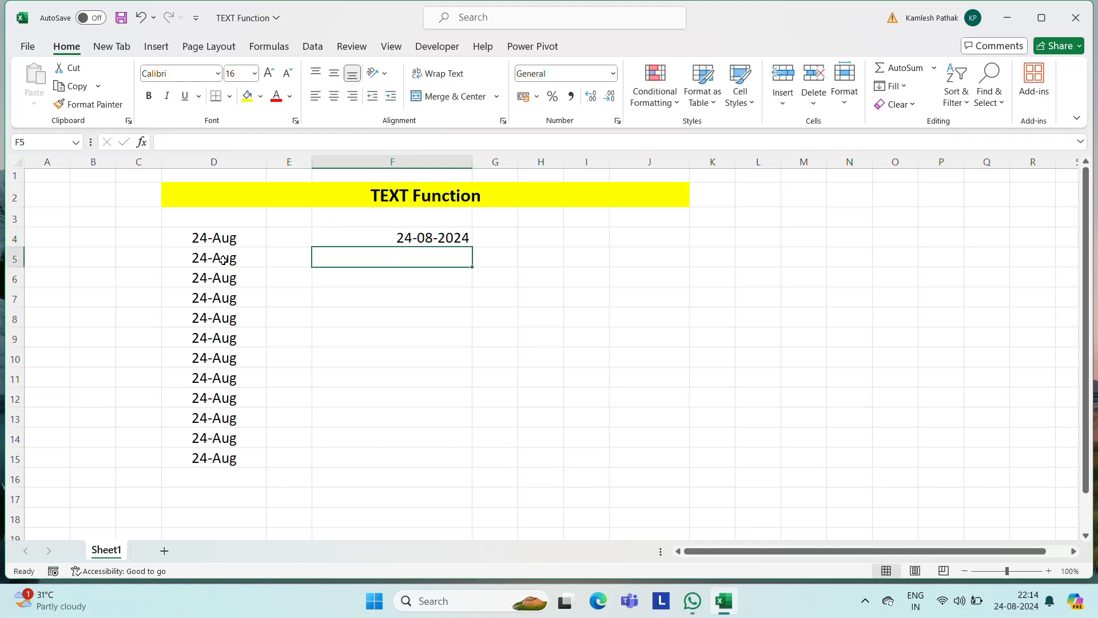
Copy the date in F4 down the column through F15.
{"action": "key", "text": "Up"}
{"action": "key", "text": "ctrl+c"}
{"action": "key", "text": "shift+Down"}
{"action": "key", "text": "shift+Down"}
{"action": "key", "text": "shift+Down"}
{"action": "key", "text": "shift+Down"}
{"action": "key", "text": "shift+Down"}
{"action": "key", "text": "shift+Down"}
{"action": "key", "text": "shift+Down"}
{"action": "key", "text": "shift+Down"}
{"action": "key", "text": "shift+Down"}
{"action": "key", "text": "shift+Down"}
{"action": "key", "text": "shift+Down"}
{"action": "key", "text": "shift+Down"}
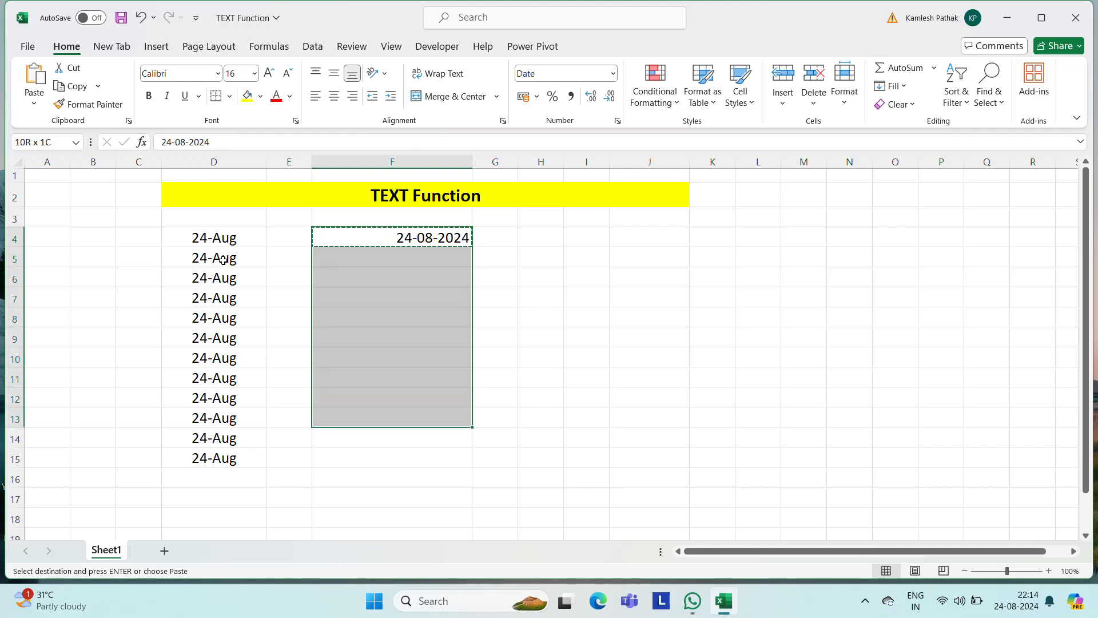
{"action": "key", "text": "shift+Up"}
{"action": "key", "text": "ctrl+v"}
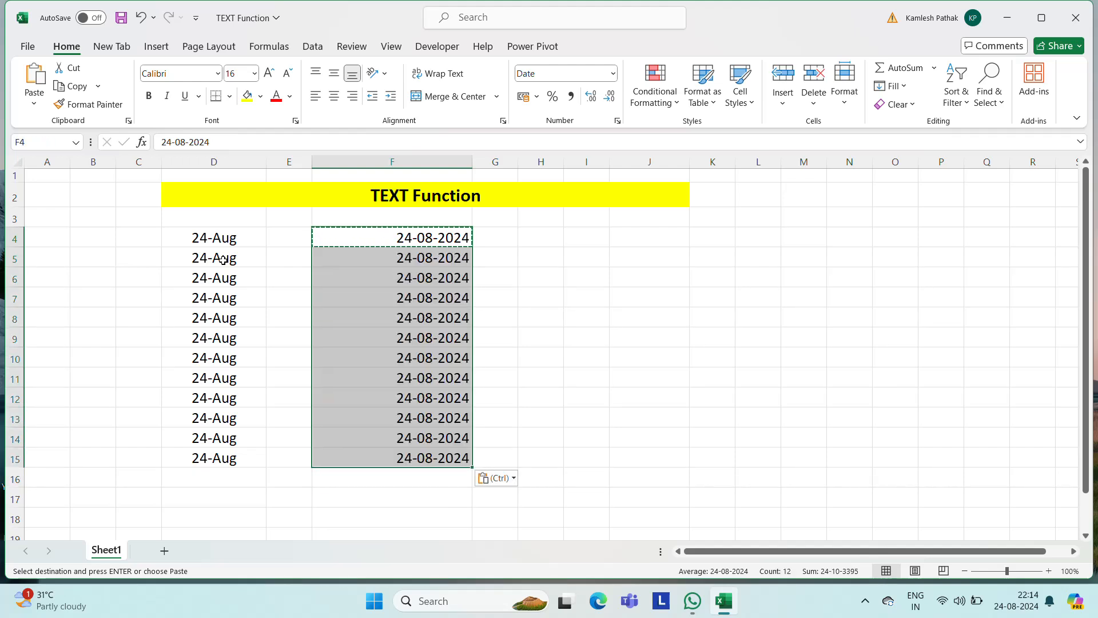
Clear the copied dates from F4:F15.
{"action": "key", "text": "Escape"}
{"action": "key", "text": "Left"}
{"action": "key", "text": "Right"}
{"action": "key", "text": "ctrl+shift+Down"}
{"action": "key", "text": "ctrl+v"}
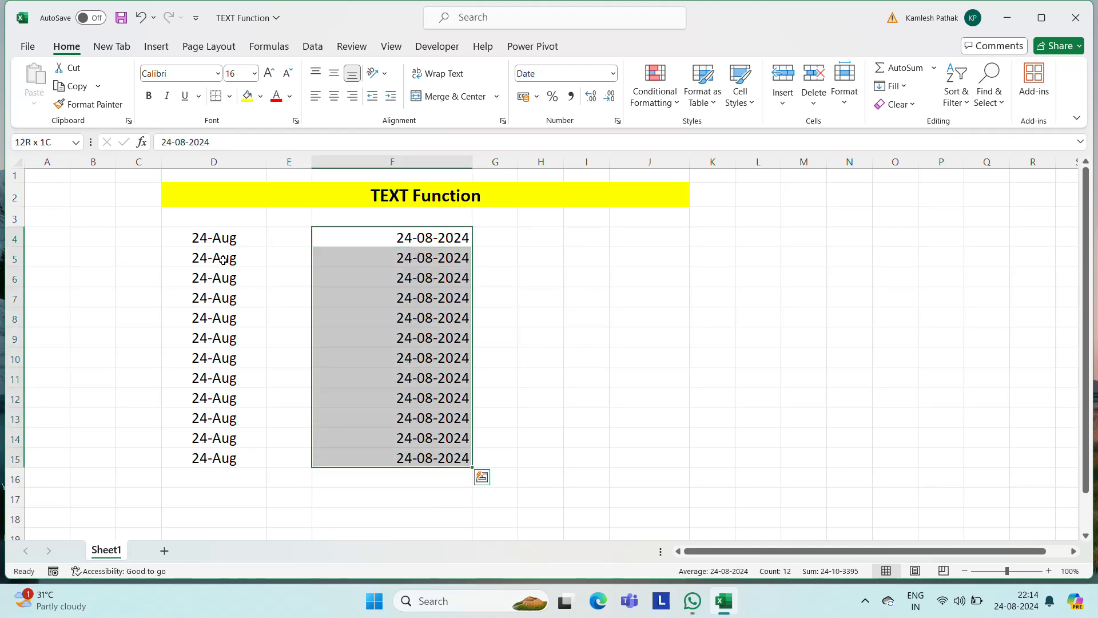
{"action": "key", "text": "Delete"}
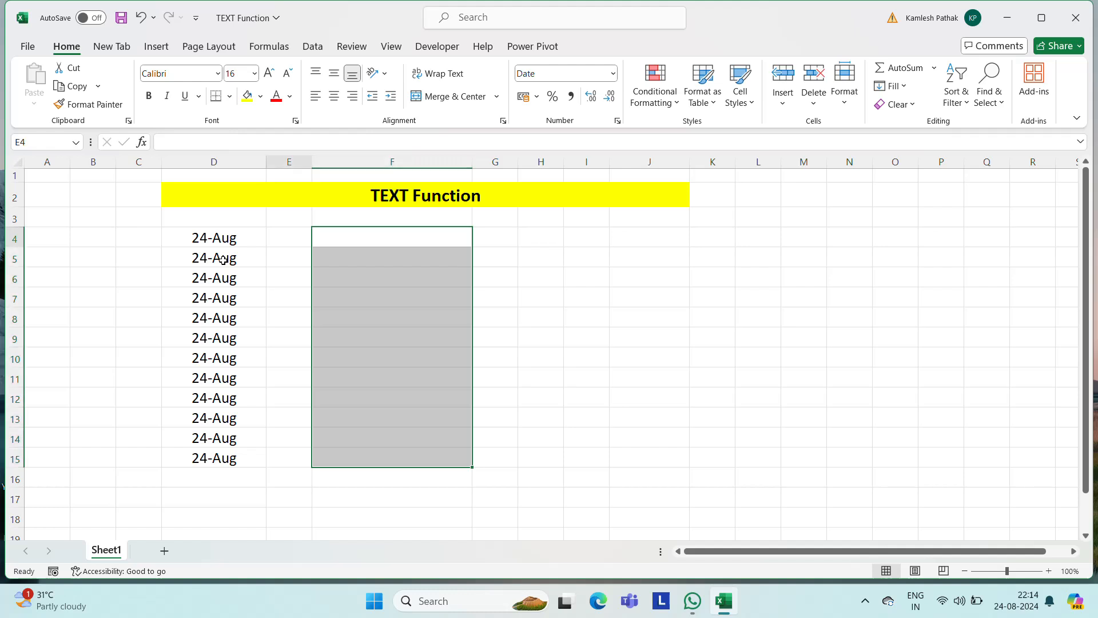
{"action": "key", "text": "Left"}
{"action": "key", "text": "Left"}
{"action": "key", "text": "Right"}
{"action": "key", "text": "Left"}
{"action": "key", "text": "Down"}
{"action": "key", "text": "Down"}
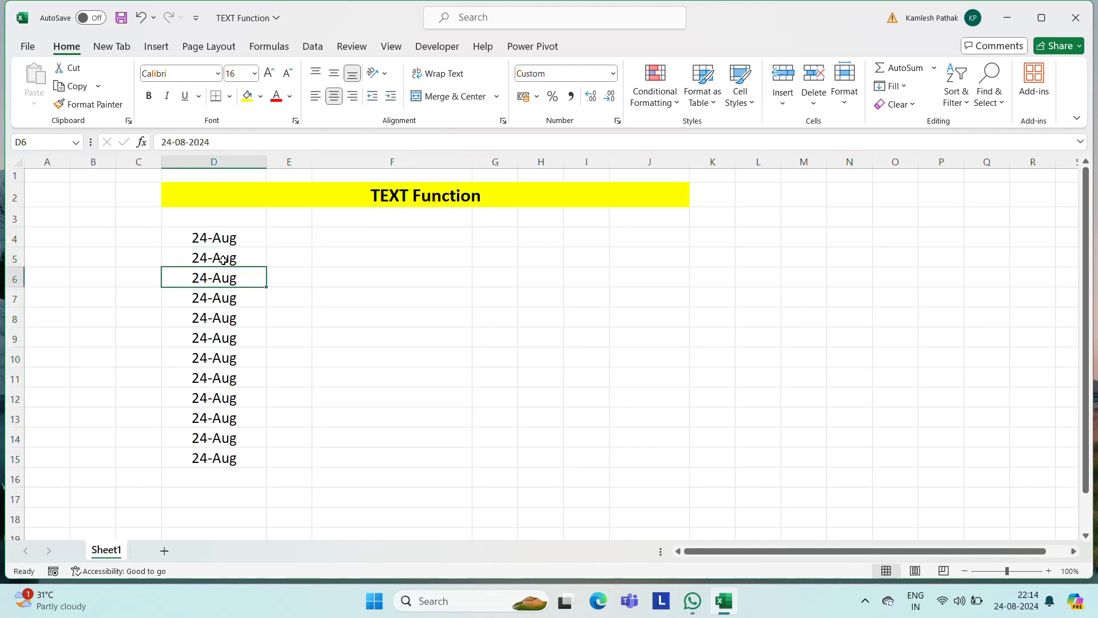
{"action": "key", "text": "Up"}
{"action": "key", "text": "Up"}
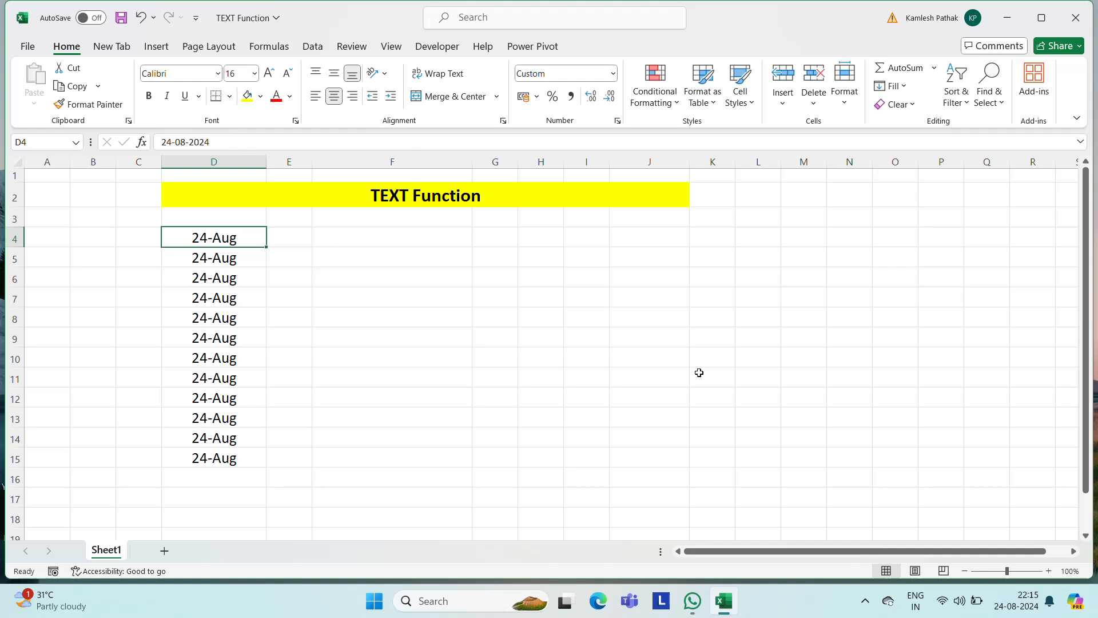
{"action": "left_click", "coordinate": [864, 603]}
{"action": "left_click", "coordinate": [864, 602]}
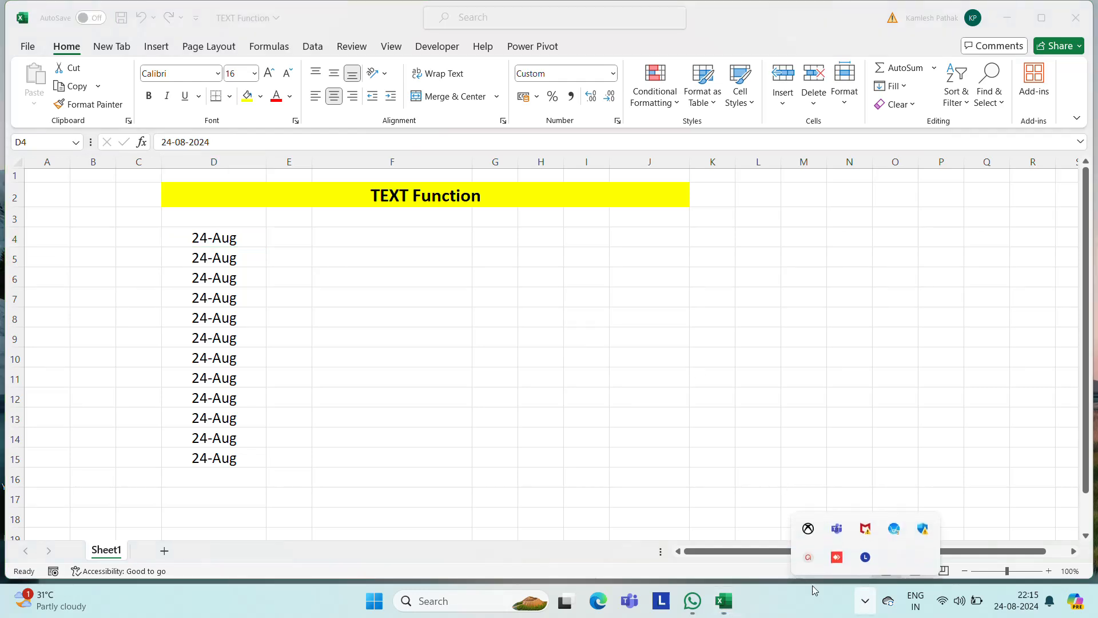